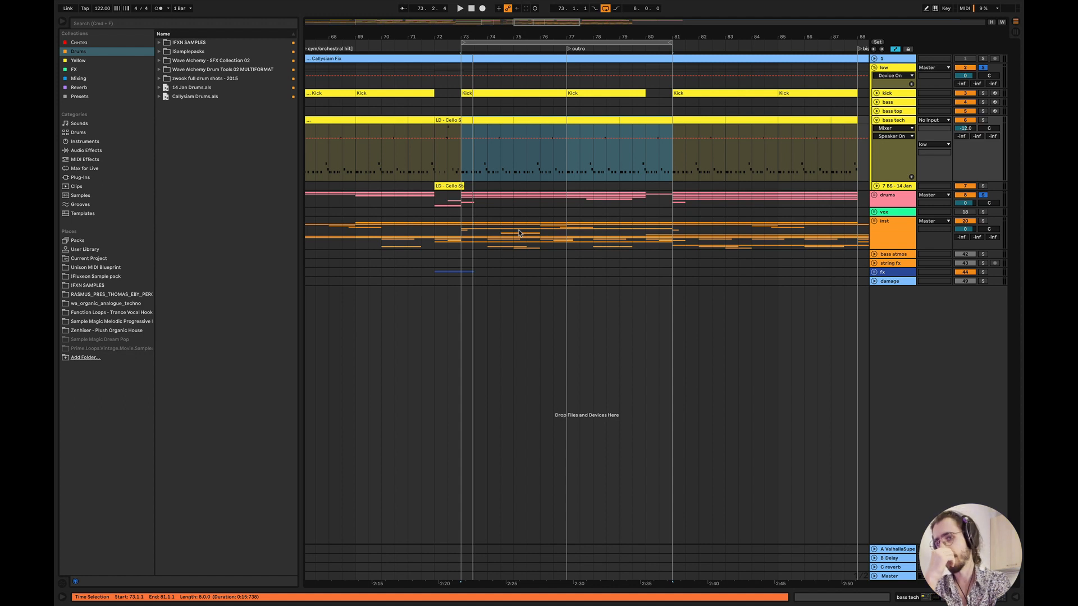
- Unsolo the low group and play the full arrangement from bar 72
click(983, 68)
scroll(536, 208, down, 3)
scroll(536, 208, right, 1)
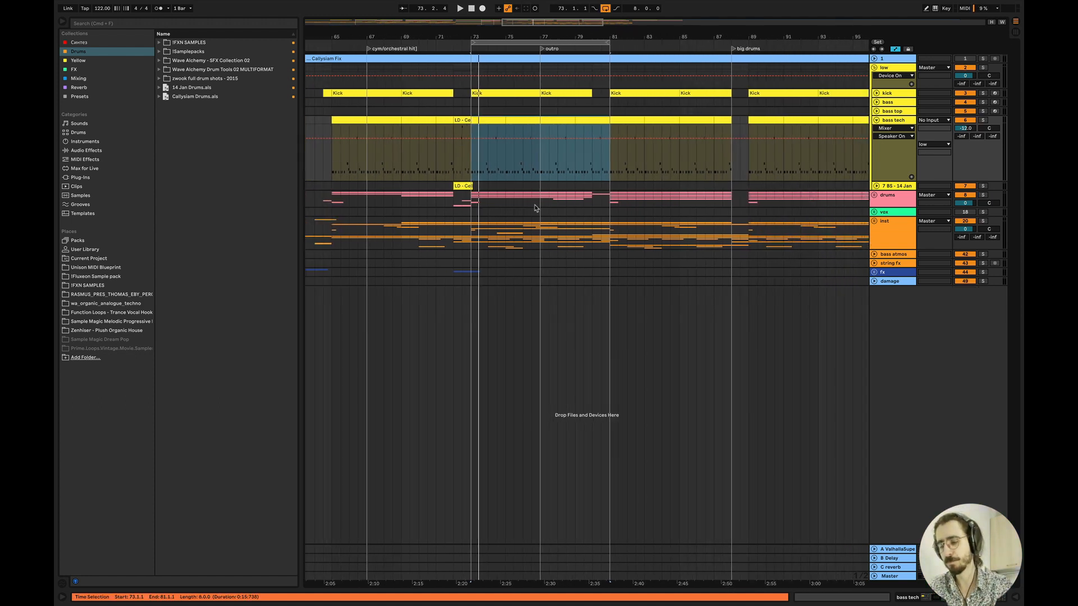
key(space)
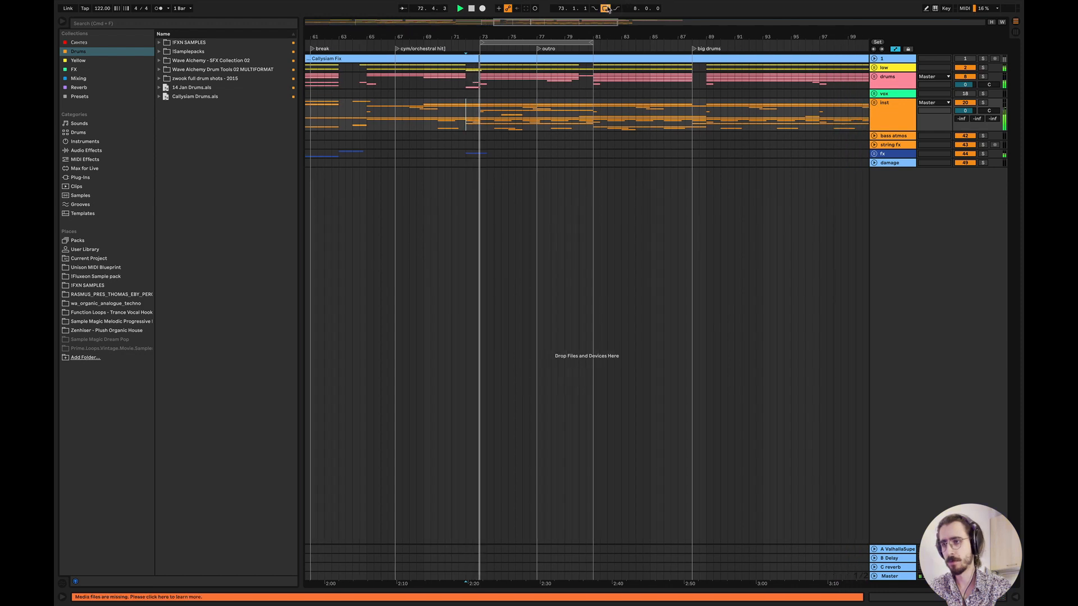
scroll(502, 88, up, 3)
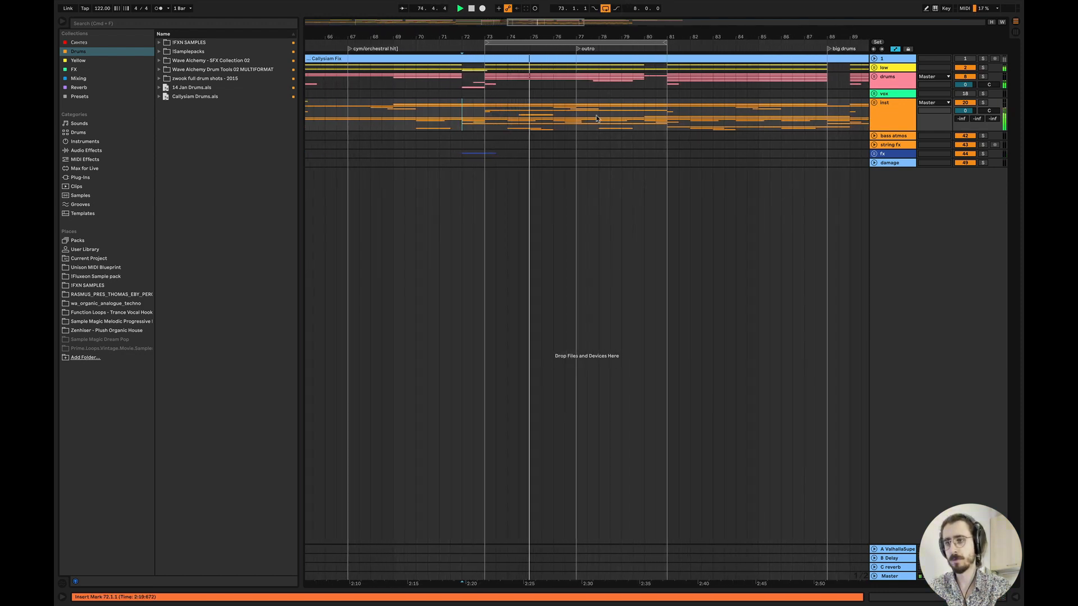
scroll(604, 120, down, 2)
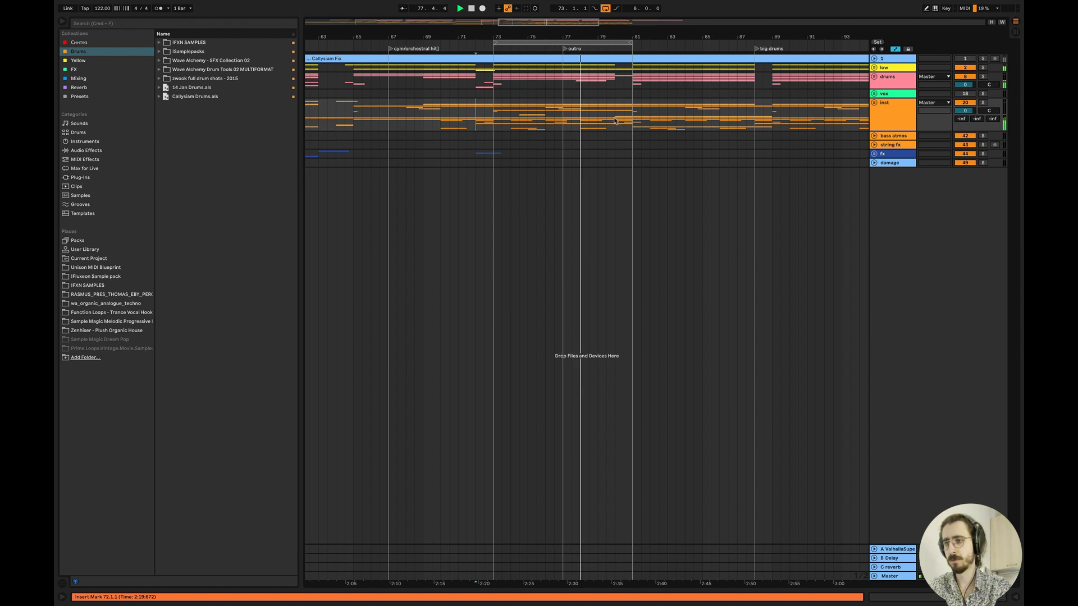
- Turn off the arrangement loop and listen past bar 81, stopping playback shortly before the big drums marker
click(606, 8)
scroll(631, 121, right, 3)
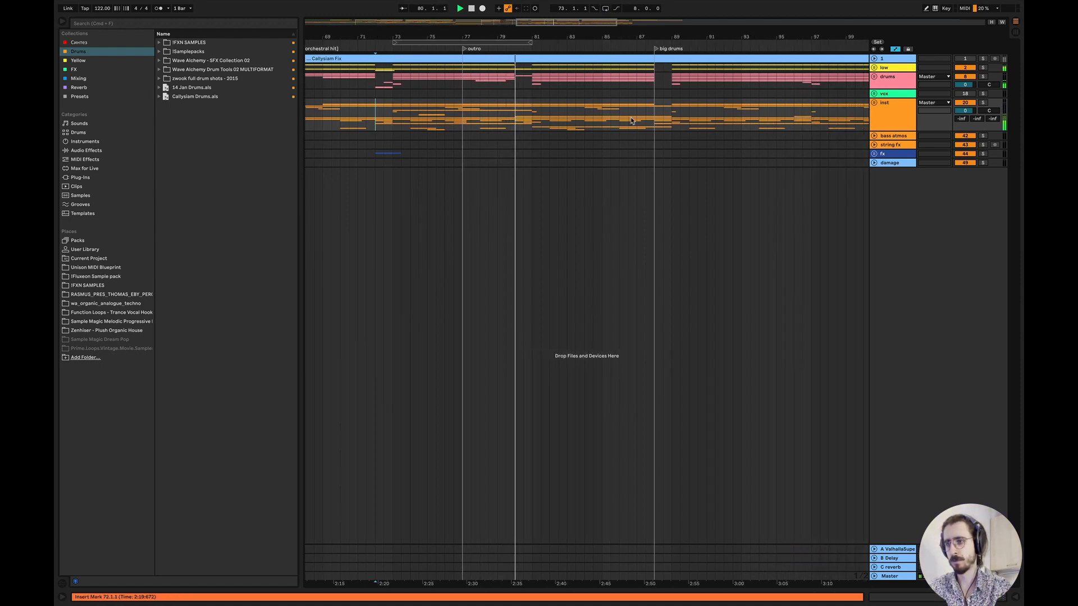
scroll(632, 121, right, 2)
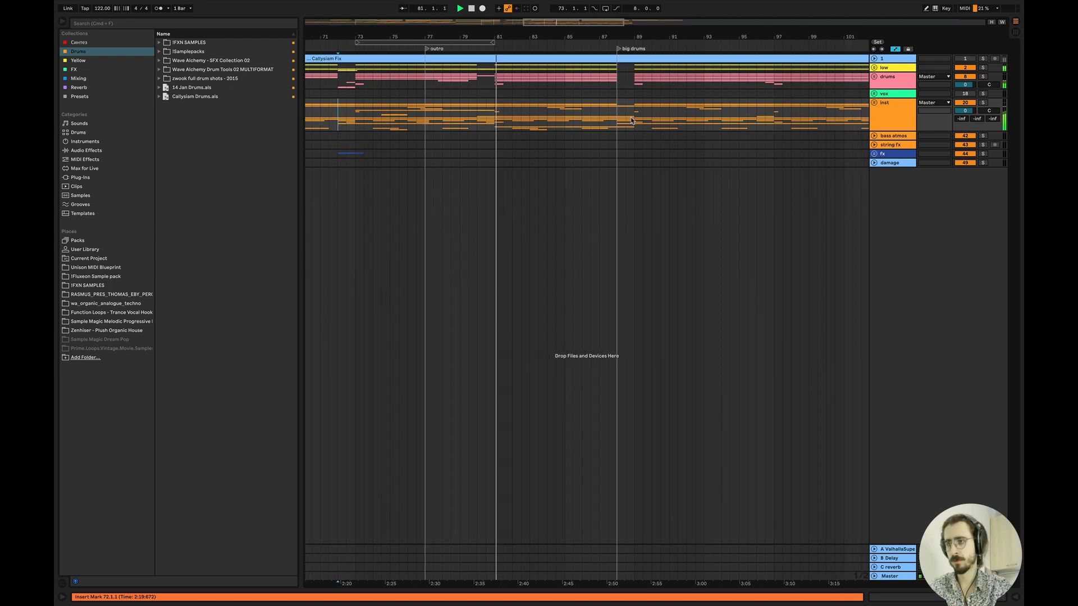
key(space)
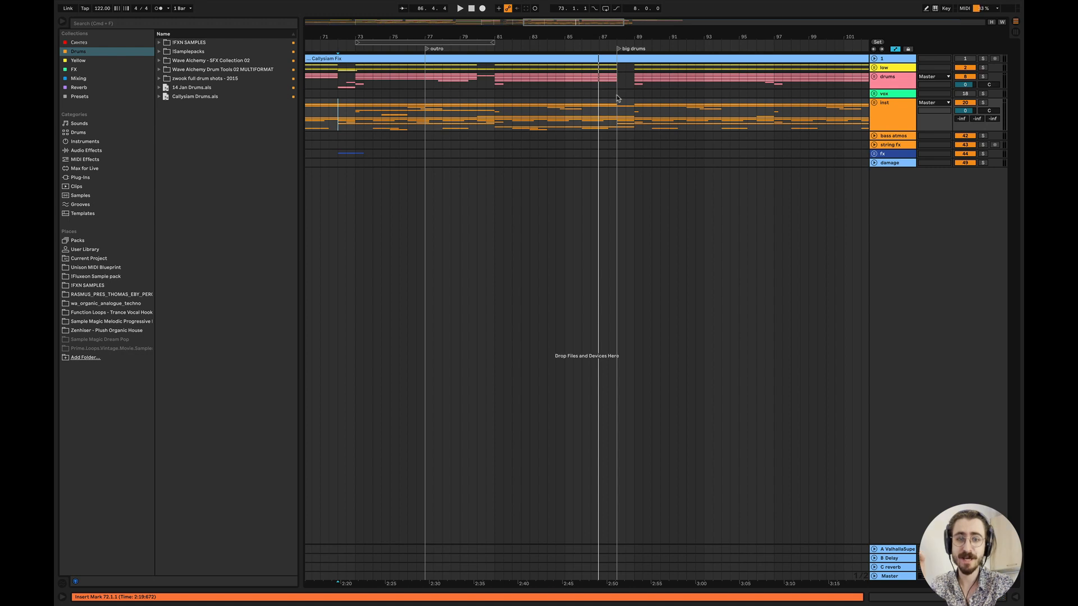
- Select bars 81 to 85 on the low group and loop that four-bar section
scroll(502, 88, up, 3)
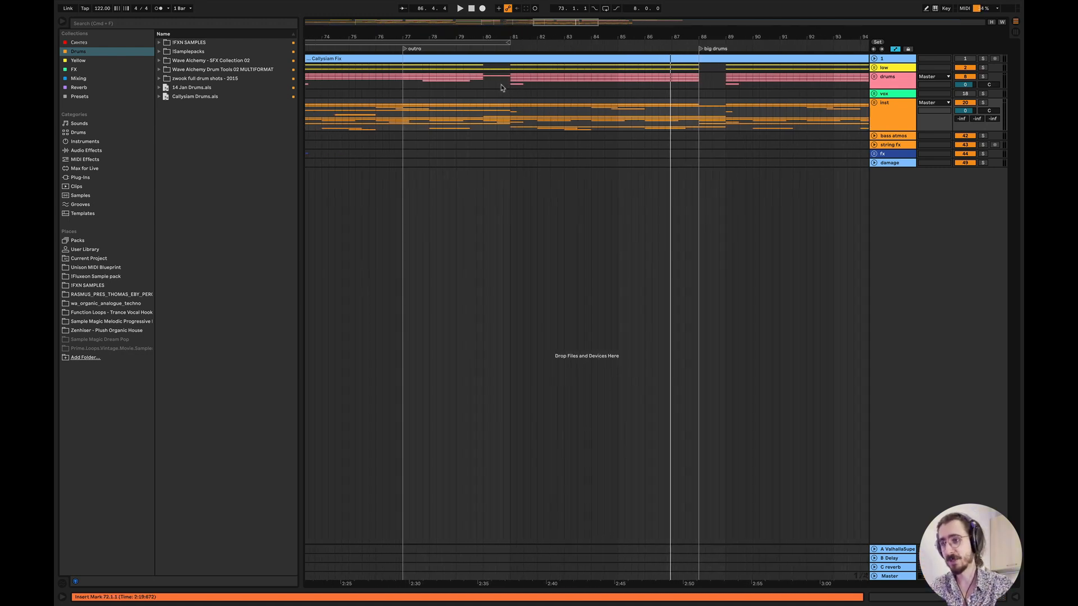
scroll(502, 87, down, 4)
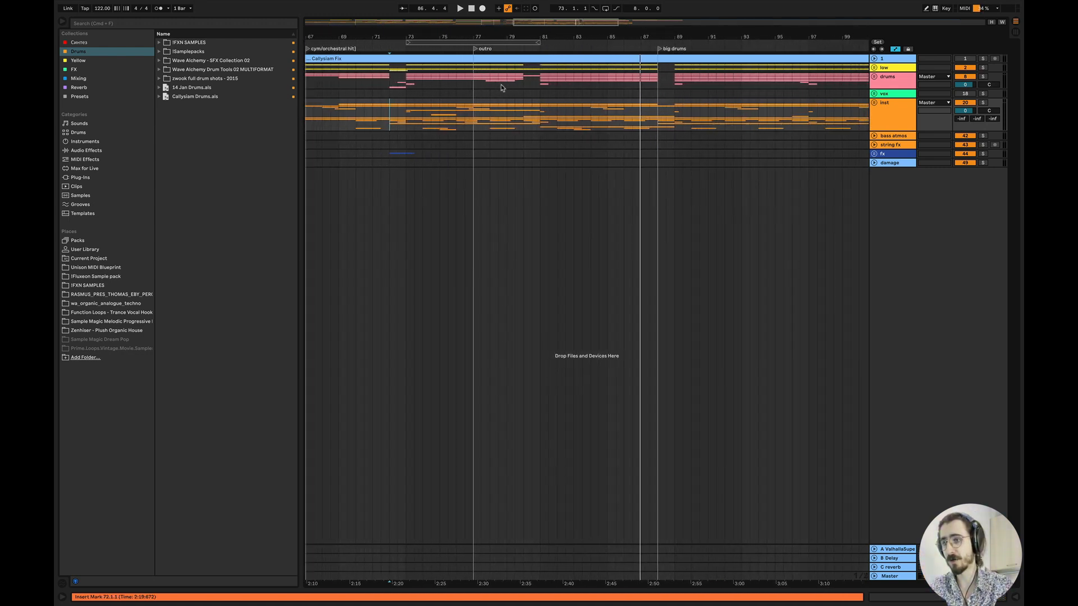
scroll(501, 87, left, 1)
click(548, 67)
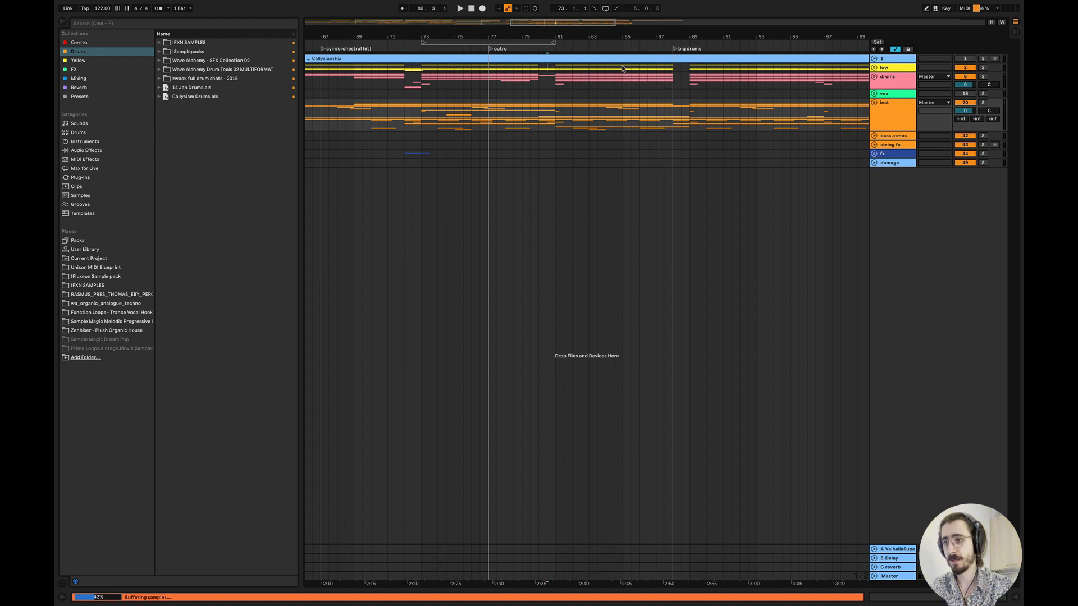
drag(622, 68, 553, 71)
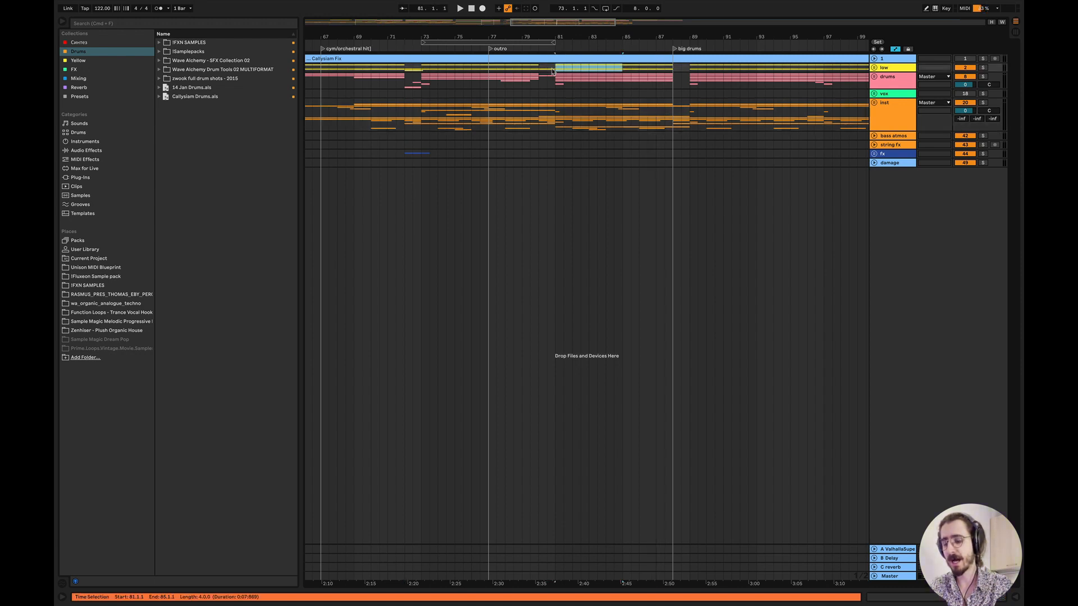
key(super+l)
scroll(570, 173, up, 3)
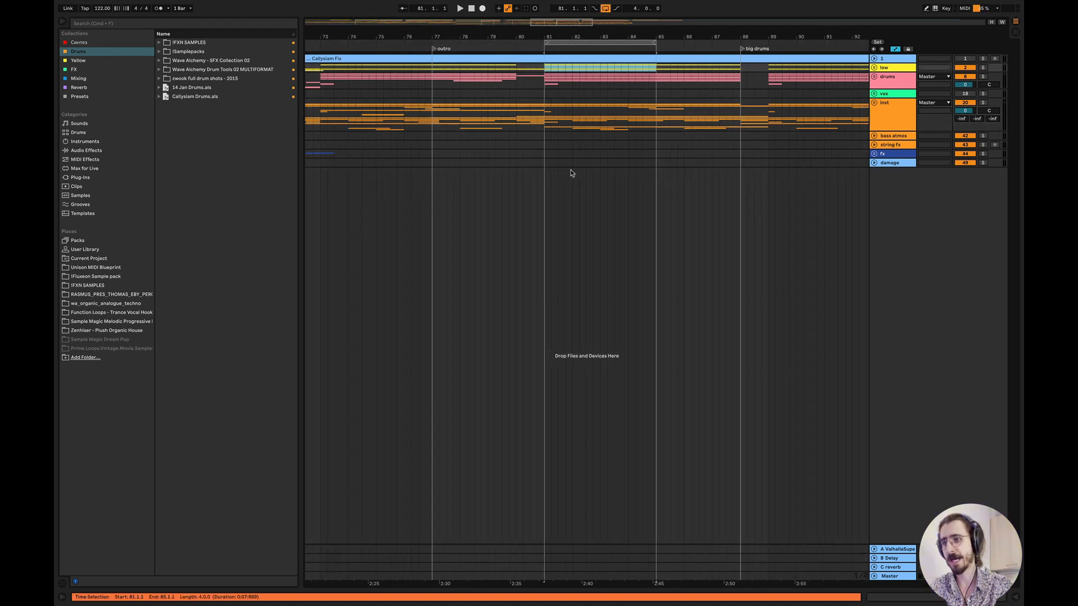
- Solo the low group, play the looped section, and show the devices of the kick track inside the group
click(984, 67)
key(space)
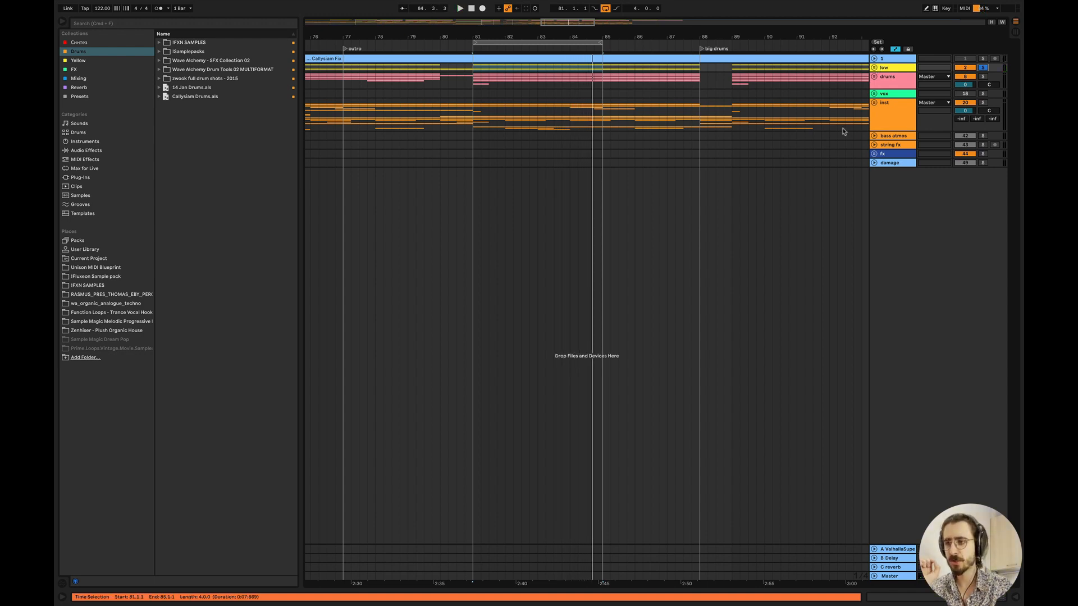
key(space)
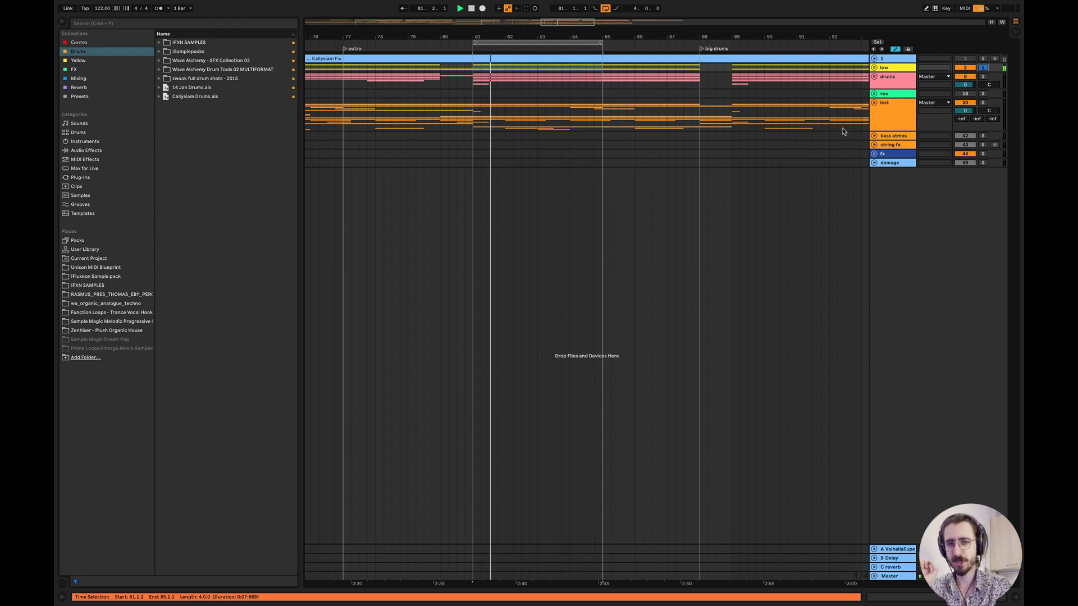
click(874, 67)
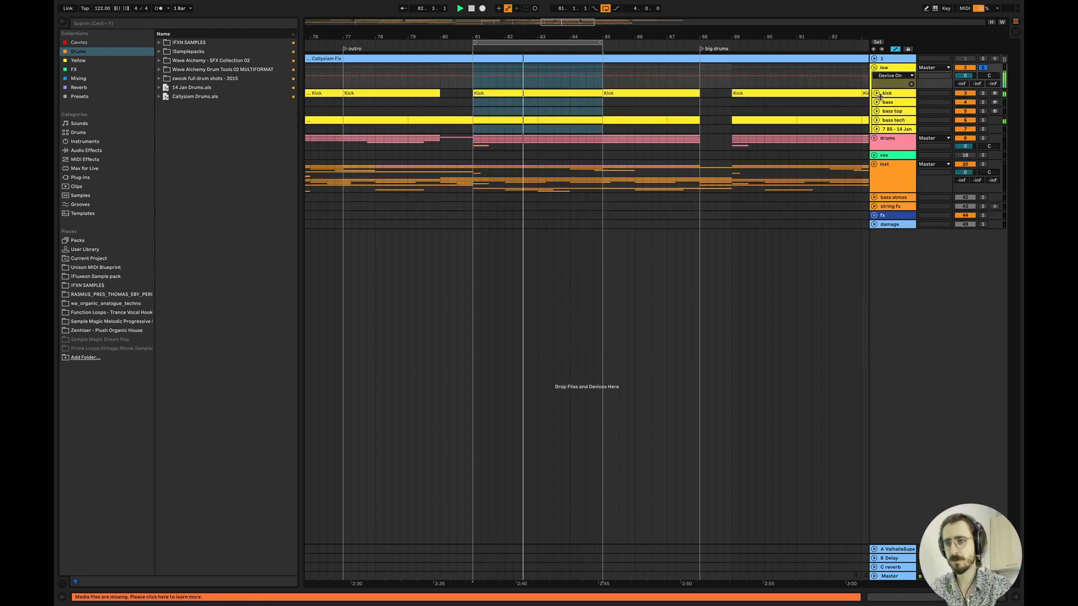
double_click(886, 93)
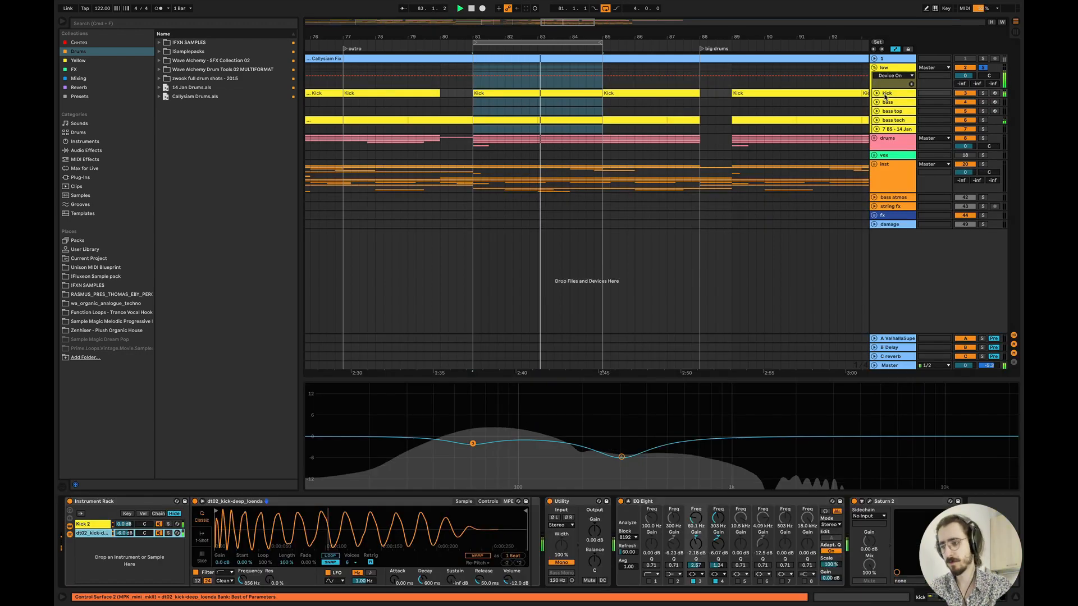
- Toggle the dt02_kick-deep_loenda chain in the kick's Instrument Rack and compare the kick layers during playback
click(160, 533)
key(space)
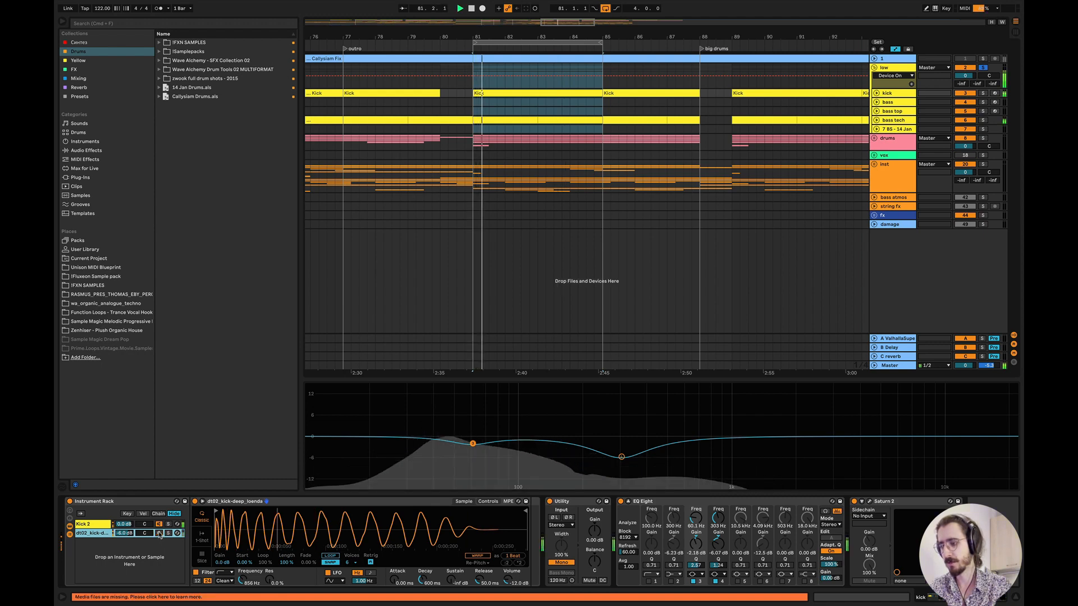
key(space)
key(space)
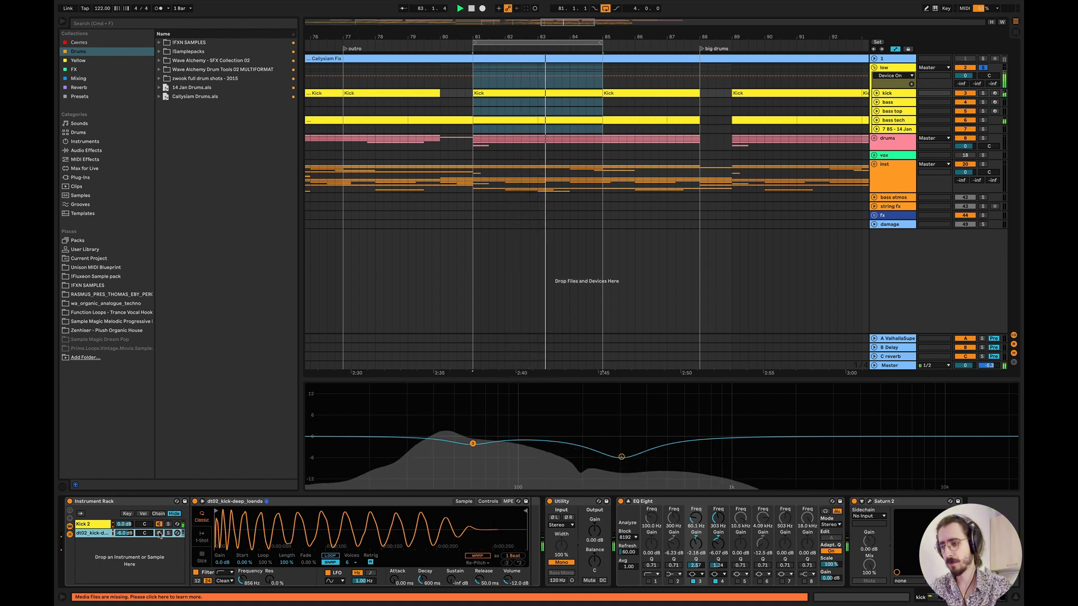
key(space)
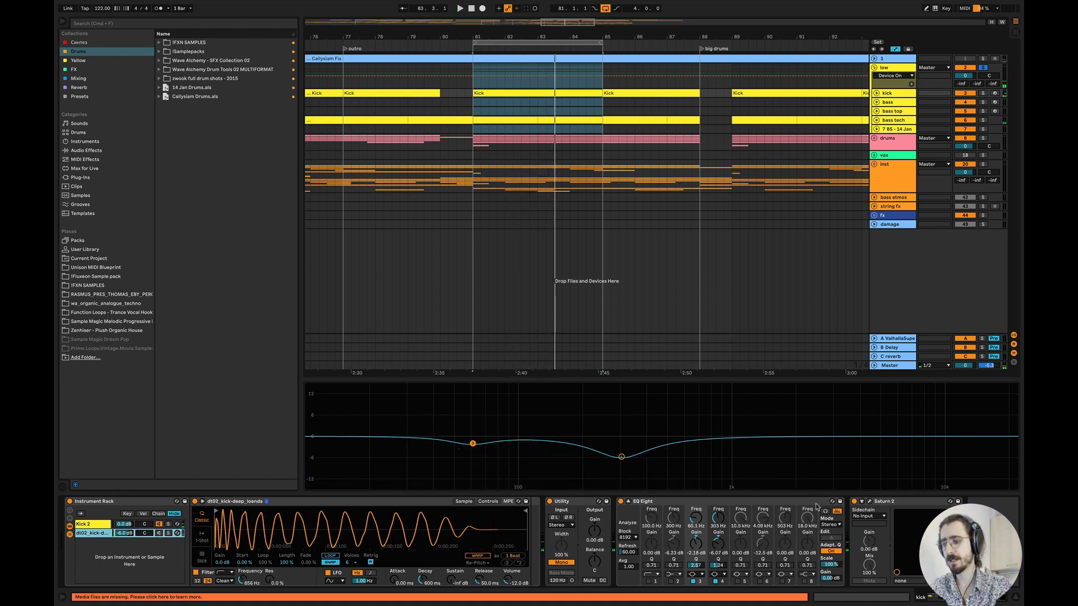
- Browse the processed bass drums in Wave Alchemy Drum Tools 02 and audition kicks from the fat & punchy folder
click(89, 53)
click(160, 79)
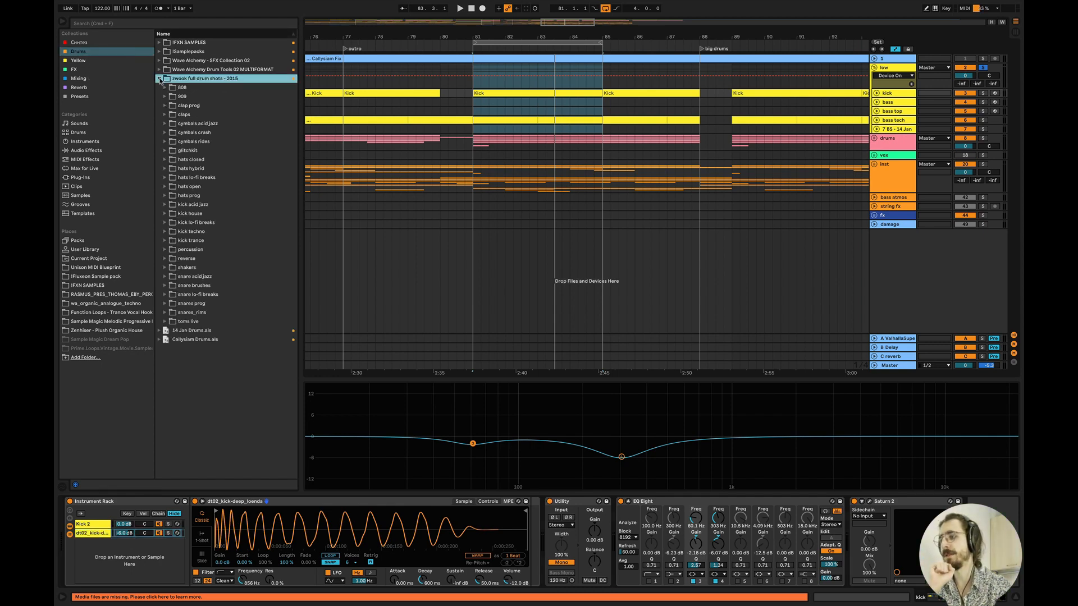
click(159, 70)
click(165, 88)
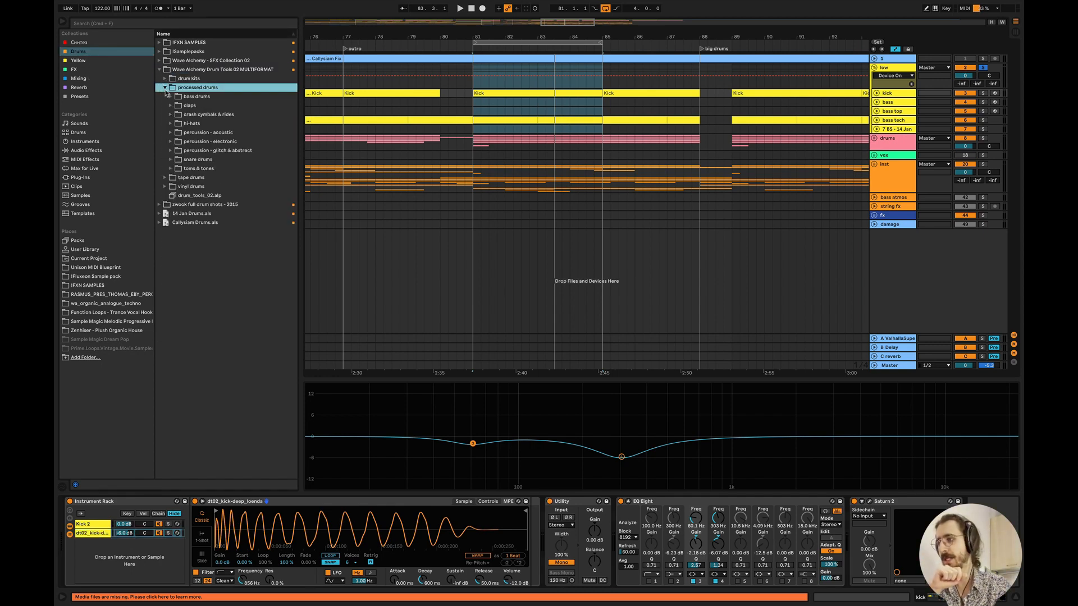
click(171, 97)
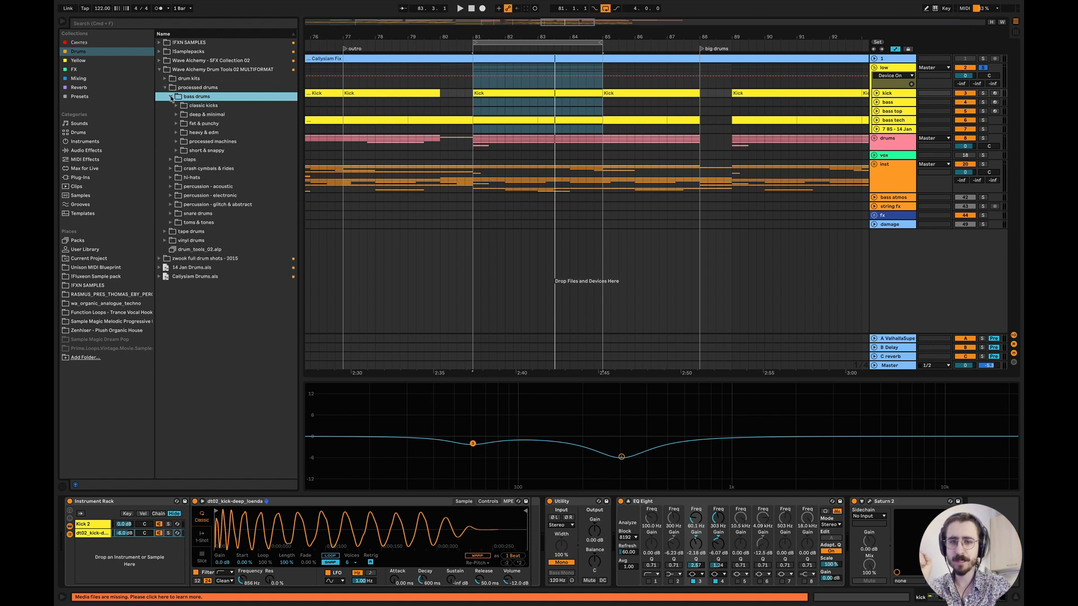
click(176, 124)
click(237, 231)
click(241, 259)
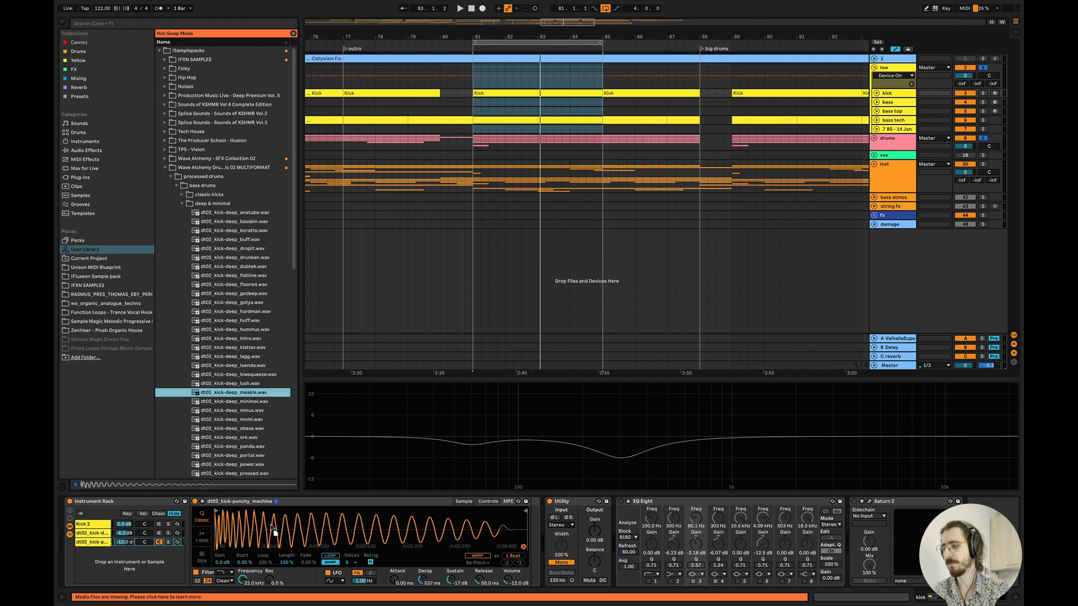
- Swap the third kick chain's sample for dt02_kick-deep_meakle.wav and listen to it in the loop with the drums group unsoloed
key(Return)
key(space)
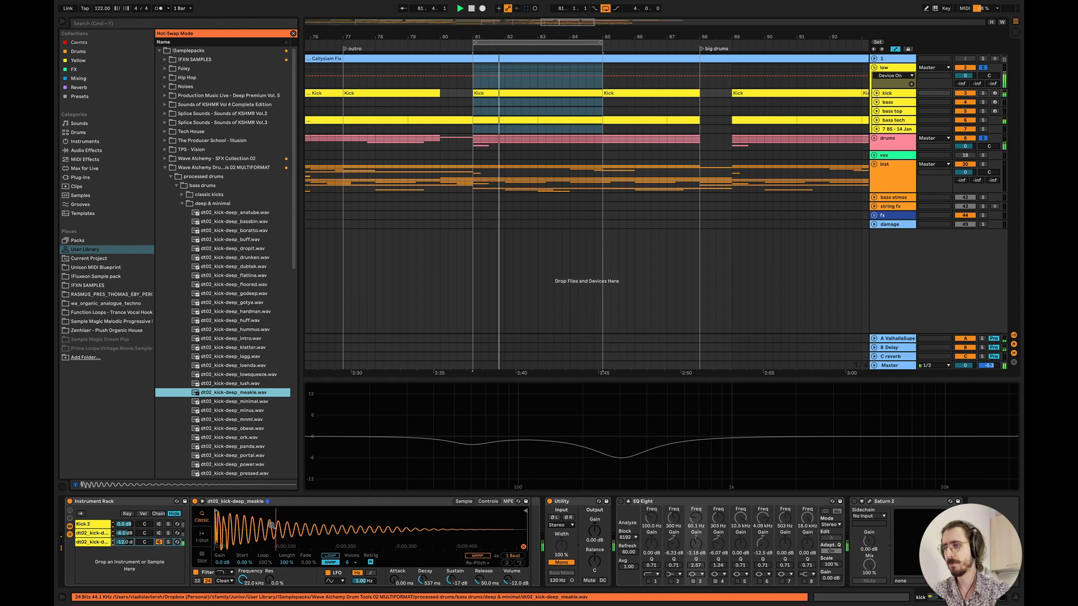
click(984, 137)
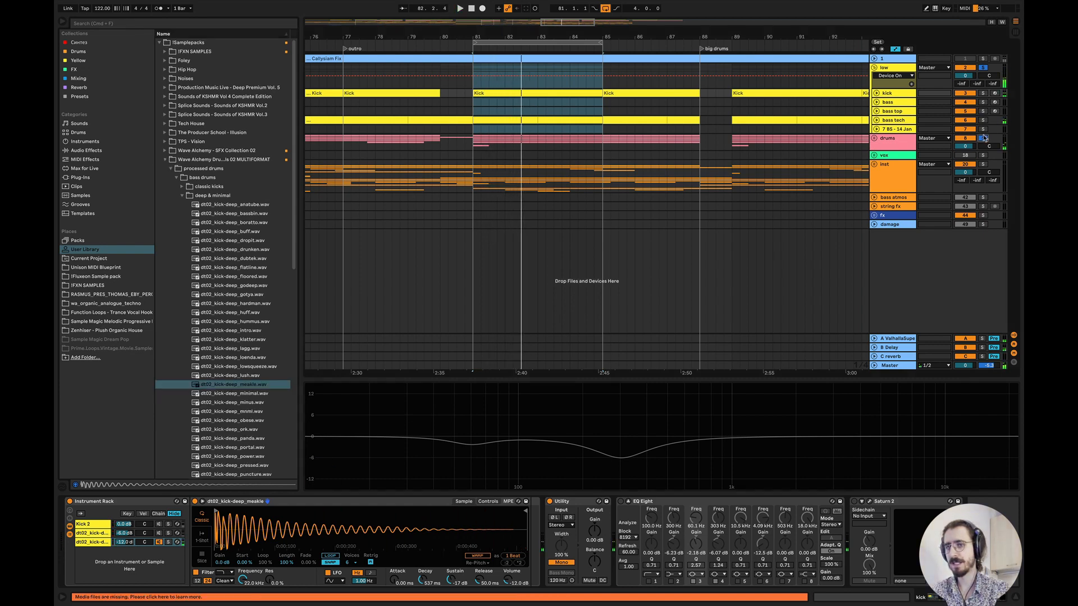
key(space)
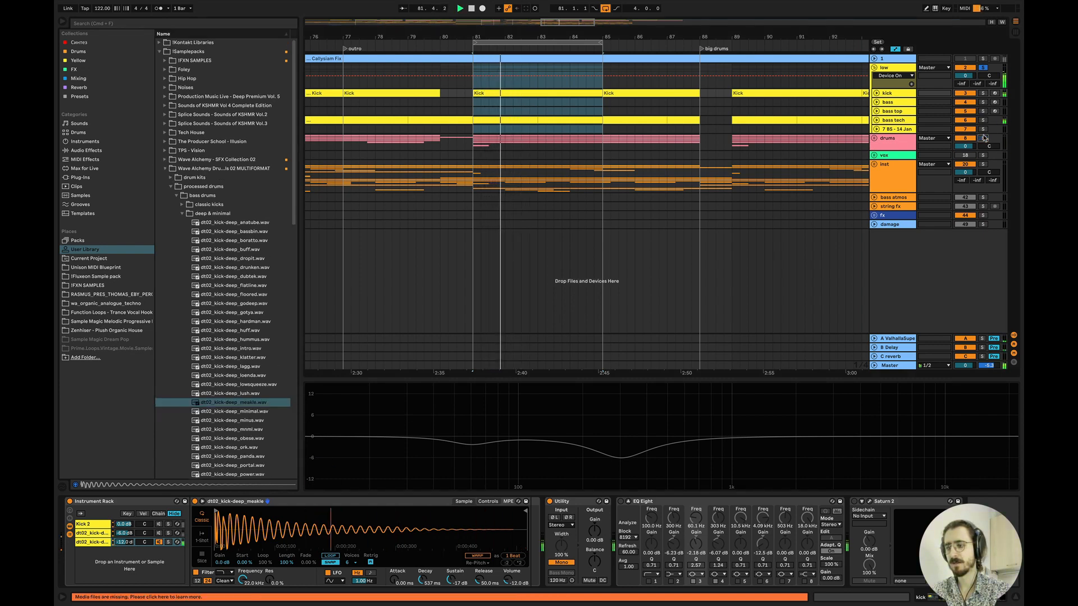
key(space)
key(space)
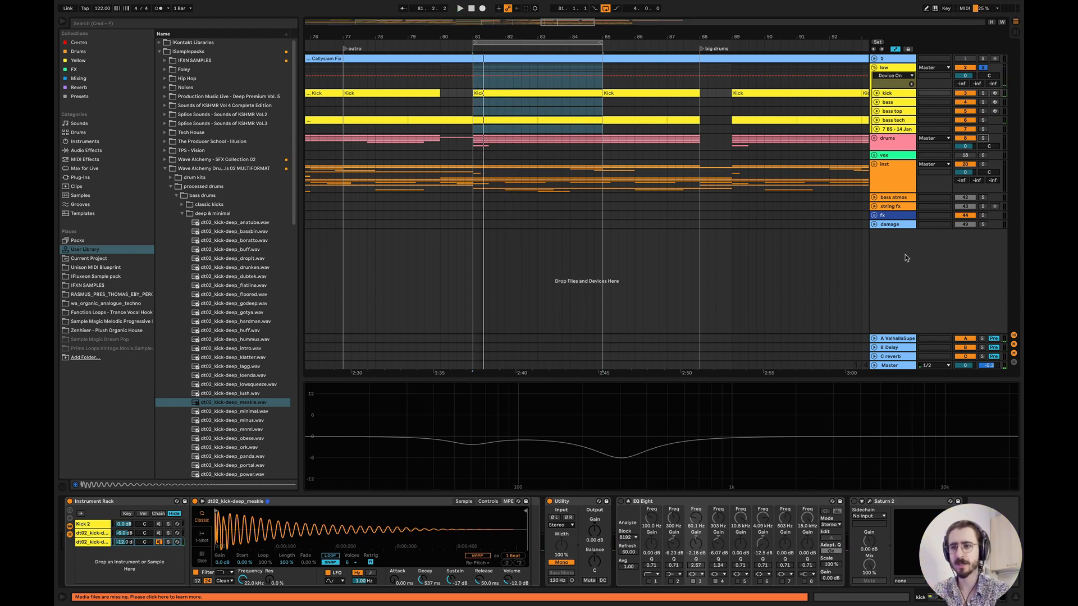
- Solo the inst group alongside the low group and raise the third kick layer's decay to 1.93 s during playback
click(983, 164)
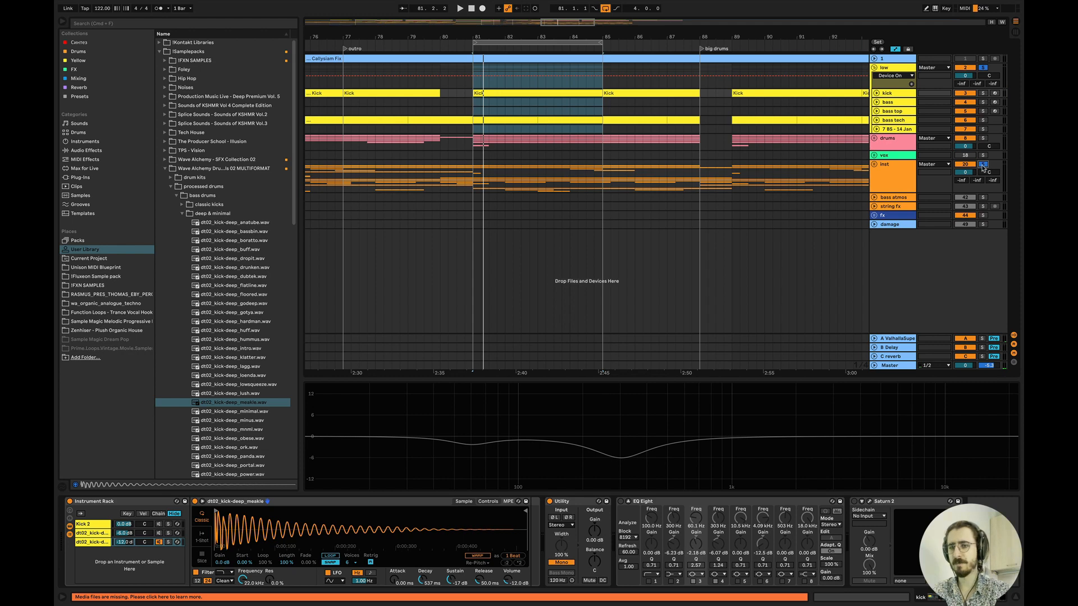
key(space)
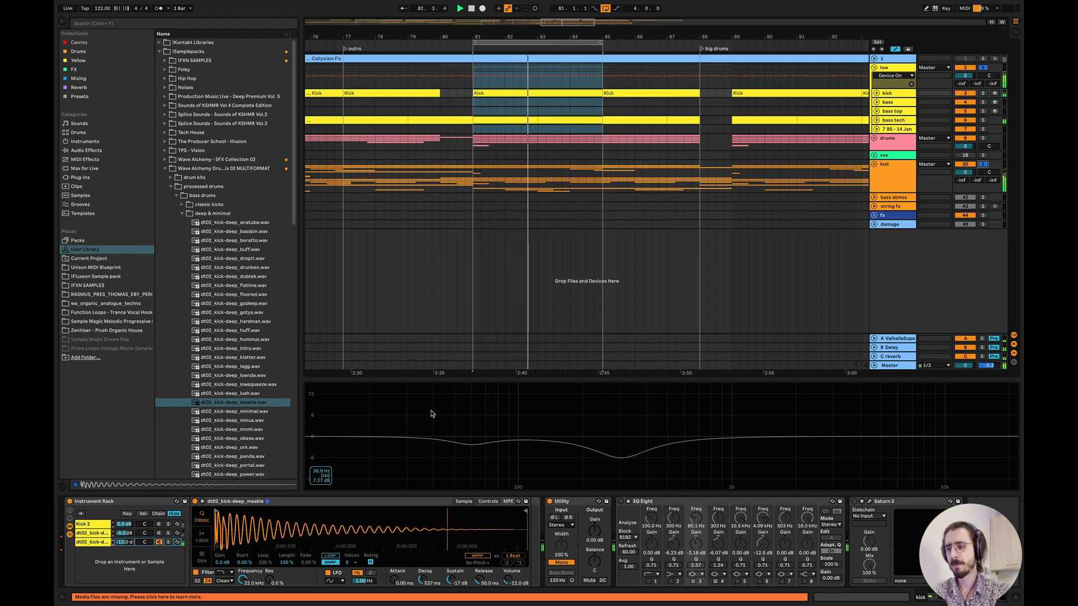
drag(422, 580, 422, 567)
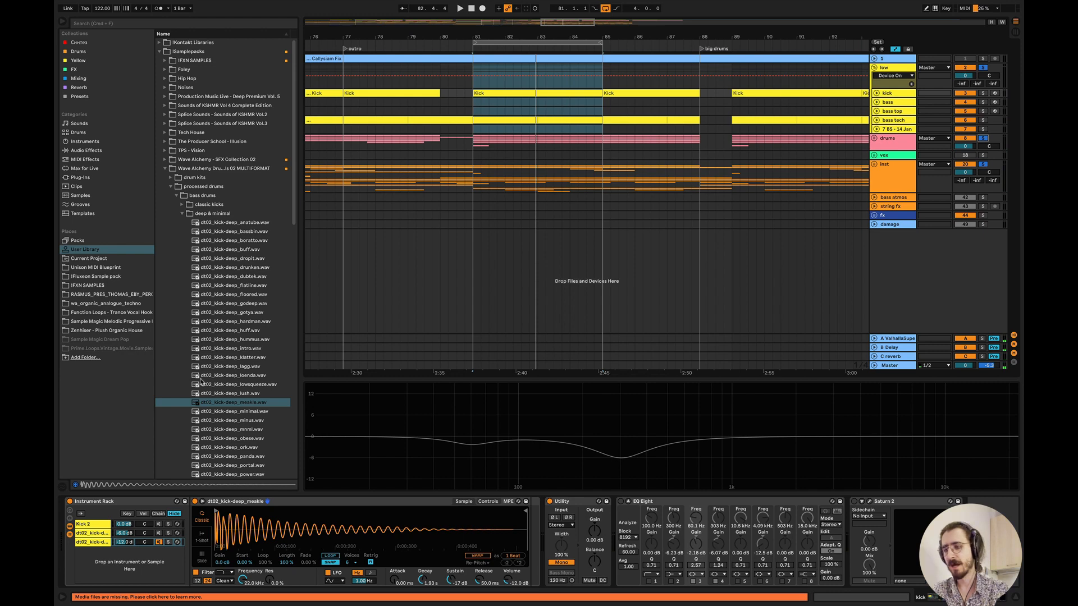
- Audition further samples in the deep & minimal folder, including dt02_kick-deep_puncture.wav and dt02_kick-deep_silky.wav
scroll(243, 333, down, 5)
click(243, 331)
click(232, 358)
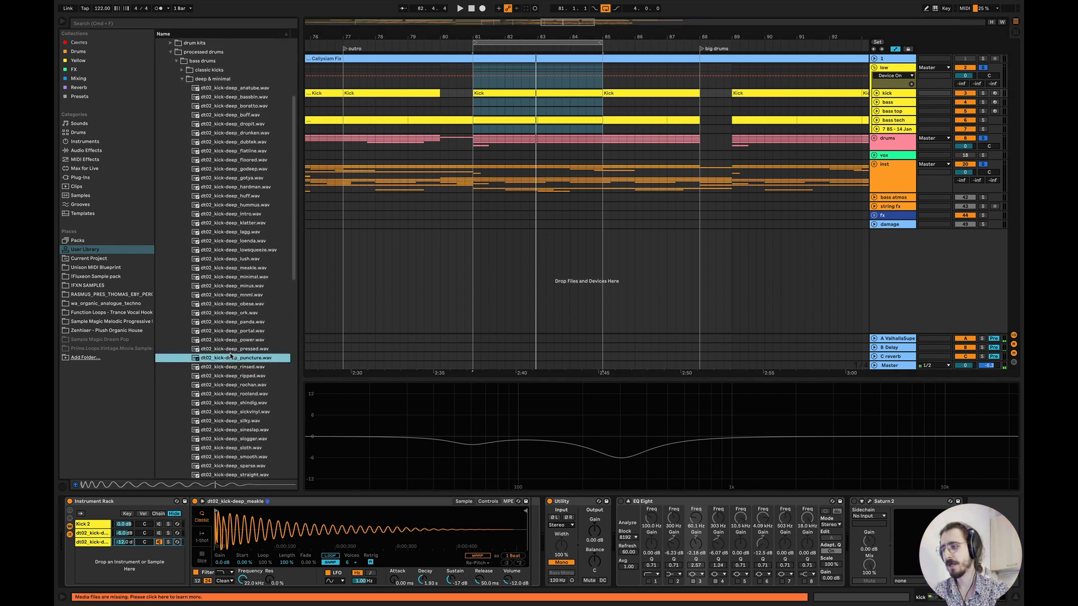
click(237, 377)
click(239, 421)
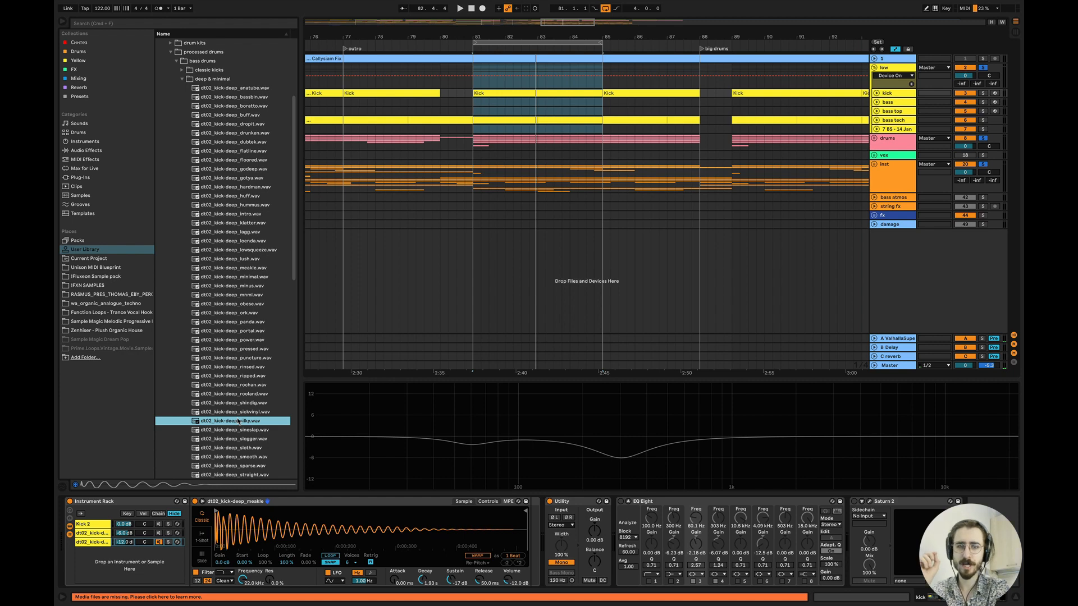
scroll(237, 420, down, 3)
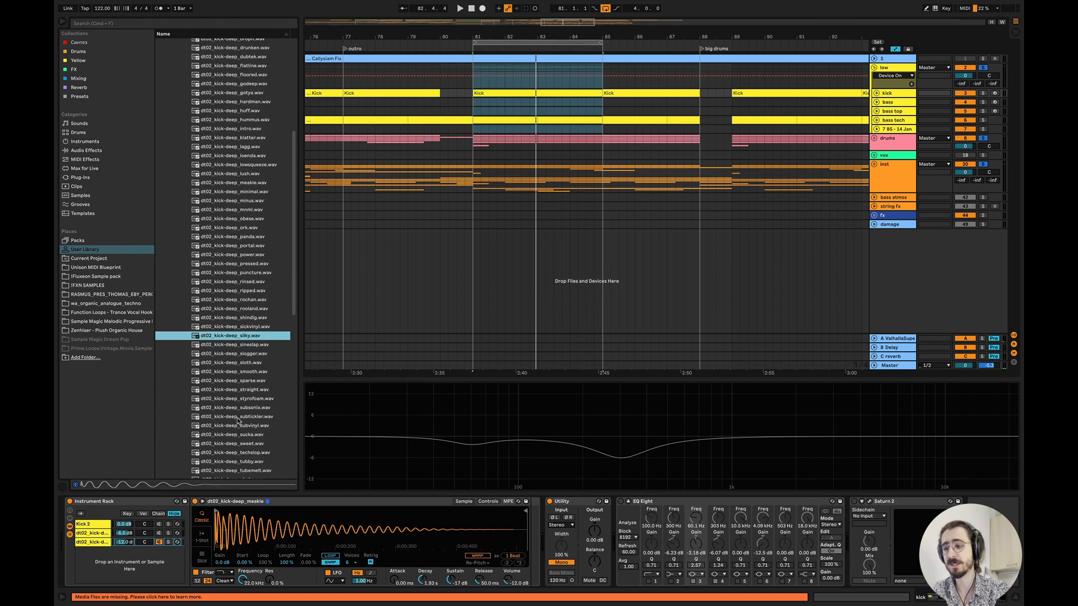
- Load dt02_kick-deep_subvinyl.wav into the third kick chain and play the loop with it
click(244, 390)
click(234, 425)
scroll(241, 427, down, 4)
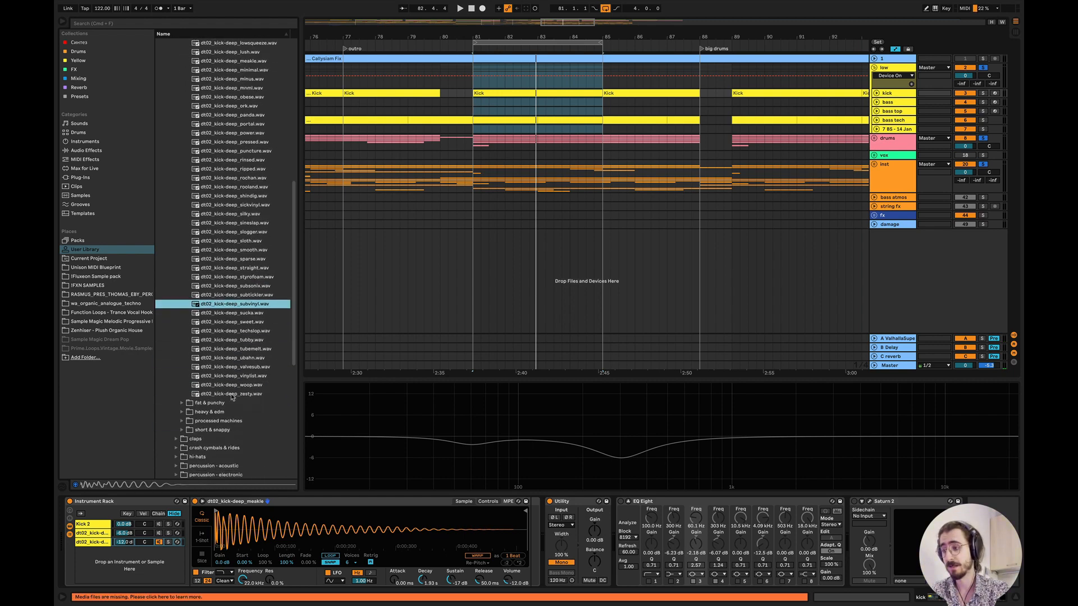
drag(286, 477, 301, 537)
key(space)
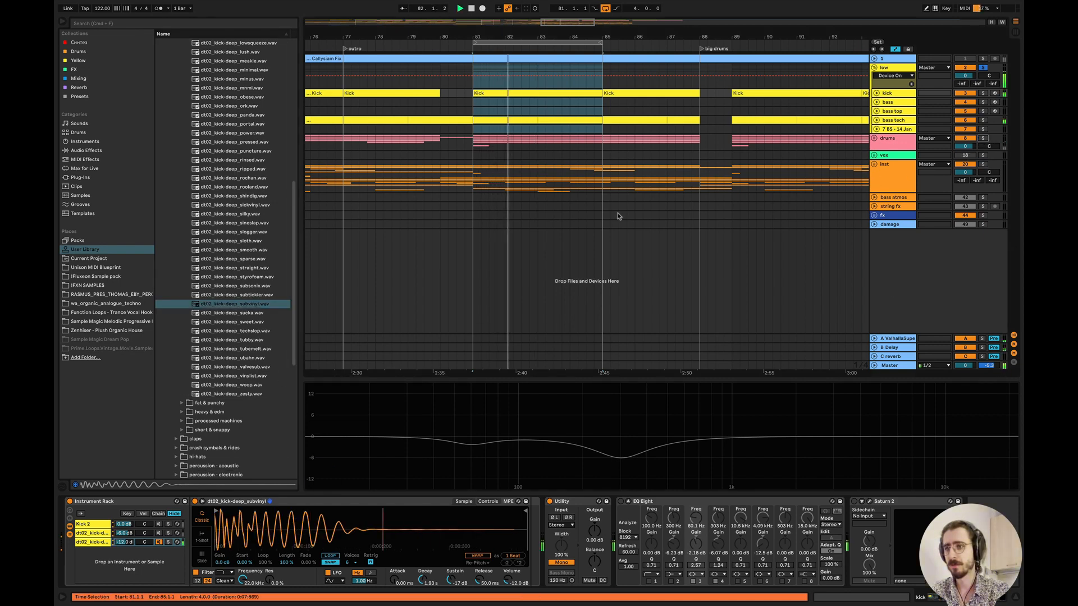
- Raise the third kick chain's volume to about -9 dB and shorten its sample's decay to 762 ms during loop playback
key(space)
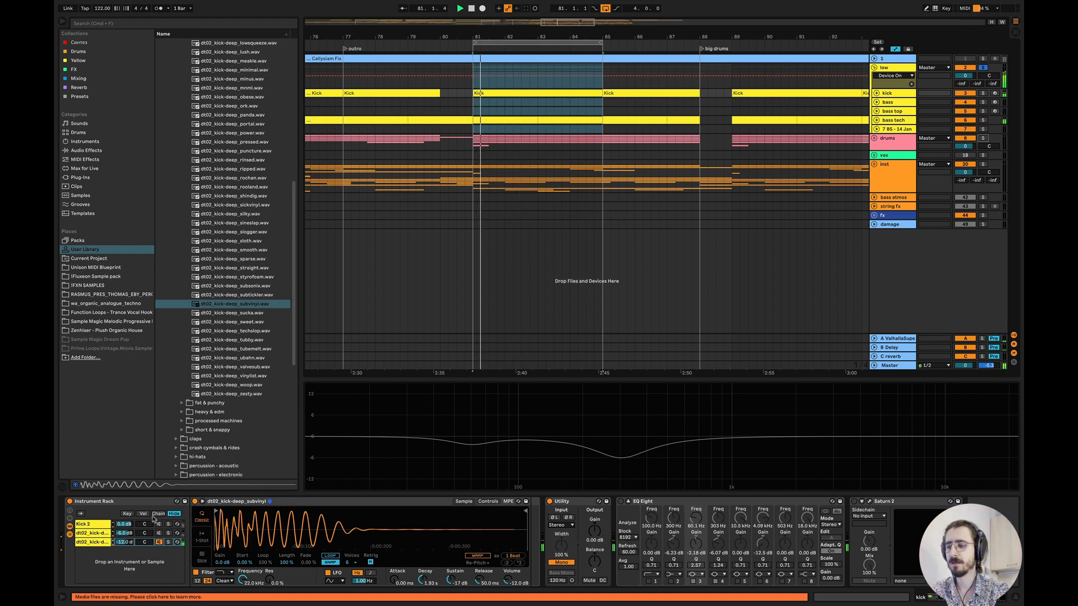
drag(124, 543, 124, 535)
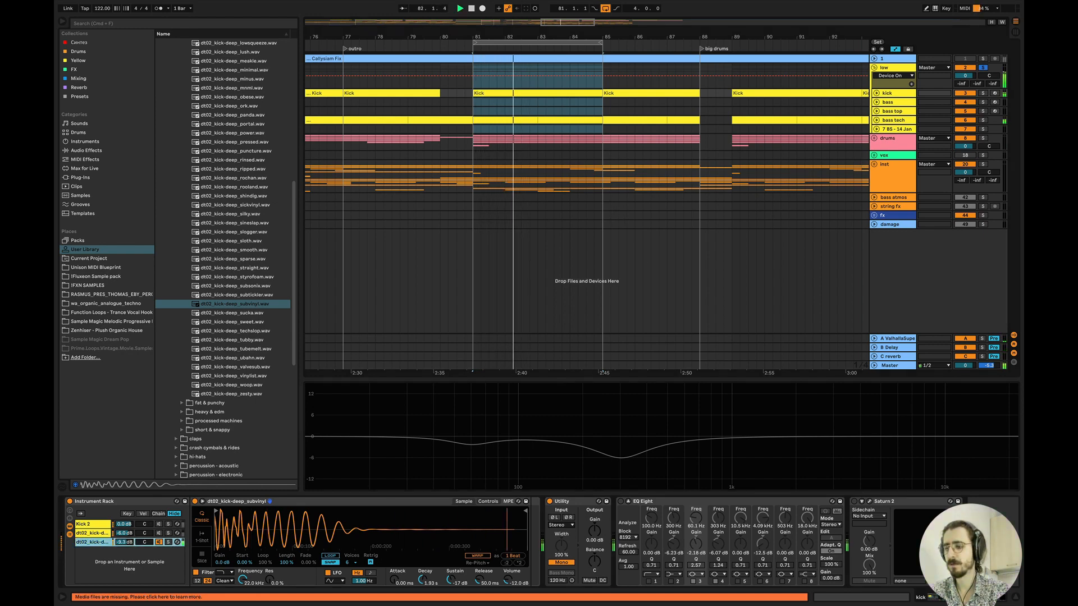
drag(421, 585, 453, 604)
key(space)
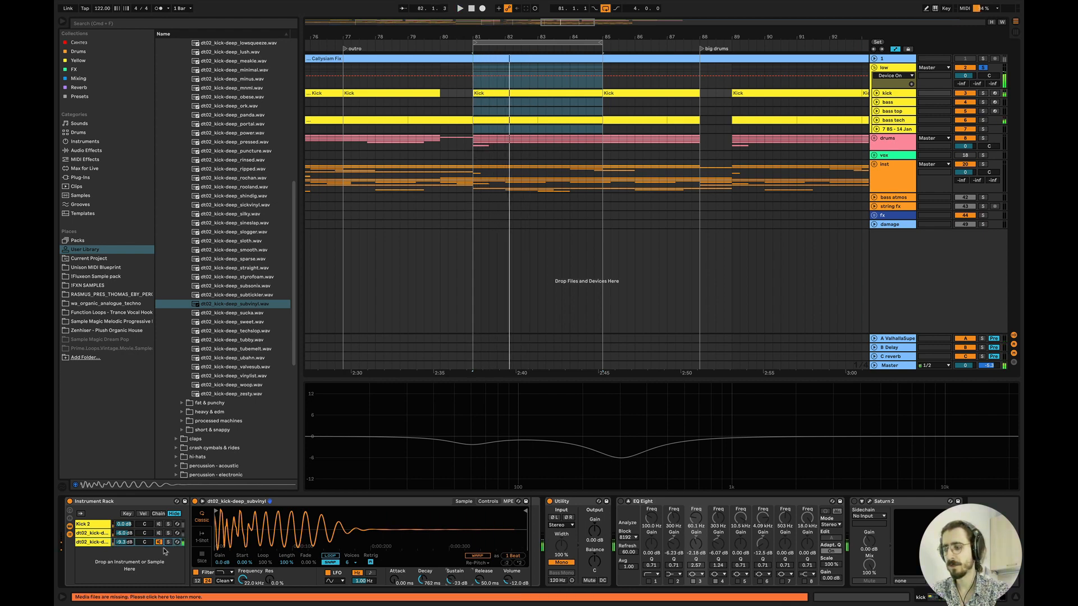
- Deactivate the third kick chain, activate the Kick 2 and second kick chains, and play the loop with them
key(space)
click(134, 524)
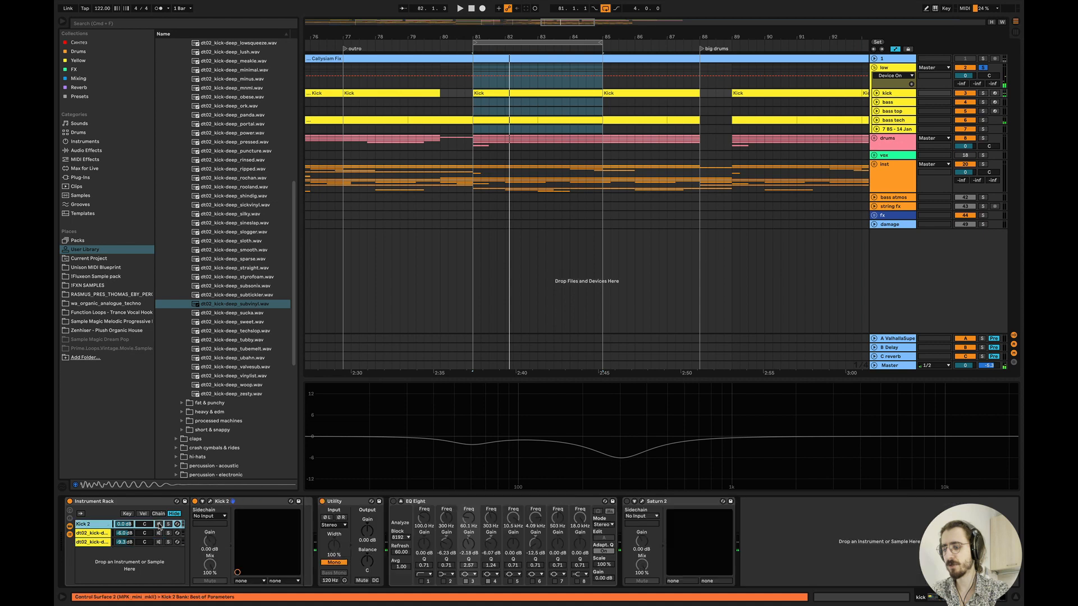
key(space)
click(103, 534)
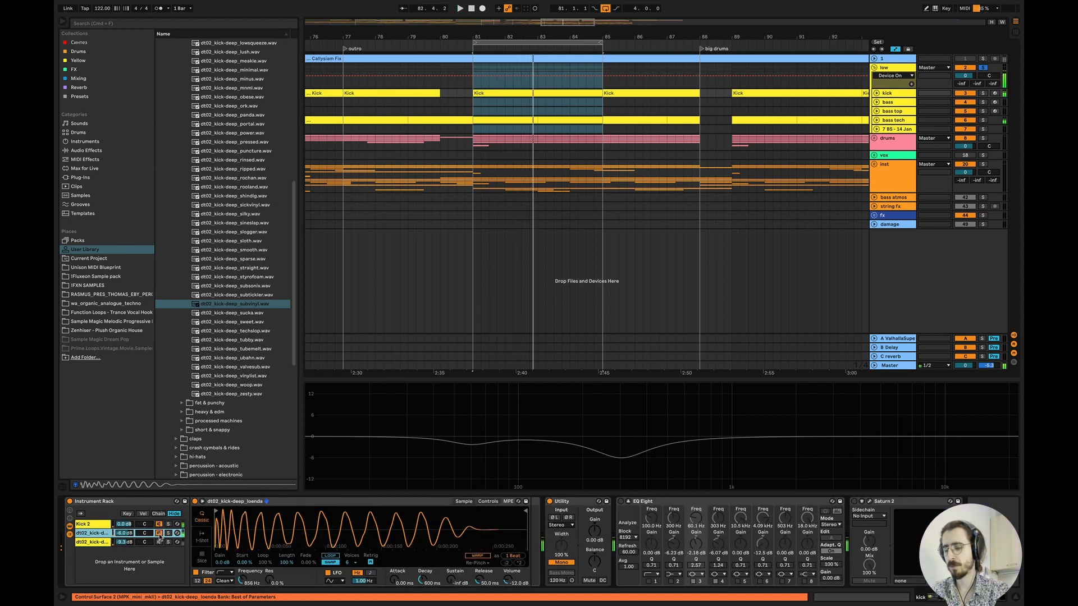
key(space)
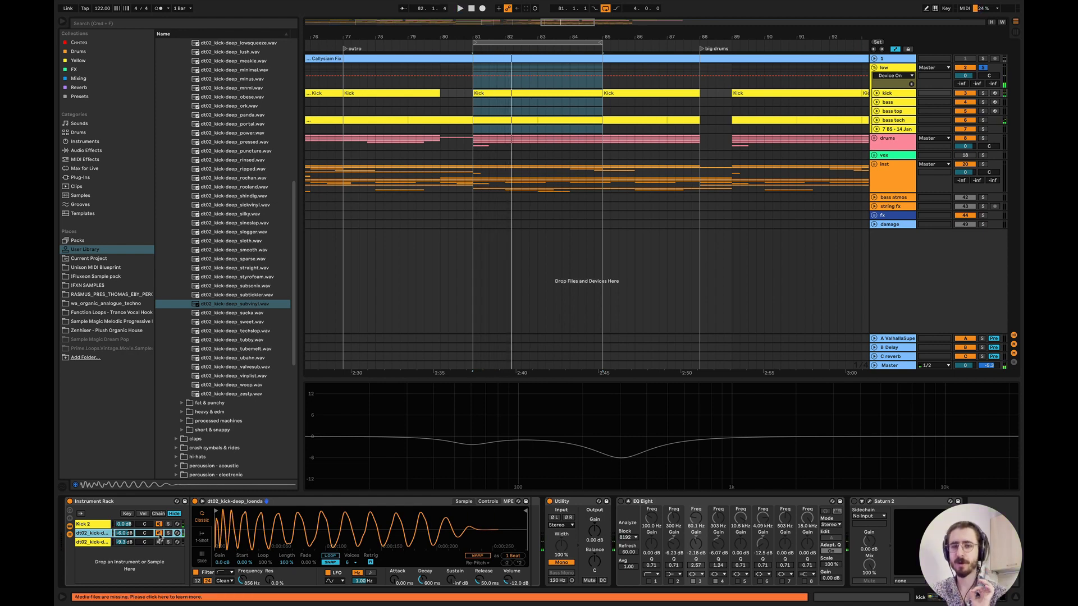
- Examine the pitch envelope of the Kick 2 chain in its plug-in window, then close the window
click(91, 524)
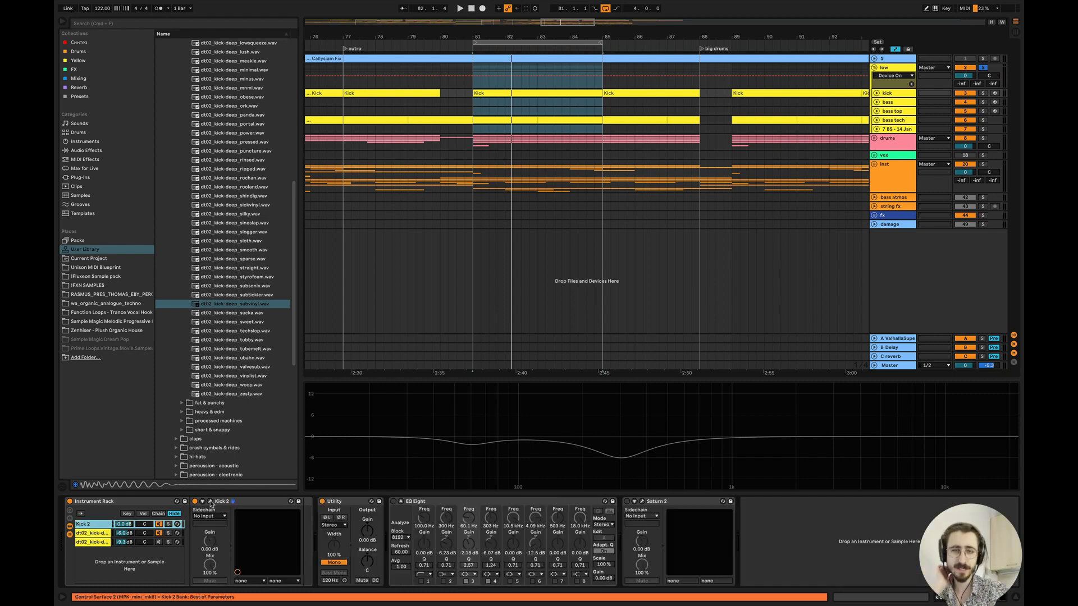
click(211, 502)
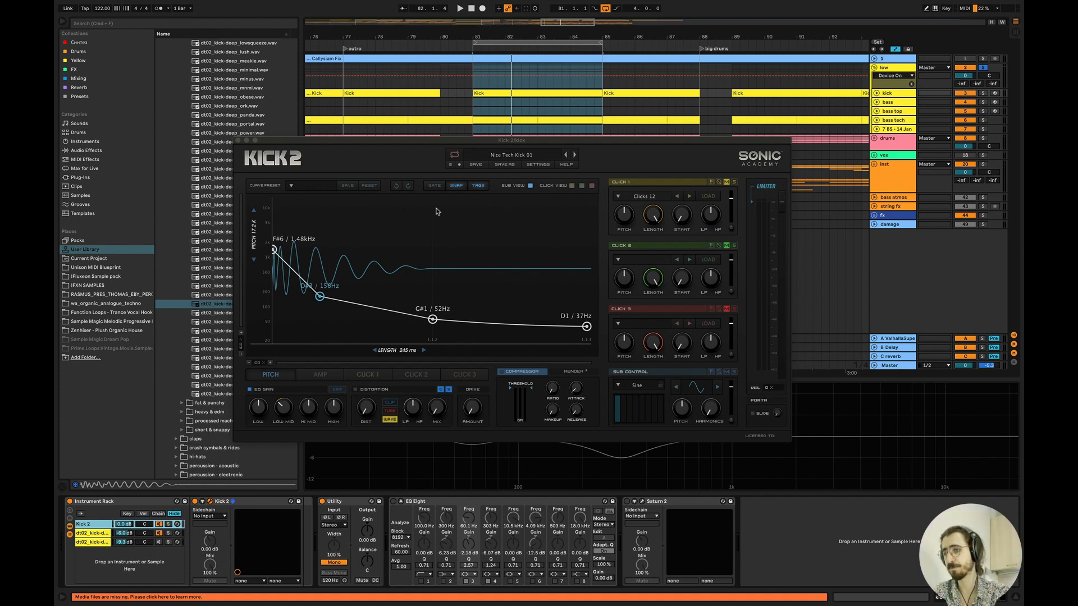
click(237, 140)
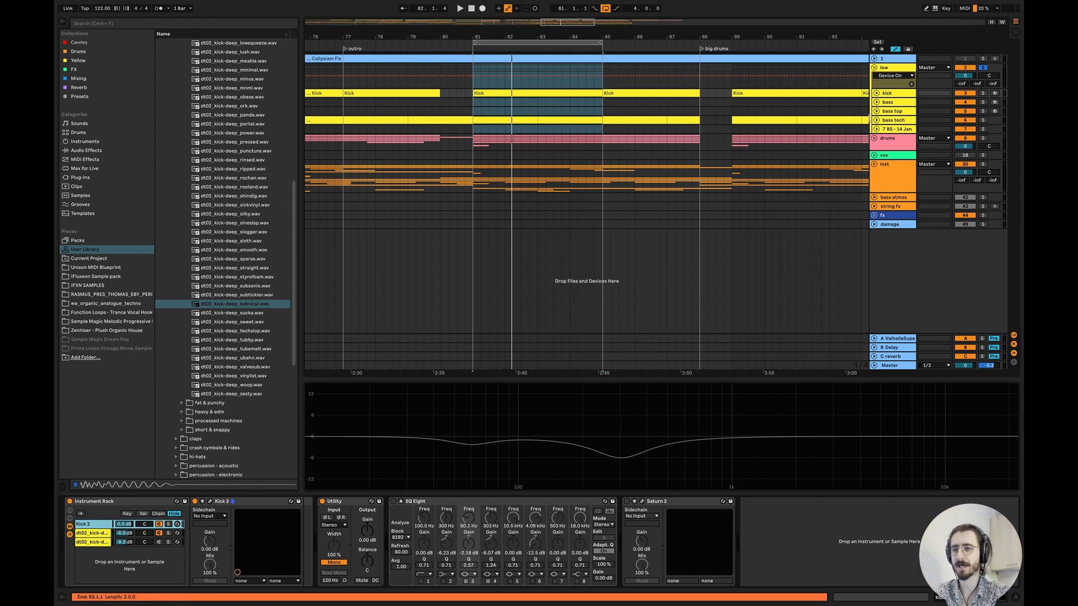
- Unfold the bass tech track, open its MIDI clip for bars 81 to 85, and select all the notes
click(877, 120)
click(494, 119)
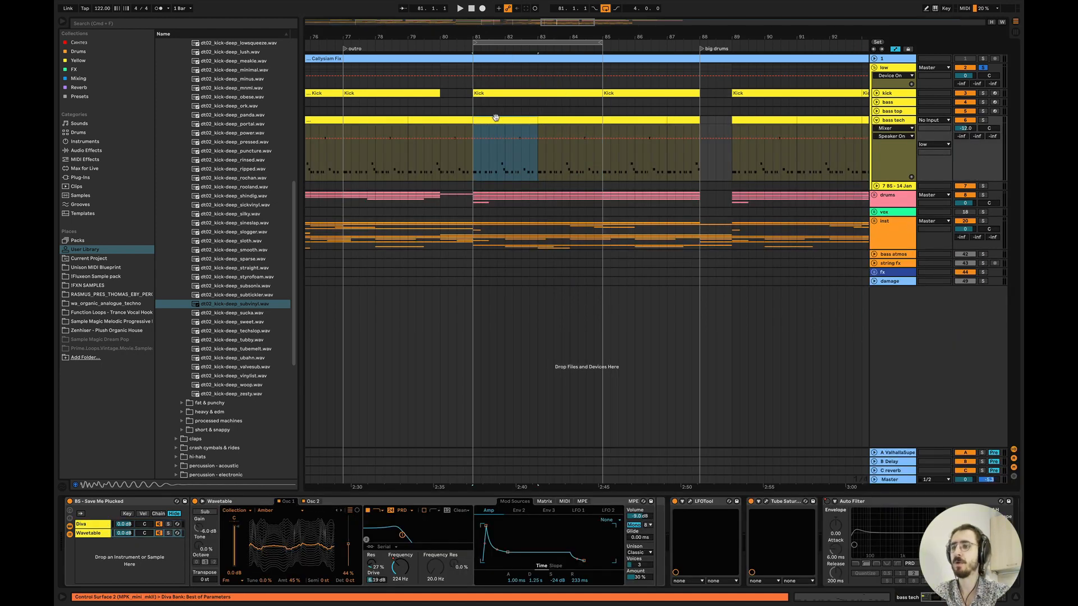
drag(471, 155, 600, 124)
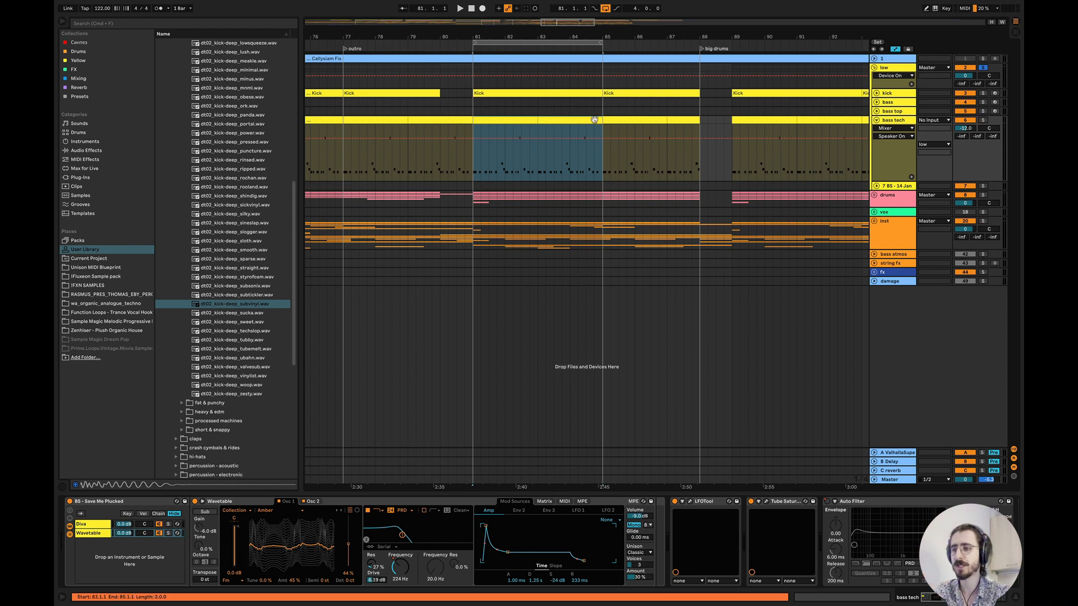
double_click(561, 124)
key(super+a)
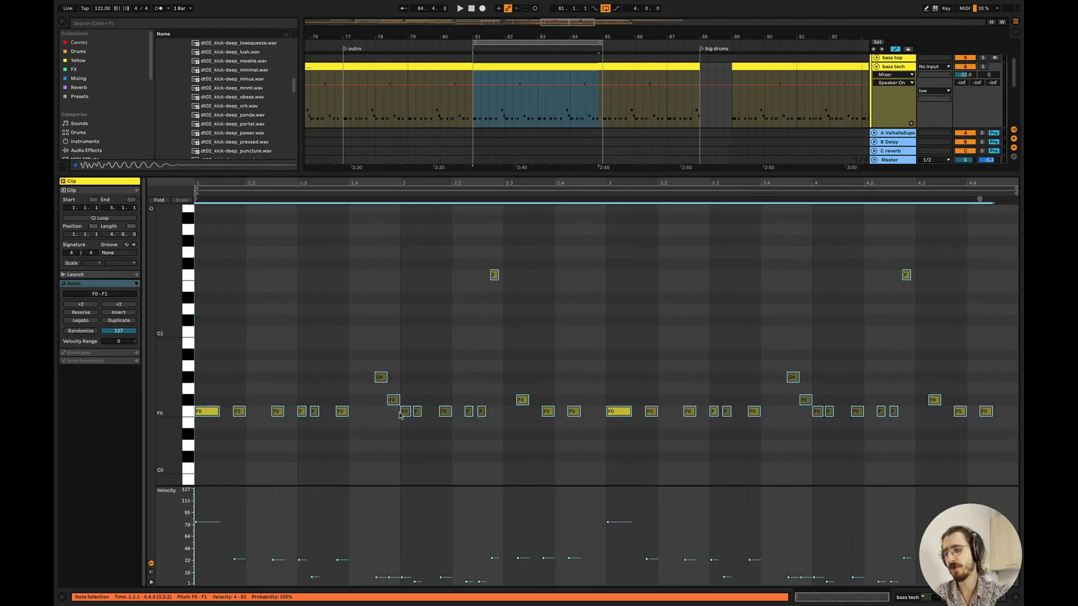
scroll(371, 415, down, 2)
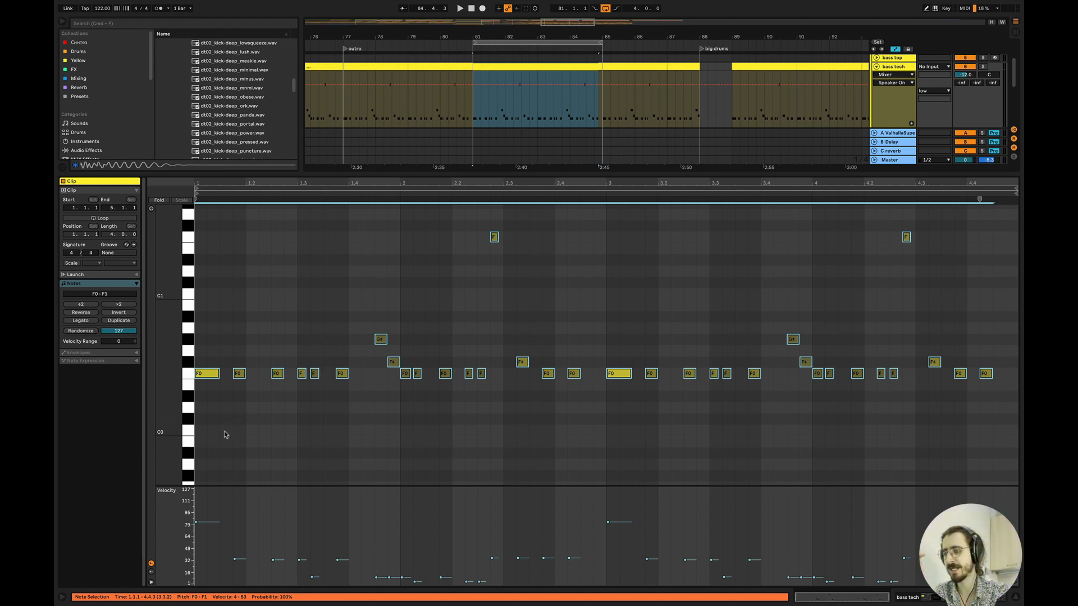
- Transpose the selected bass tech notes down five semitones so the root is C0, and play the loop
key(Down)
key(Down)
key(Down)
key(Down)
key(Down)
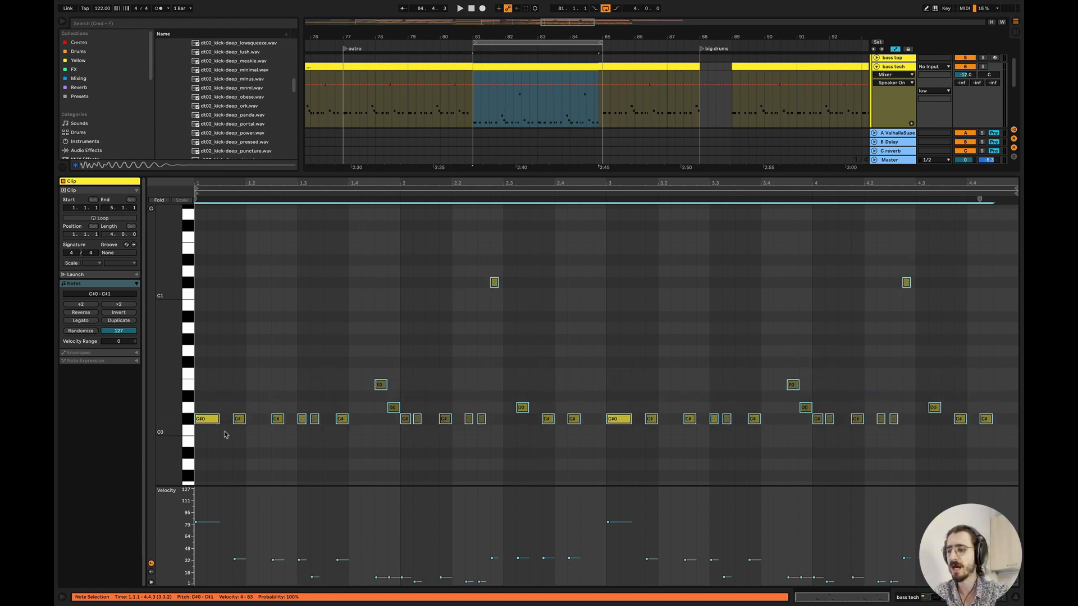
key(space)
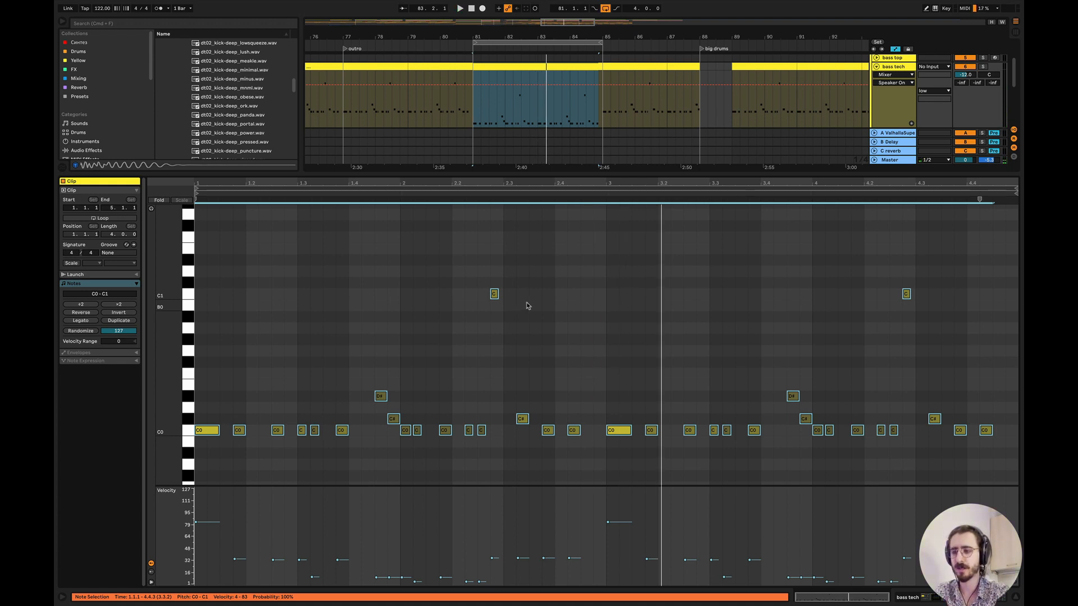
- Transpose the bass tech notes up eight semitones to a G#0 root and play the loop
key(Up)
key(Up)
key(Up)
key(Up)
key(Up)
key(Up)
key(Up)
key(Up)
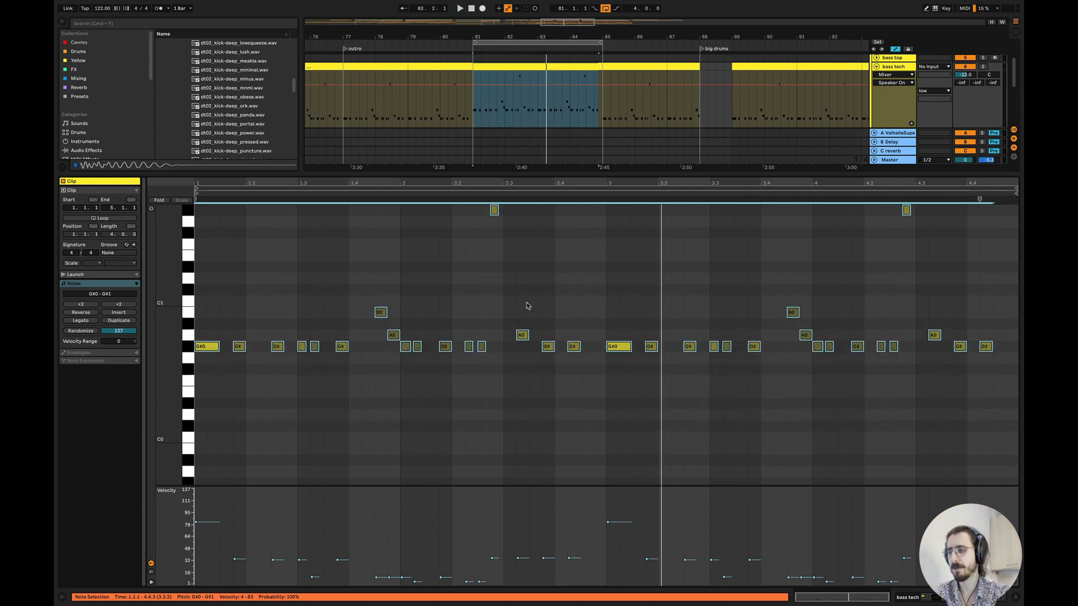
key(space)
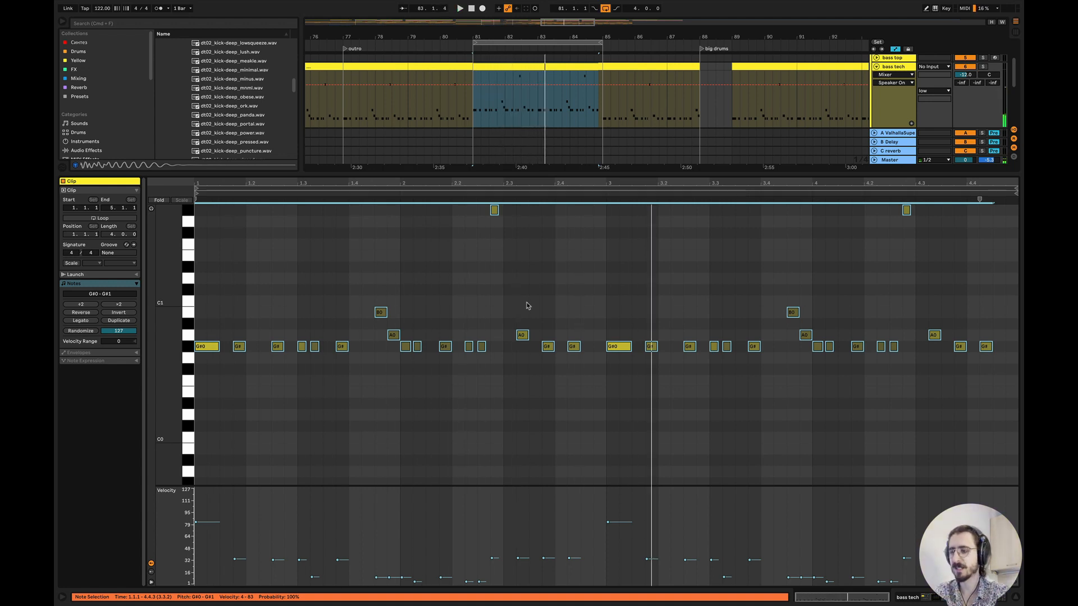
- Transpose the bass tech notes up three semitones to a B0 root and play the loop
key(Up)
key(Up)
key(Up)
key(space)
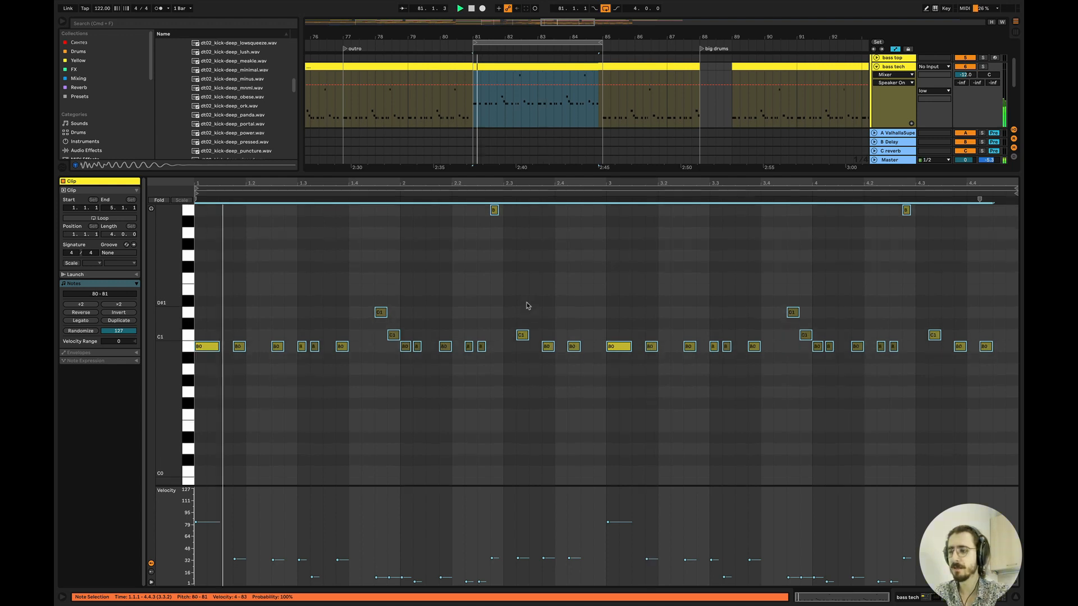
- Try the bass tech notes an octave lower at B-1, then transpose them to a C1 root and play the loop
key(shift+Down)
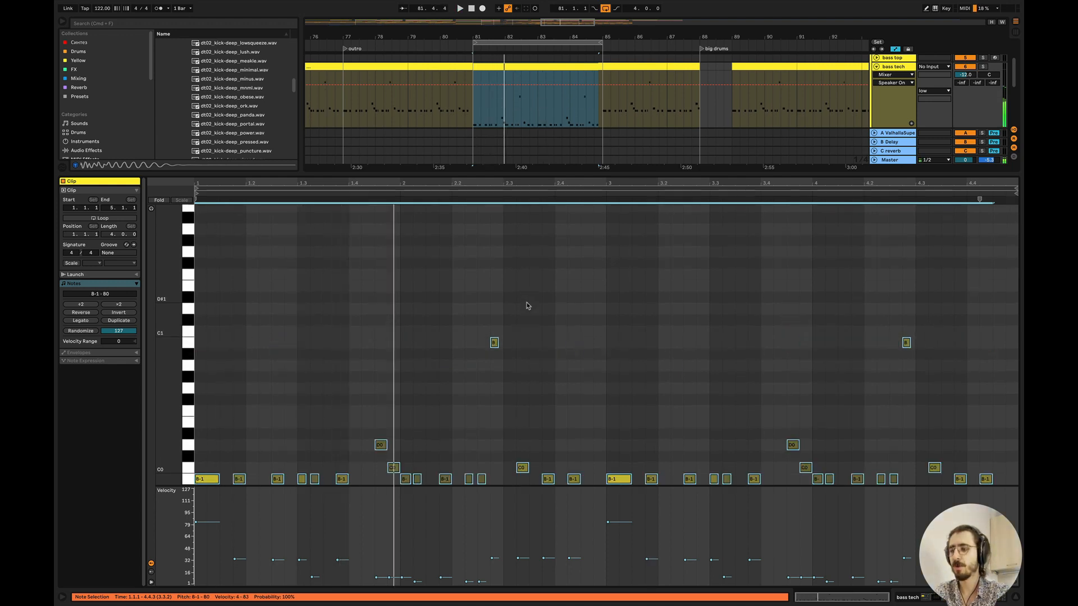
key(Up)
key(shift+Up)
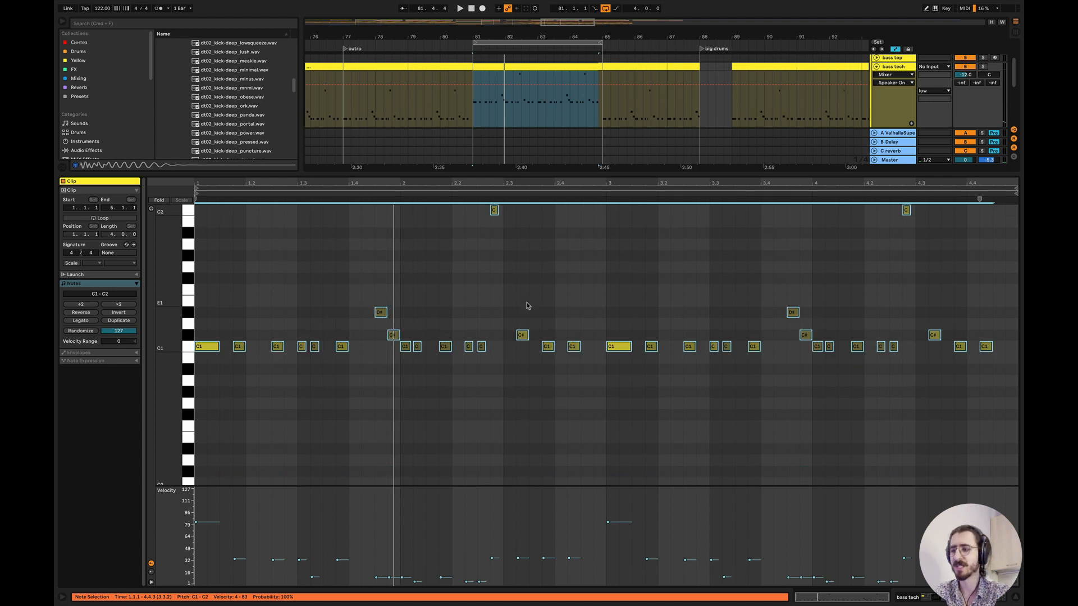
key(space)
- Transpose the bass tech notes down from C1 to an F0 root, auditioning them at B0 on the way
key(Down)
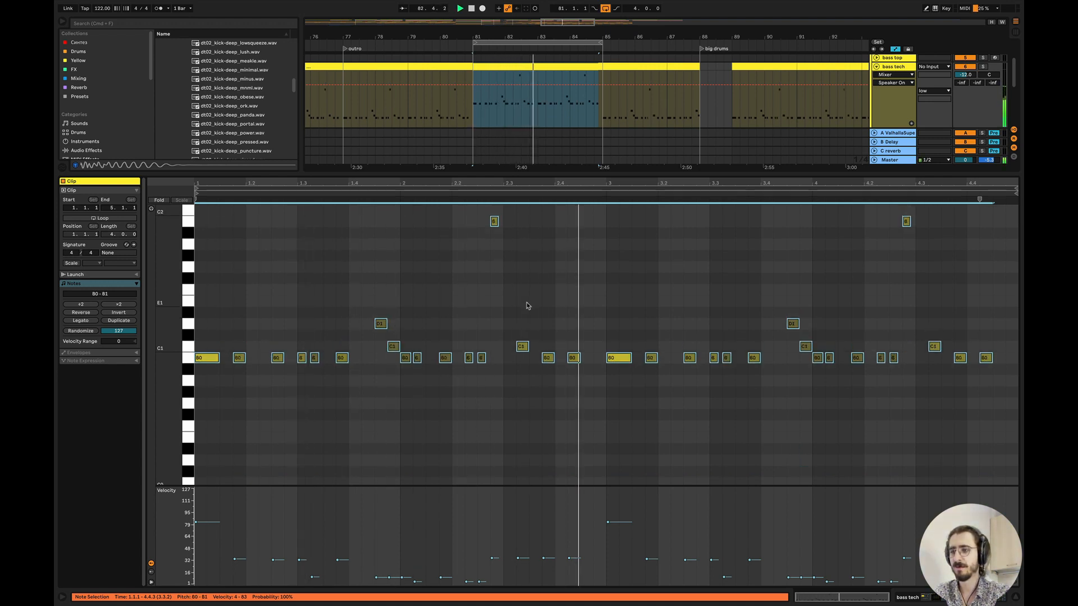
key(Down)
key(Down)
key(Down)
key(Down)
key(Down)
key(Down)
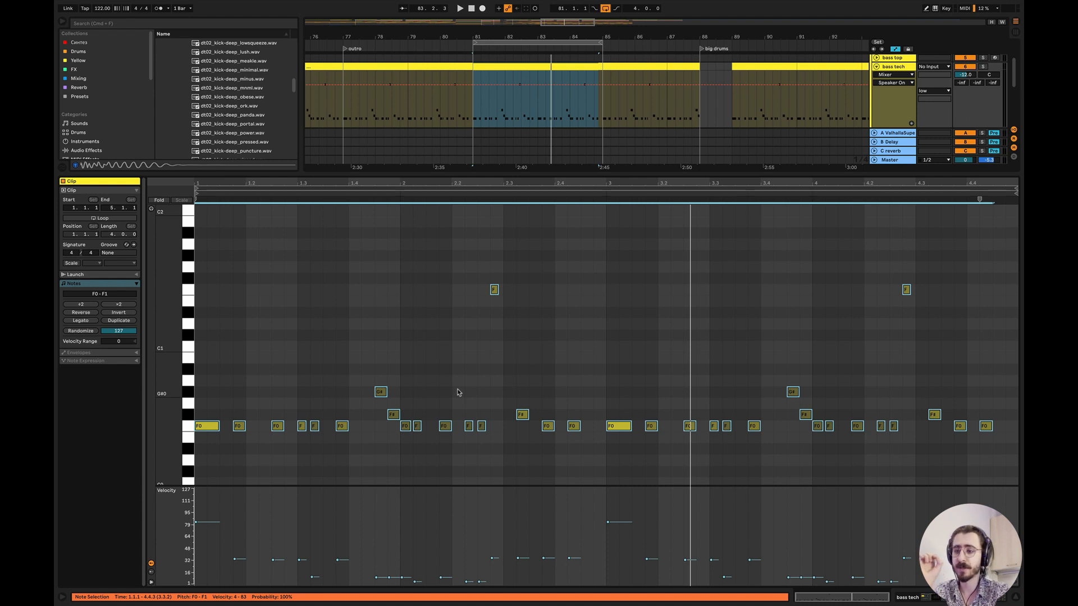
- Transpose the bass tech notes up six semitones to a B0 root
key(Up)
key(Up)
key(Up)
key(Up)
key(Up)
key(Up)
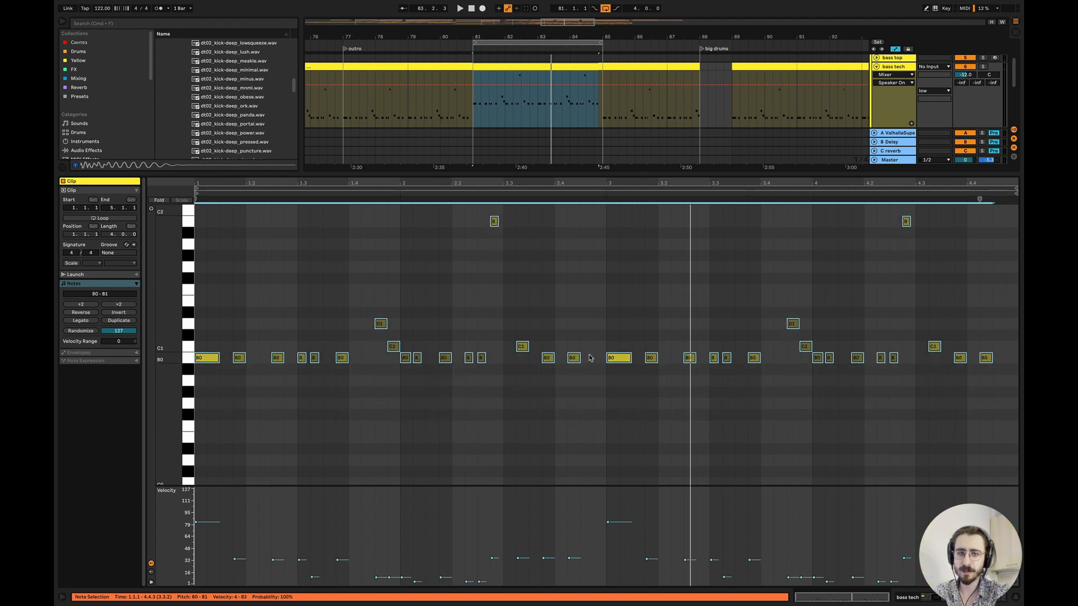
- Transpose the bass tech notes down to a C0 root and play the loop
key(Down)
key(Down)
key(Down)
key(Down)
key(Down)
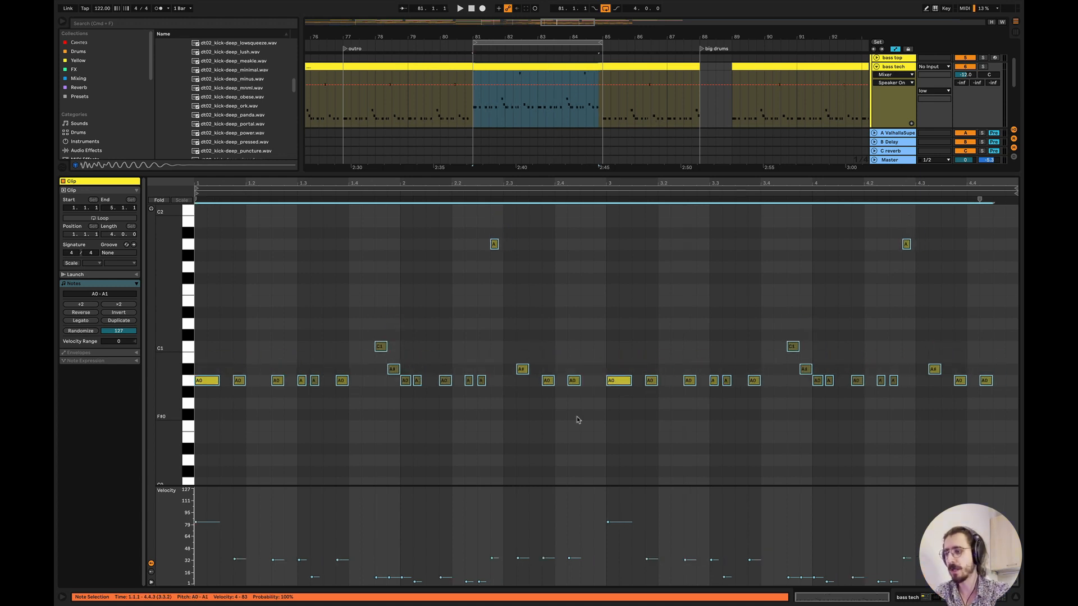
key(Down)
key(Down)
key(Down)
key(Down)
key(Down)
key(Down)
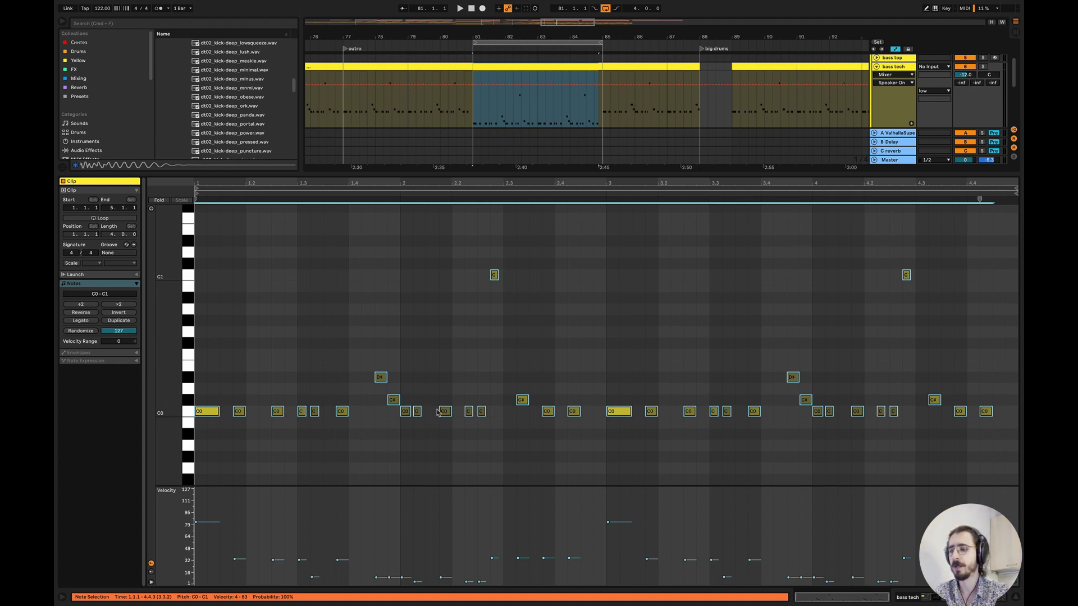
key(space)
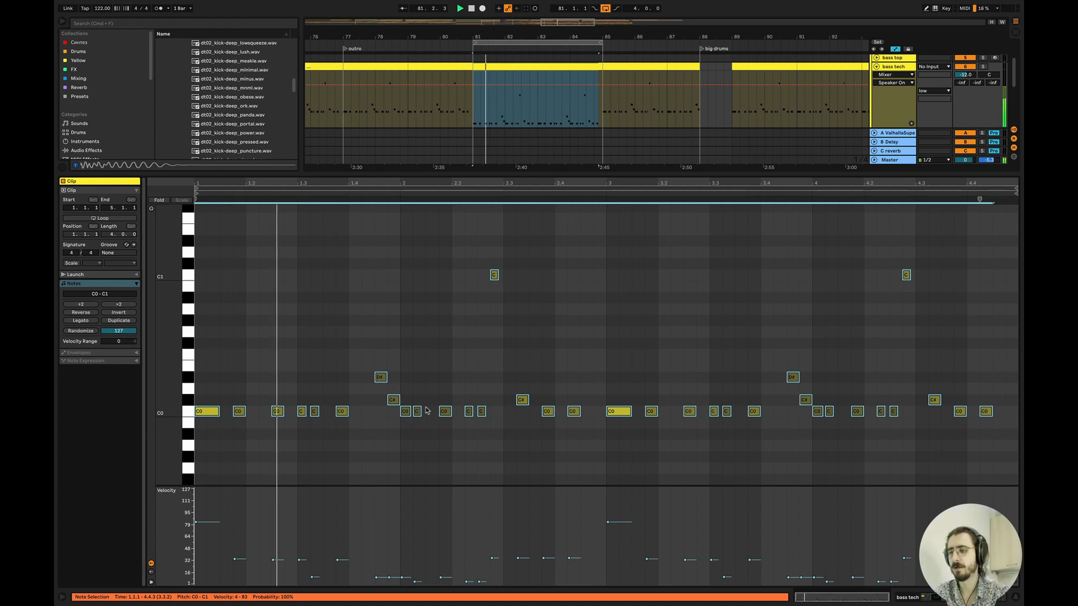
- Transpose the bass tech notes up five semitones to an F0 root during playback, then stop the loop
key(Up)
key(Up)
key(Up)
key(Up)
key(Up)
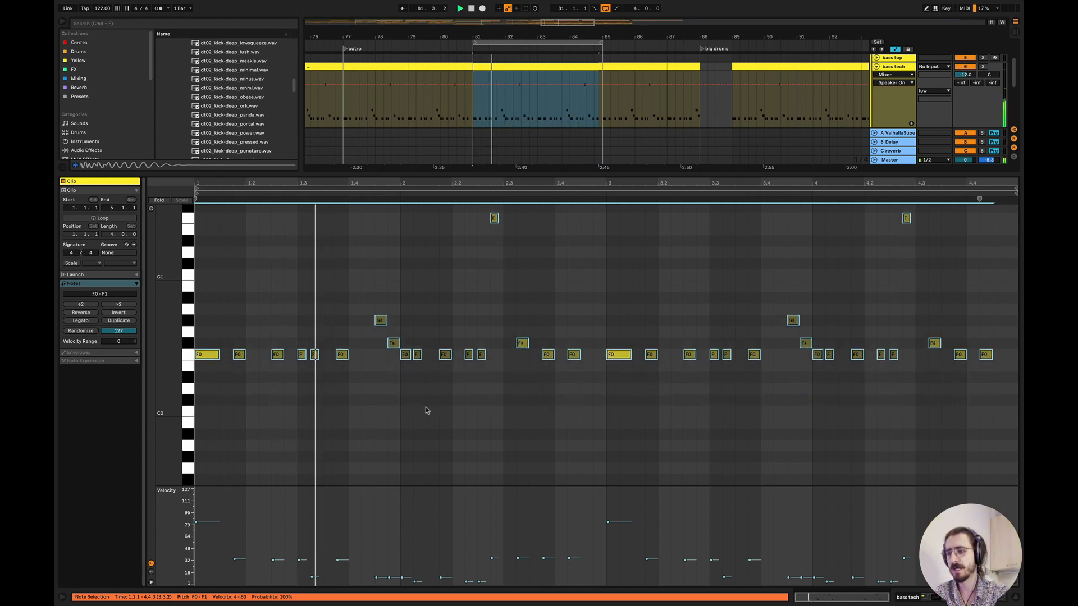
key(space)
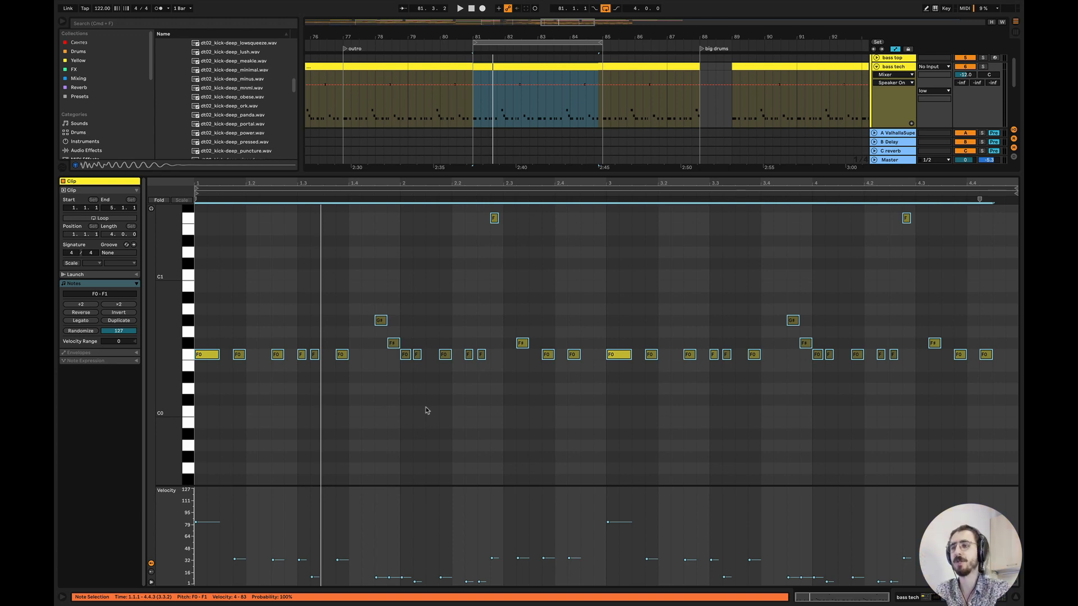
- Show the kick track's devices, deactivate the second kick chain, and play the section with only the Kick 2 chain active
click(1015, 601)
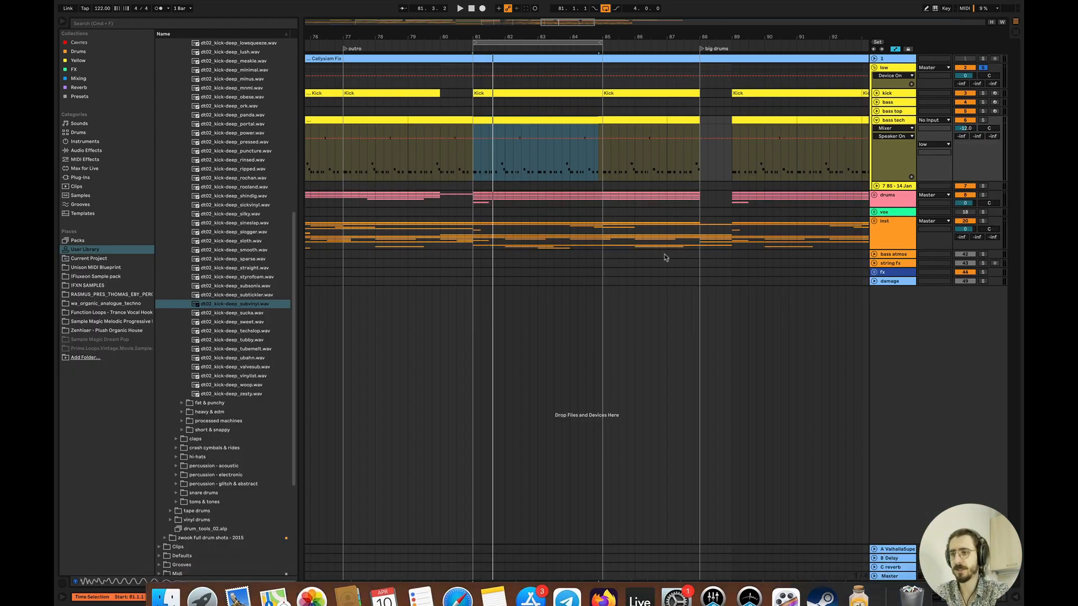
double_click(887, 93)
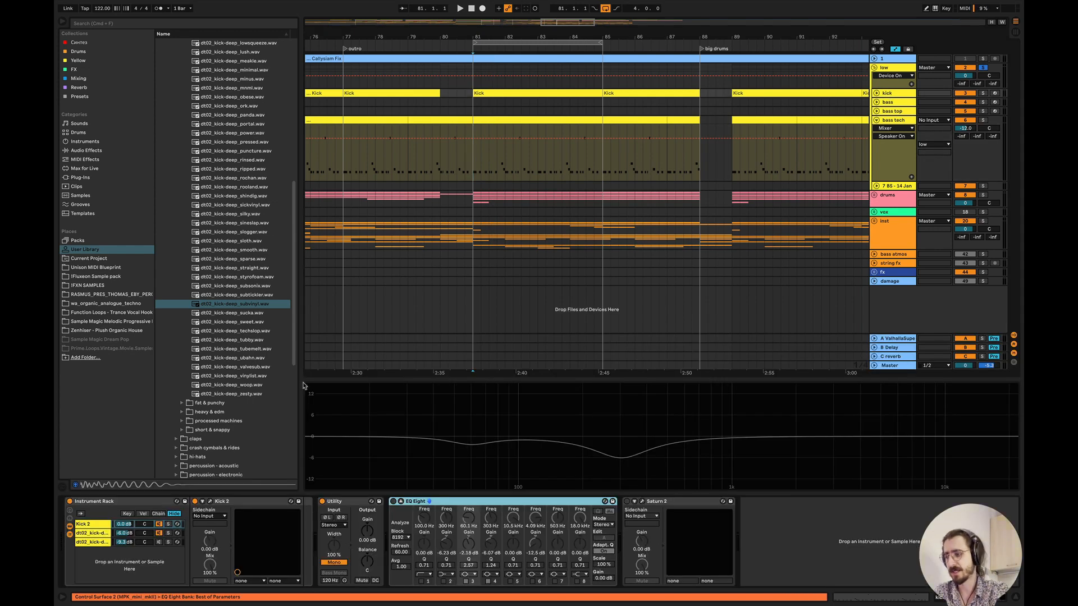
click(157, 531)
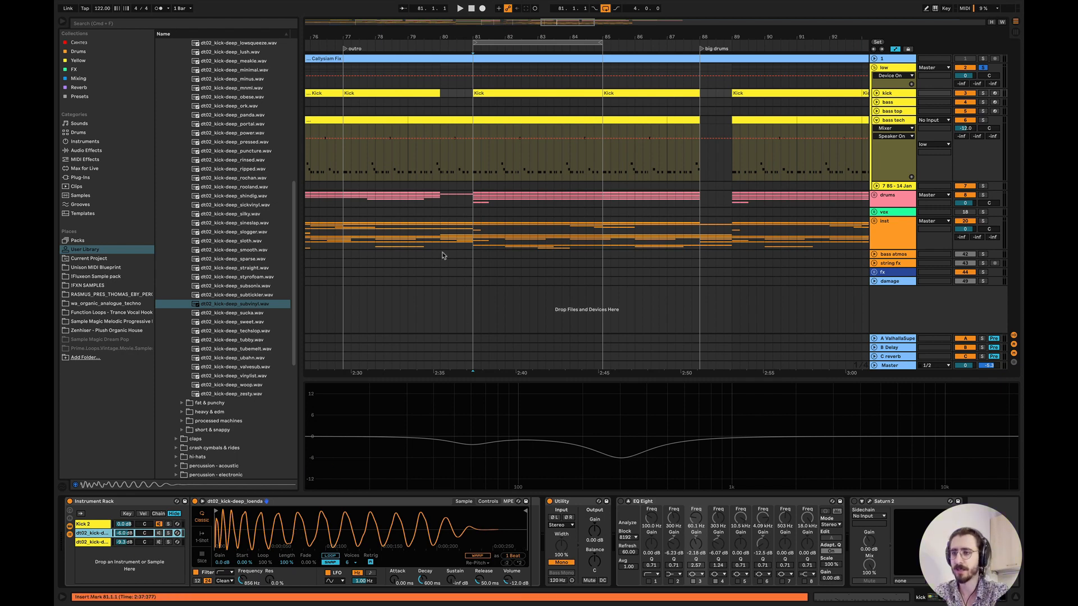
key(space)
scroll(509, 213, up, 2)
key(space)
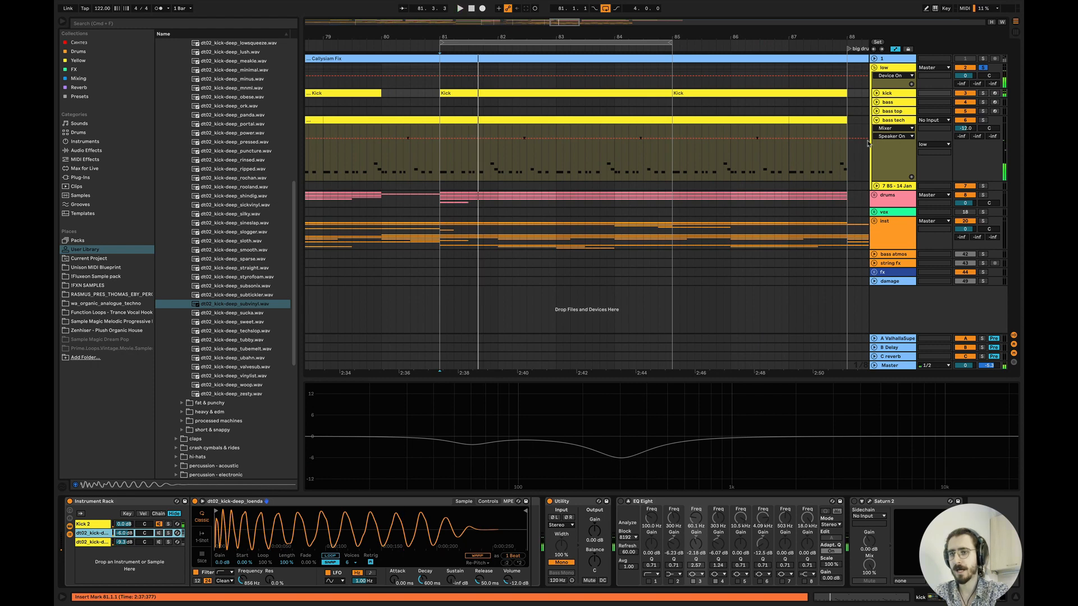
- Deactivate the Wavetable chain in the bass tech rack, select the Diva chain, and start playback
click(889, 122)
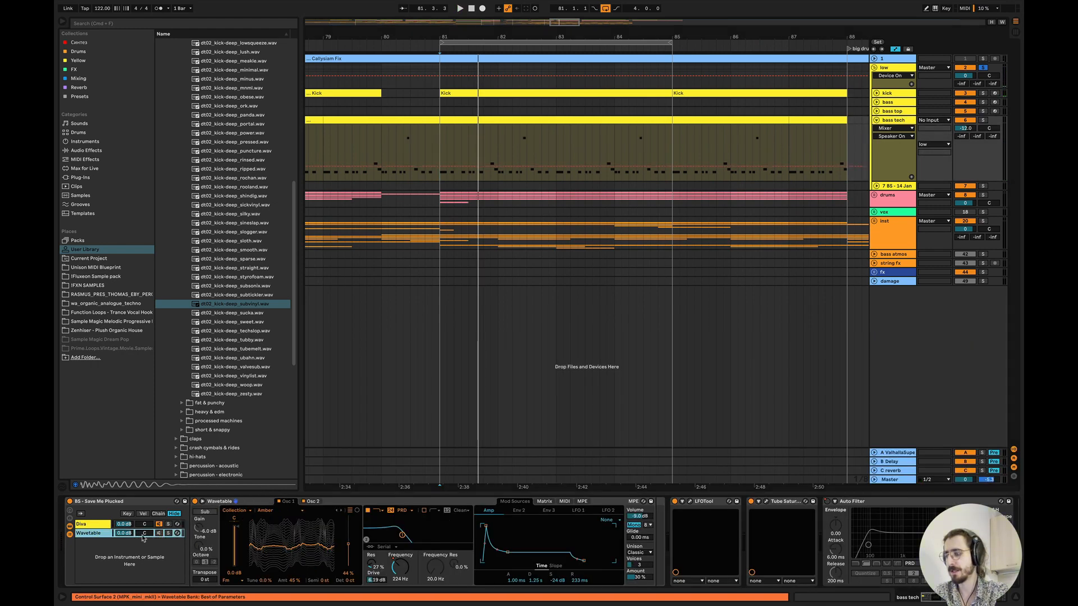
click(93, 523)
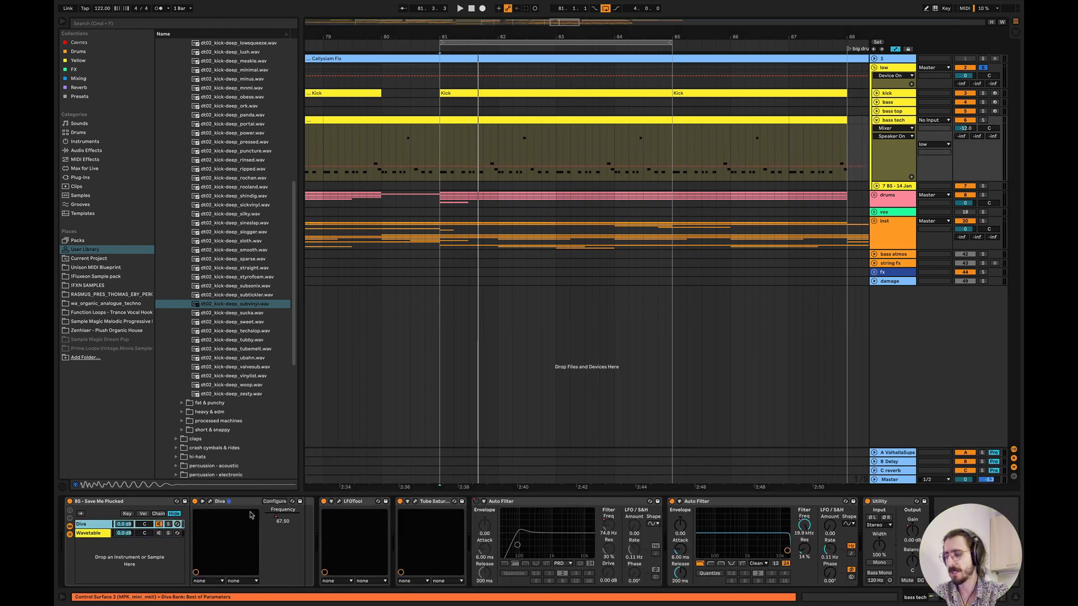
key(space)
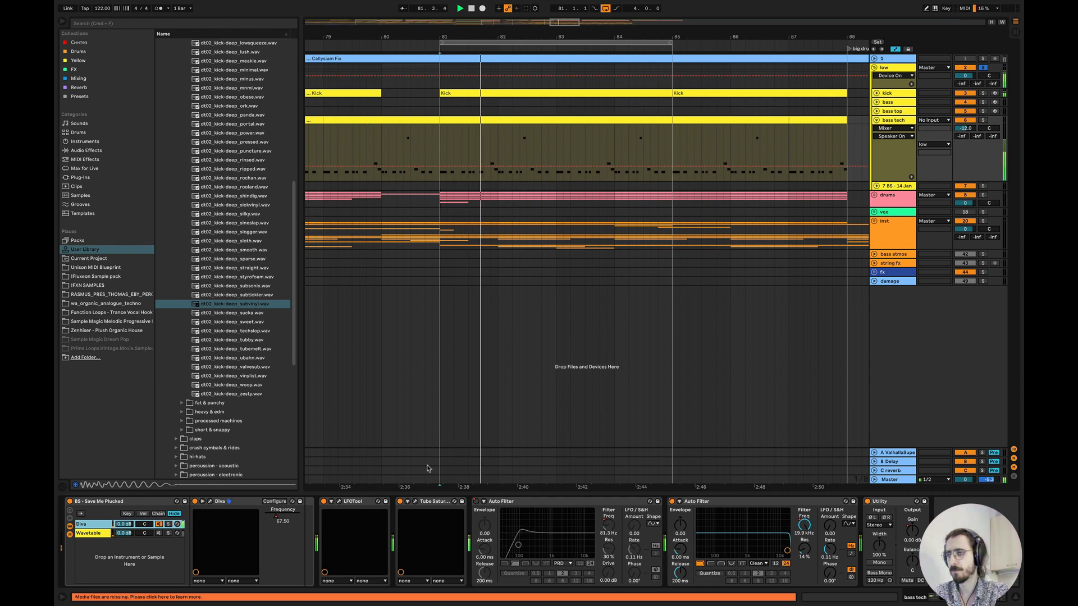
- On the Master track, deactivate Youlean Loudness Meter 2 and activate the low-pass Auto Filter, and play the section through it
click(896, 481)
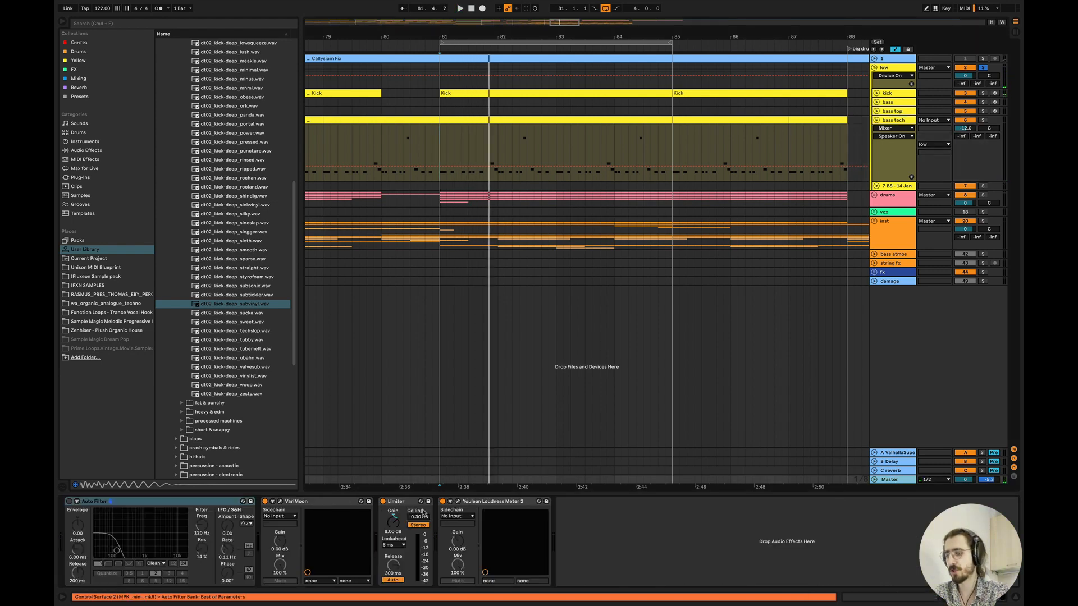
click(443, 502)
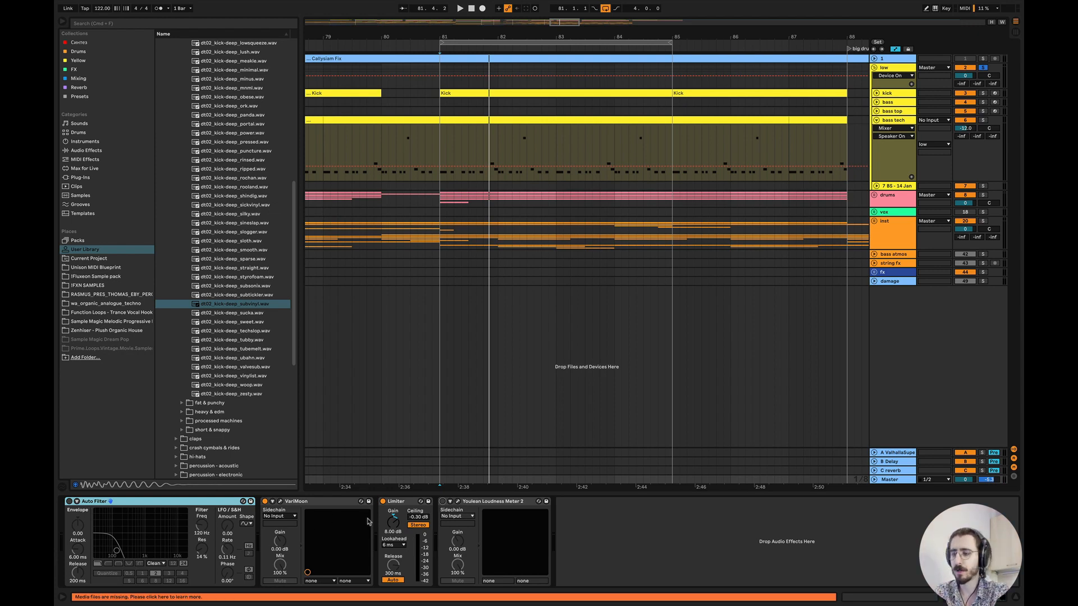
click(69, 501)
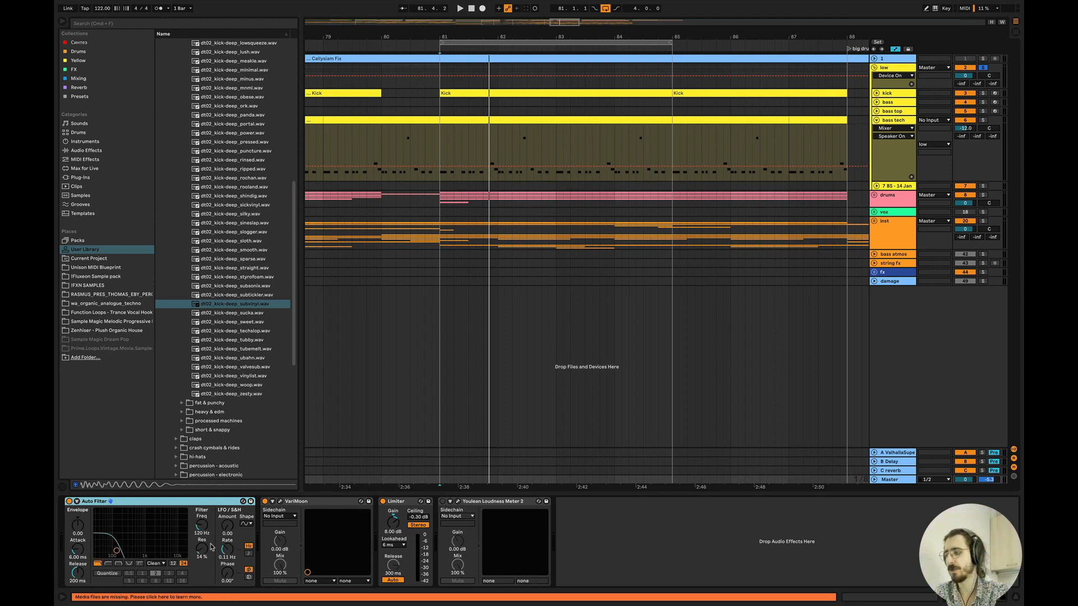
click(202, 526)
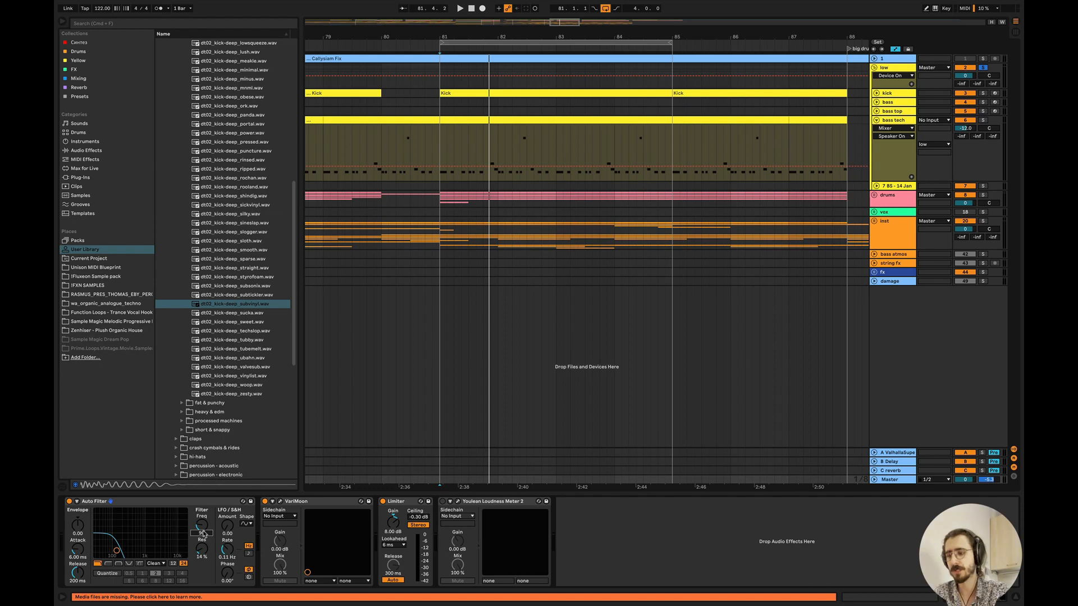
key(space)
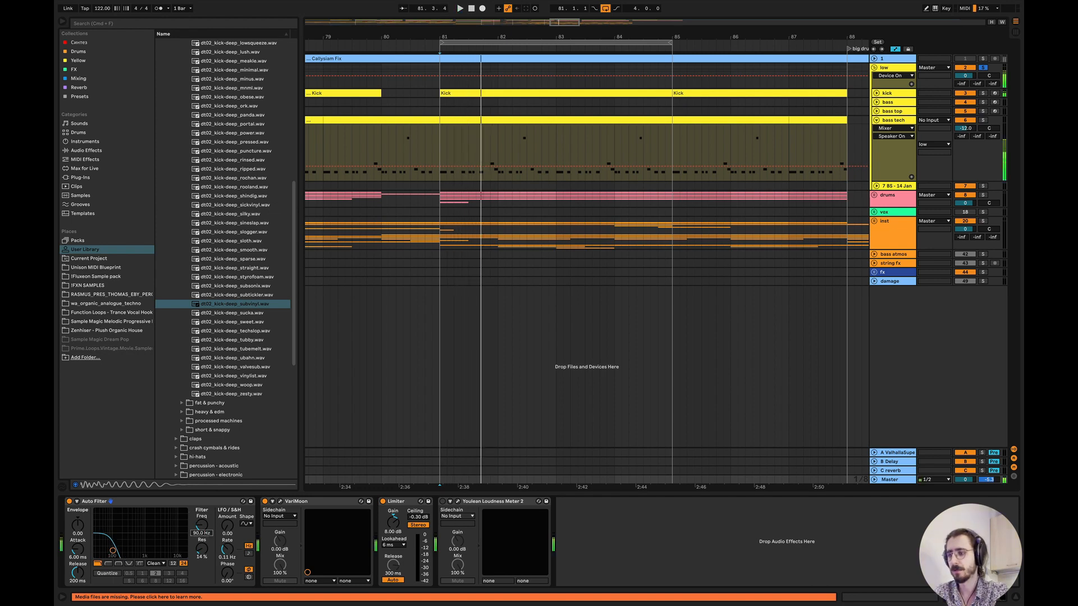
- Set the Master Auto Filter frequency to 120 Hz and play the loop
key(space)
text(120)
key(Return)
key(space)
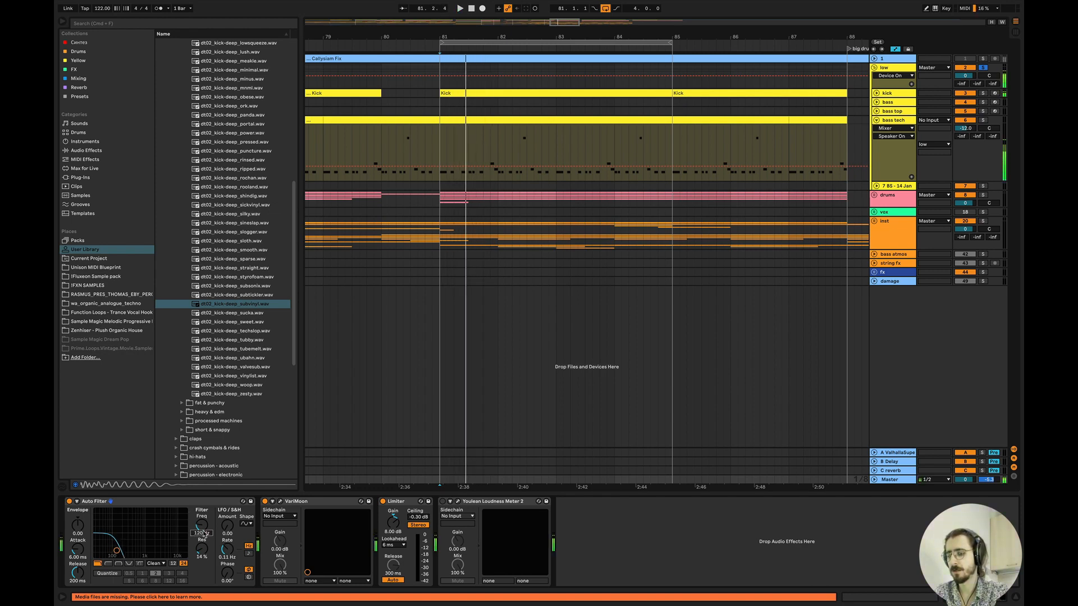
- Set the Master Auto Filter frequency to 60 Hz and replay the loop to judge the sub range
text(60)
key(Return)
key(space)
key(space)
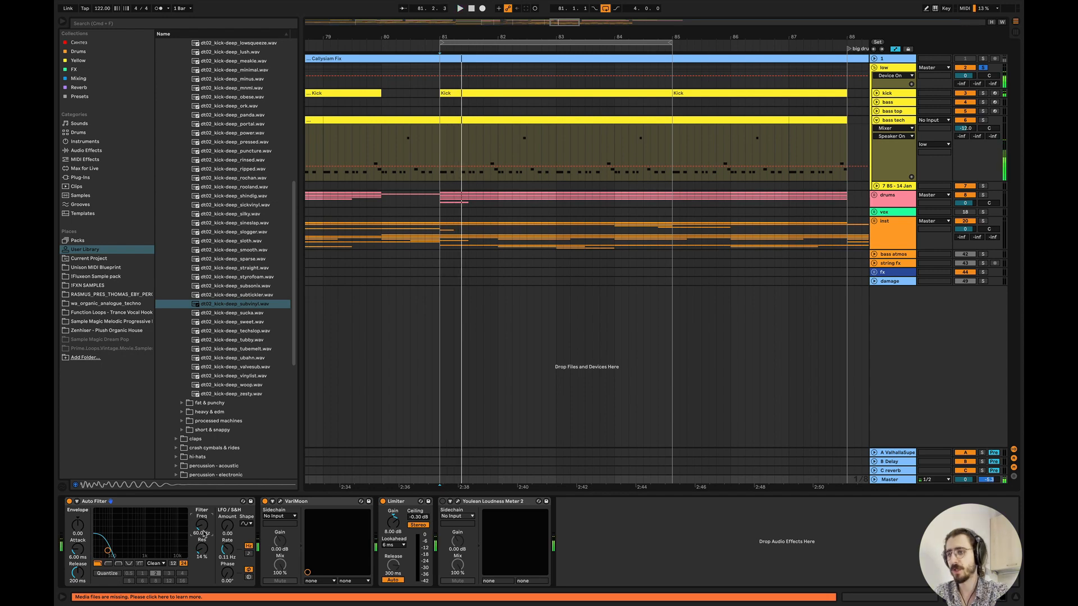
key(space)
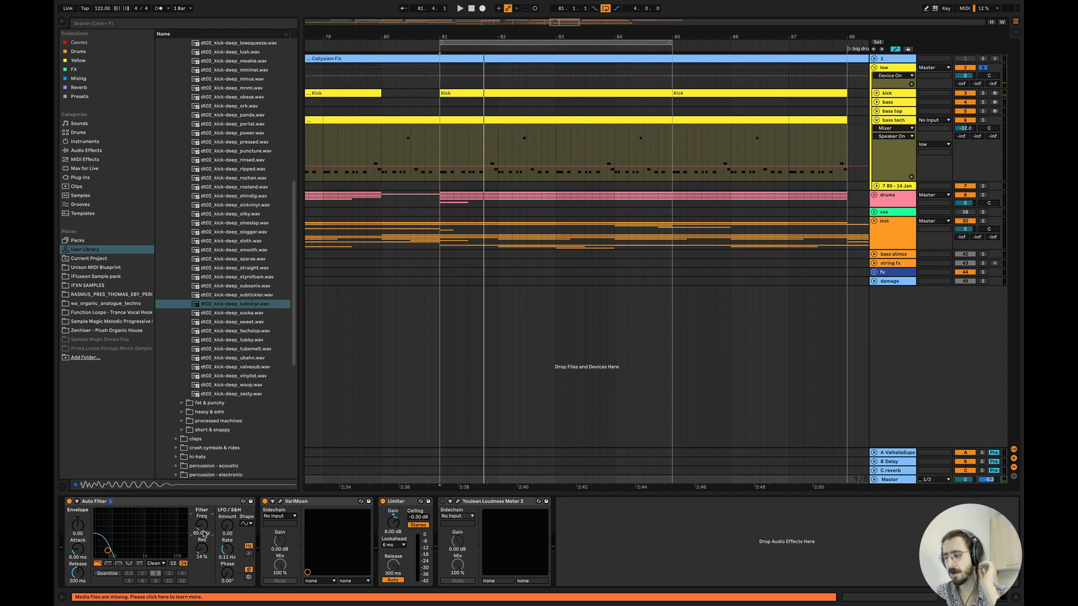
key(space)
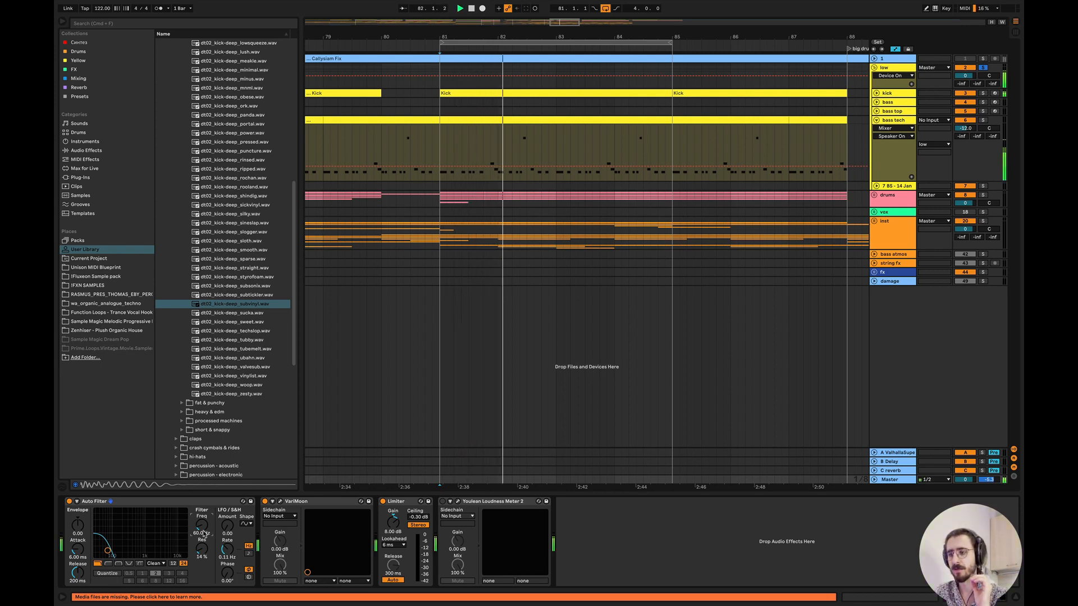
- Stop playback and return the Master Auto Filter frequency to 120 Hz
key(space)
text(120)
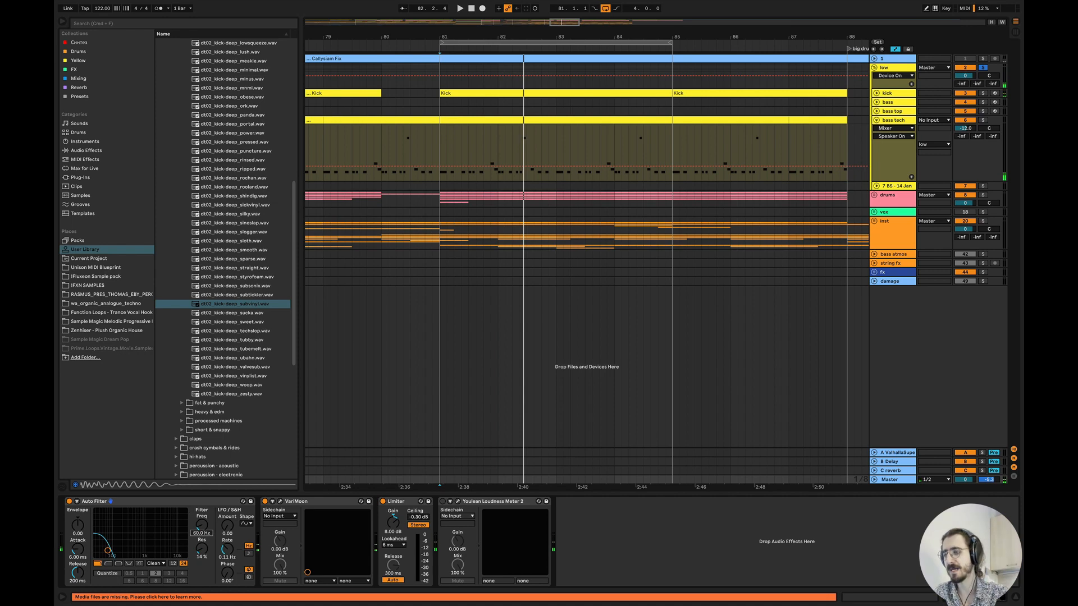
key(Return)
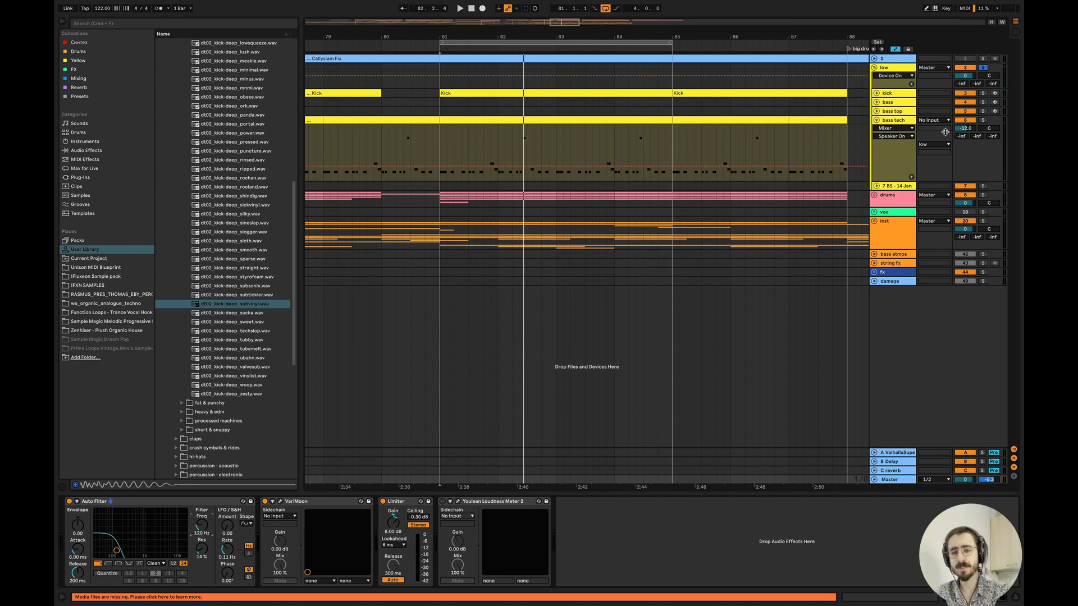
- Reactivate the second chain in the kick track's Instrument Rack and play the section
click(899, 95)
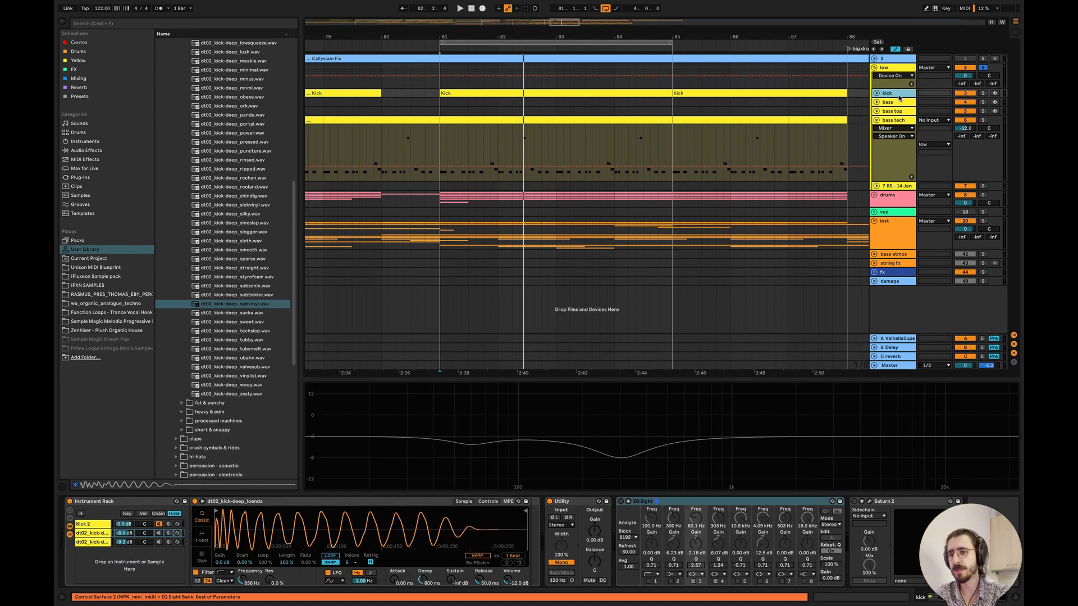
click(891, 365)
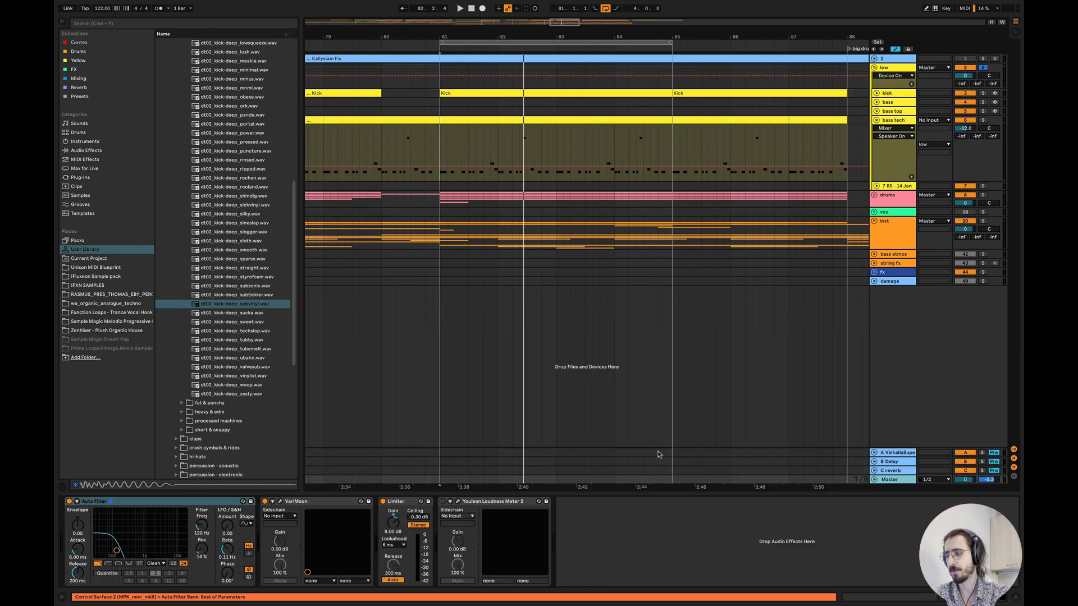
click(884, 94)
click(159, 534)
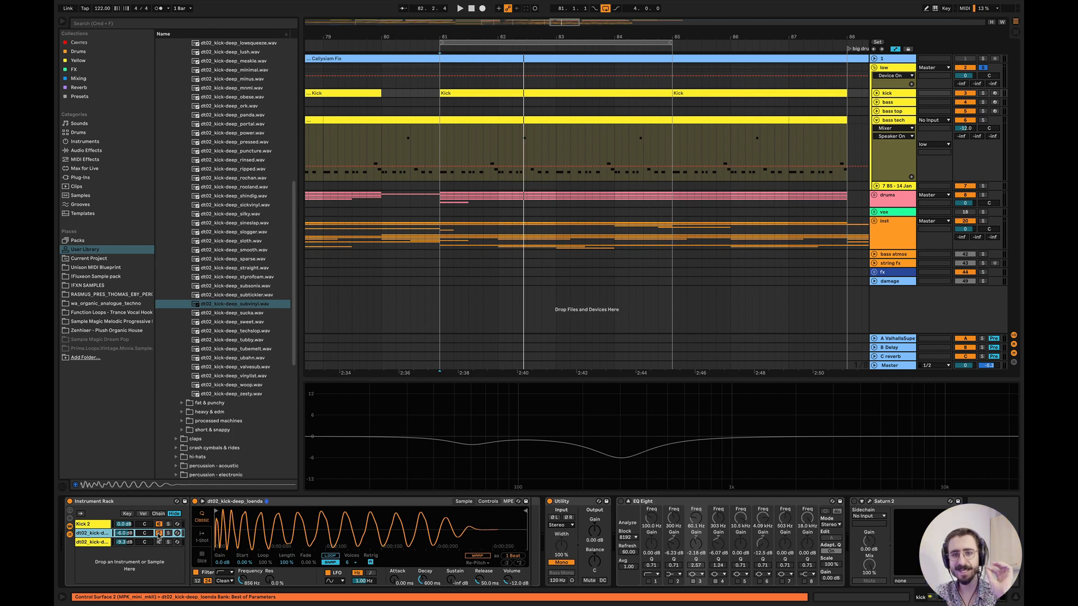
key(space)
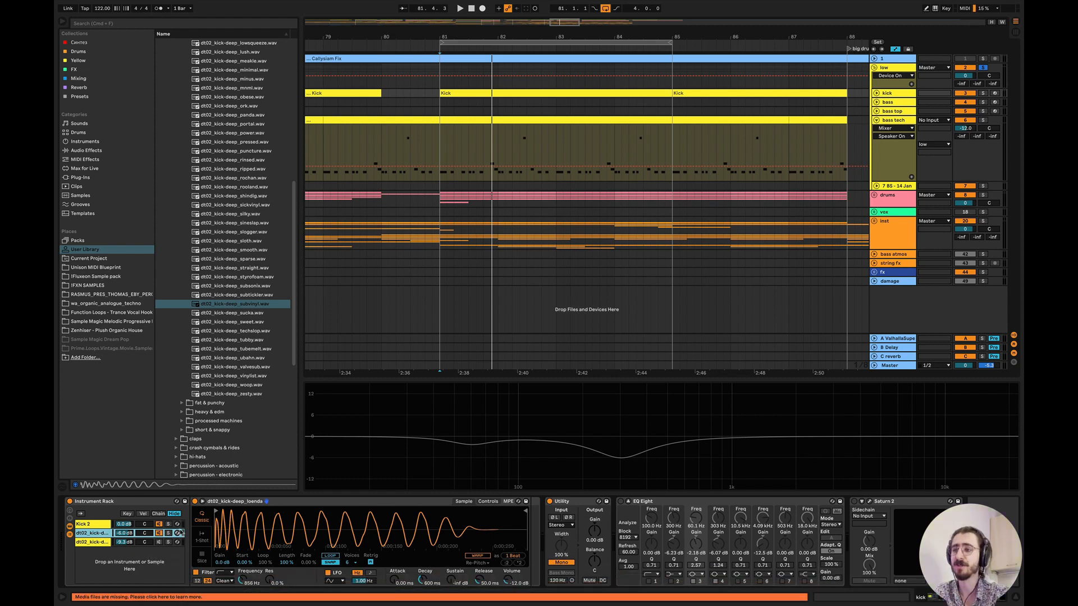
- Select the Kick 2 chain in the kick track's rack and open the Kick 2 plugin window
click(911, 128)
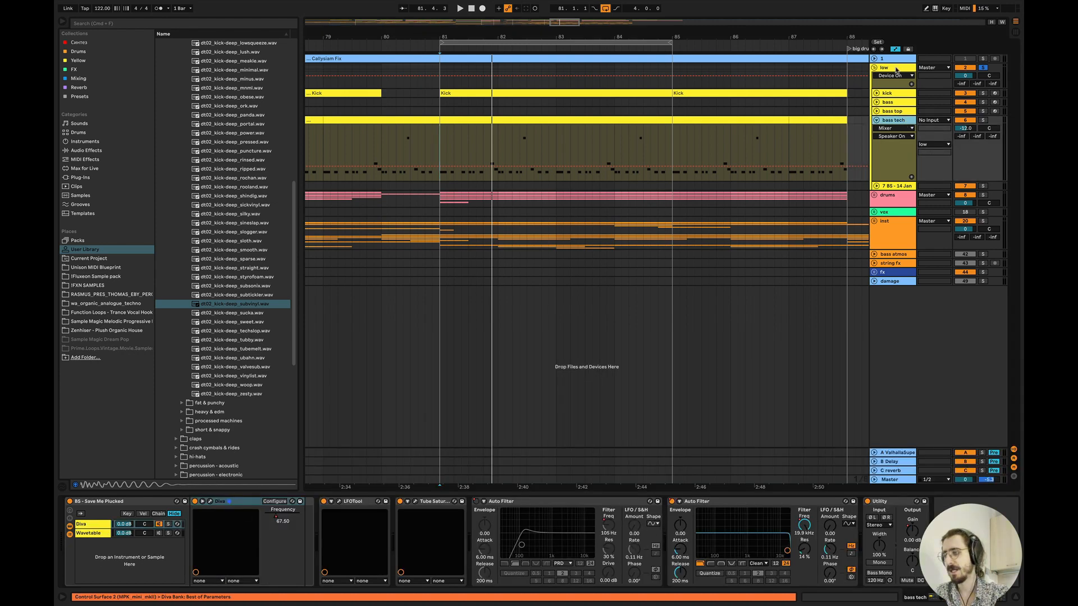
click(893, 95)
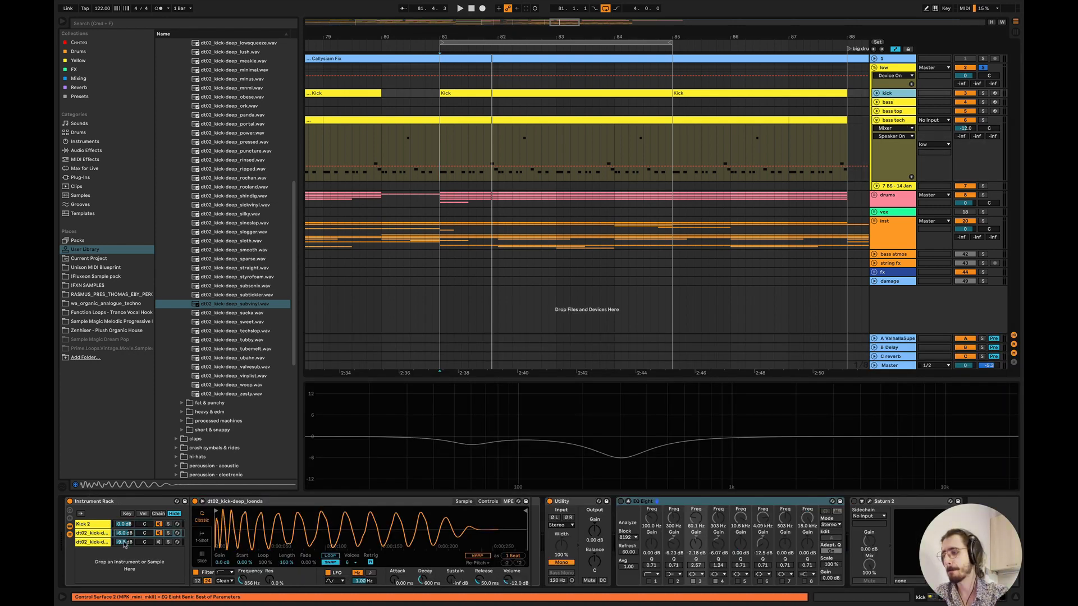
click(136, 525)
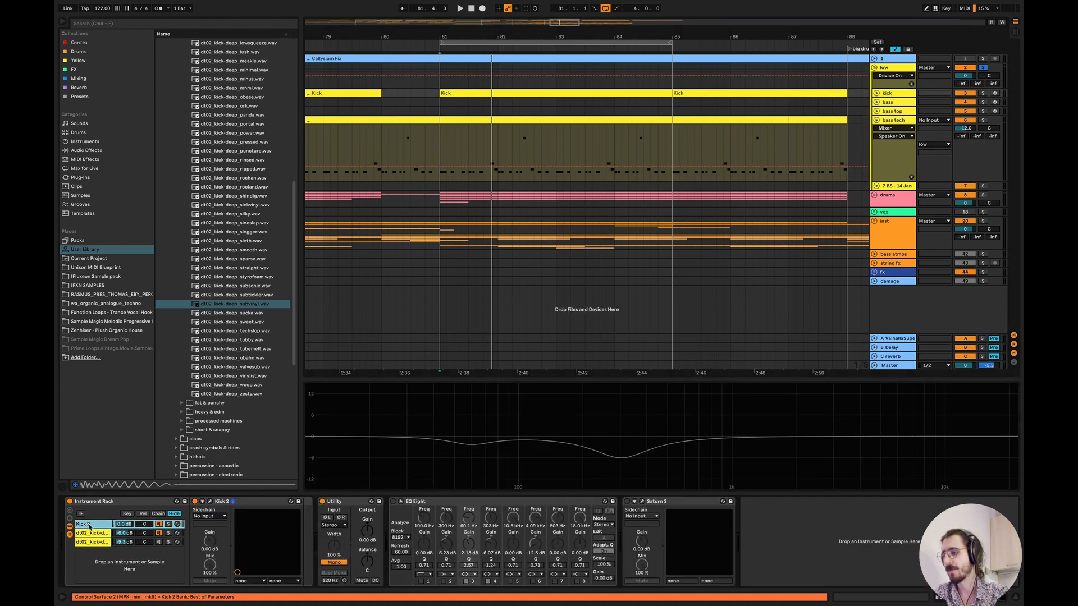
click(210, 502)
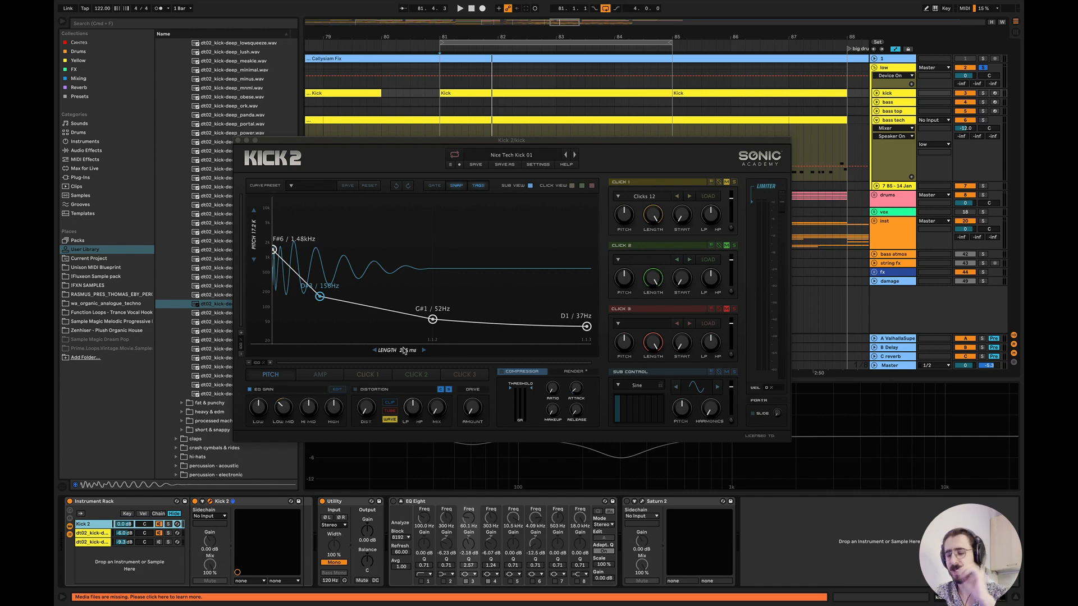
- Lengthen the Kick 2 sound to 489 ms and on to 581 ms, auditioning each length in the loop
drag(403, 348, 403, 316)
key(space)
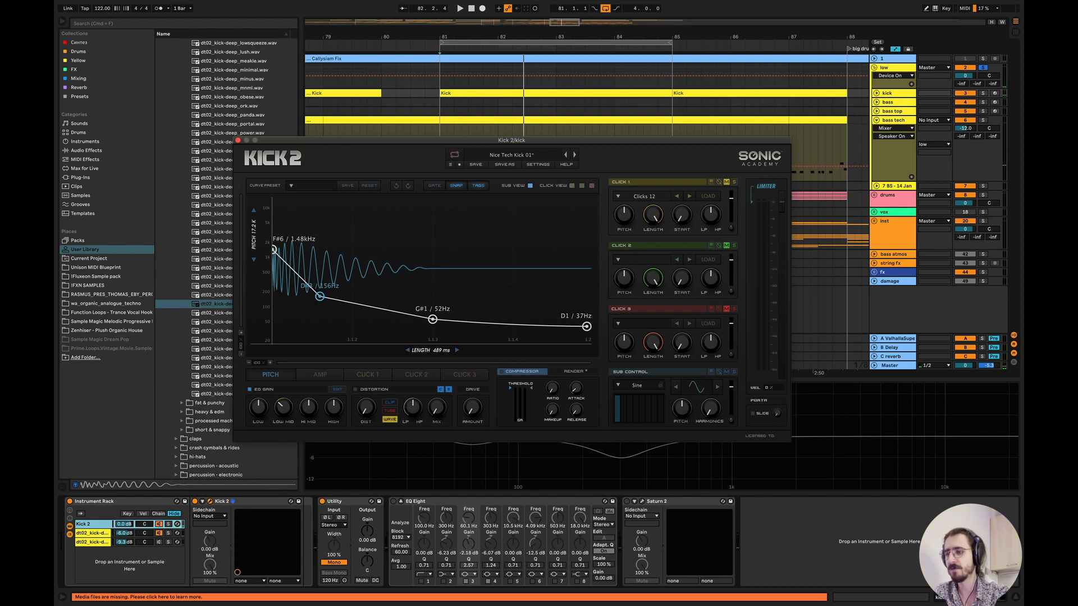
drag(436, 353, 436, 344)
key(space)
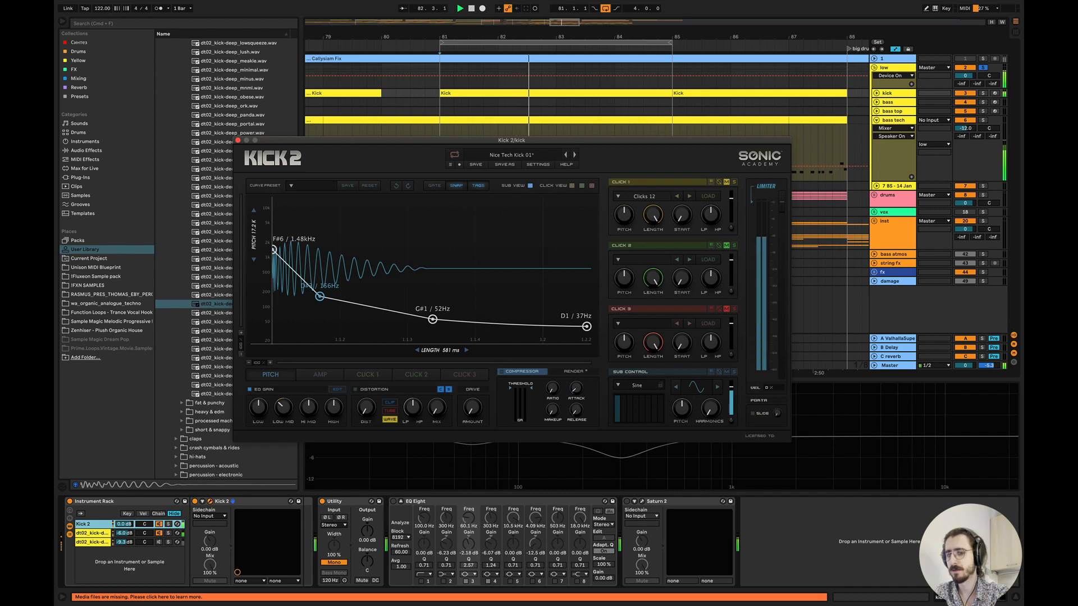
key(space)
- Activate the Auto Filter on the Master track and replay the loop to hear only the low end
click(889, 367)
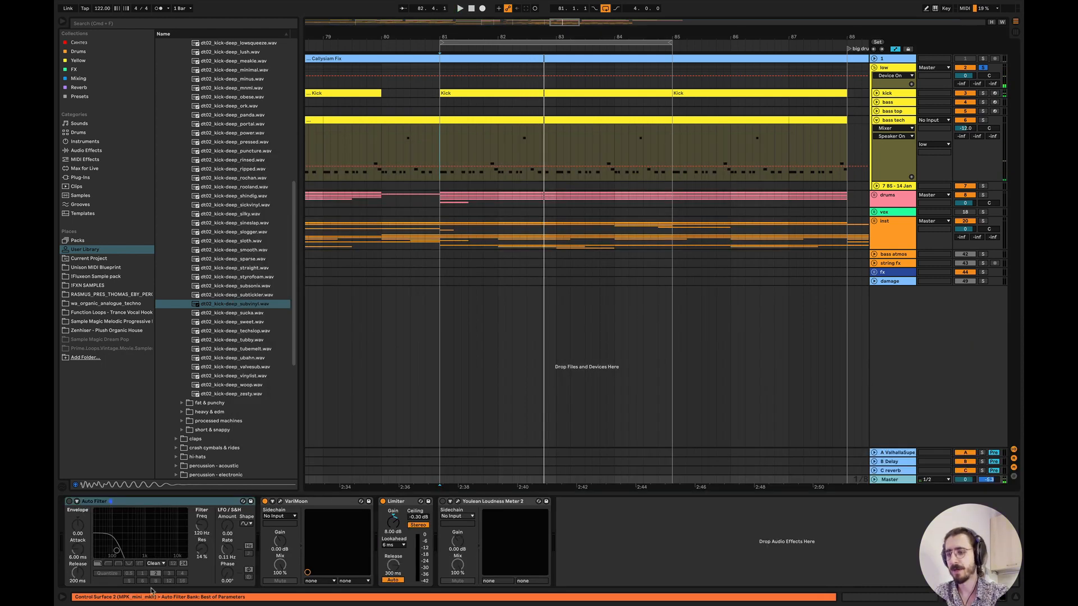
click(70, 502)
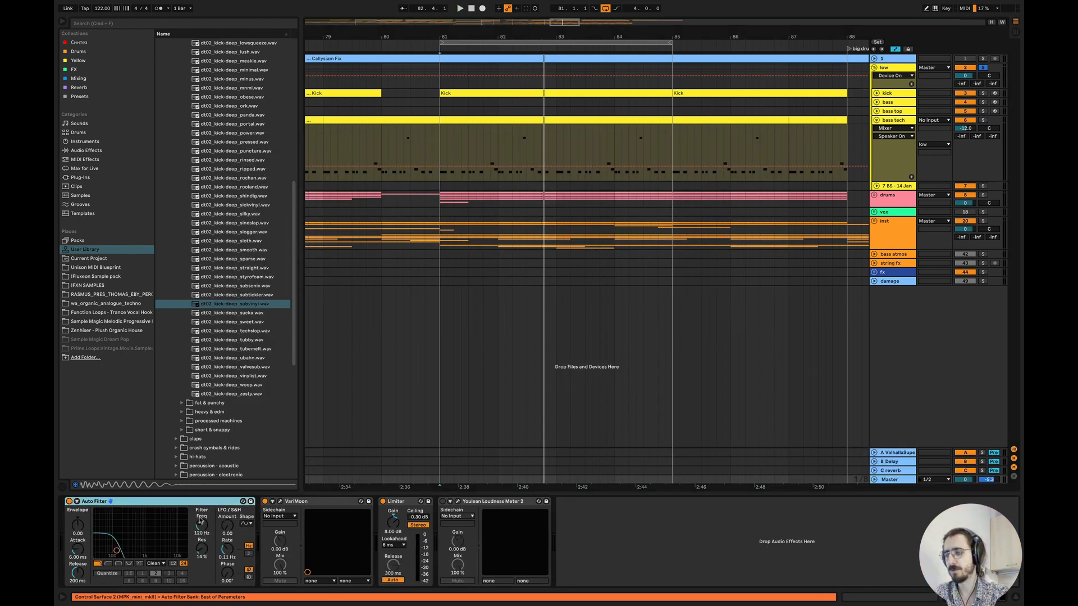
key(space)
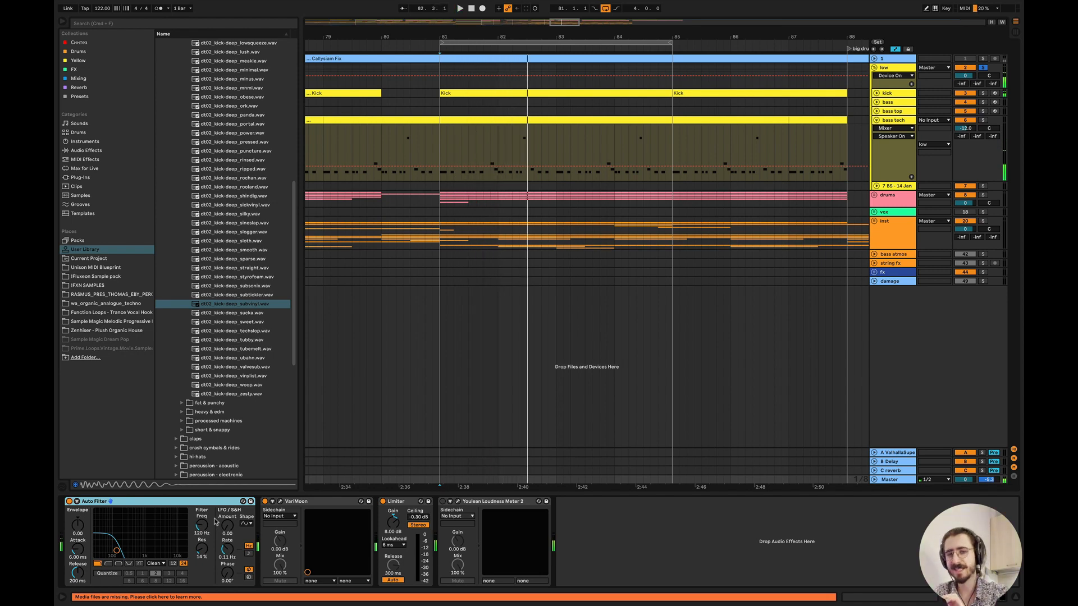
key(space)
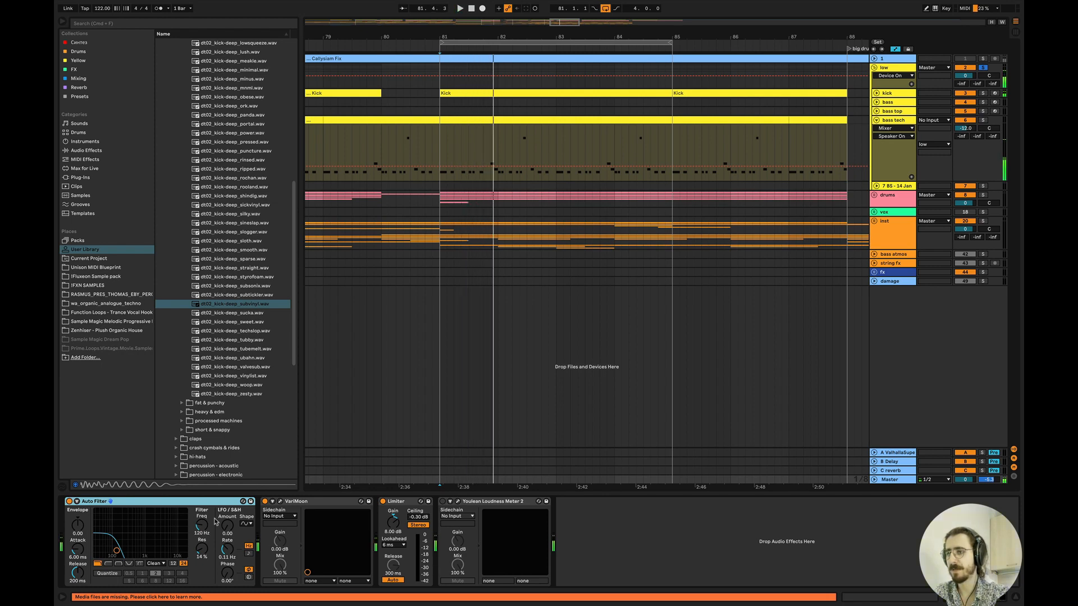
key(space)
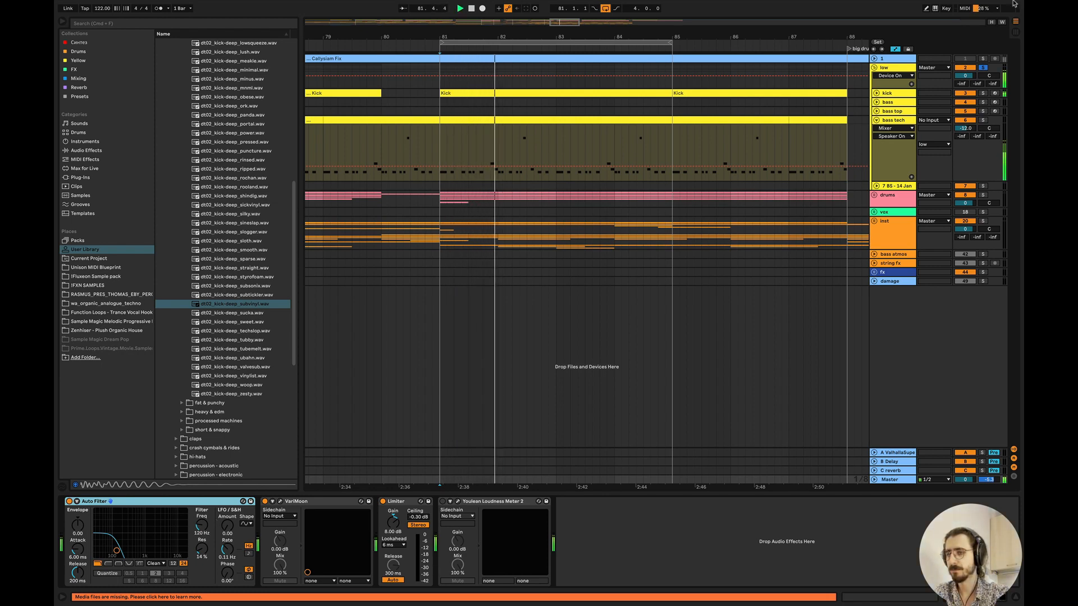
key(space)
- Return to the kick track, shorten the Kick 2 sound to 244 ms, and play the loop
click(893, 93)
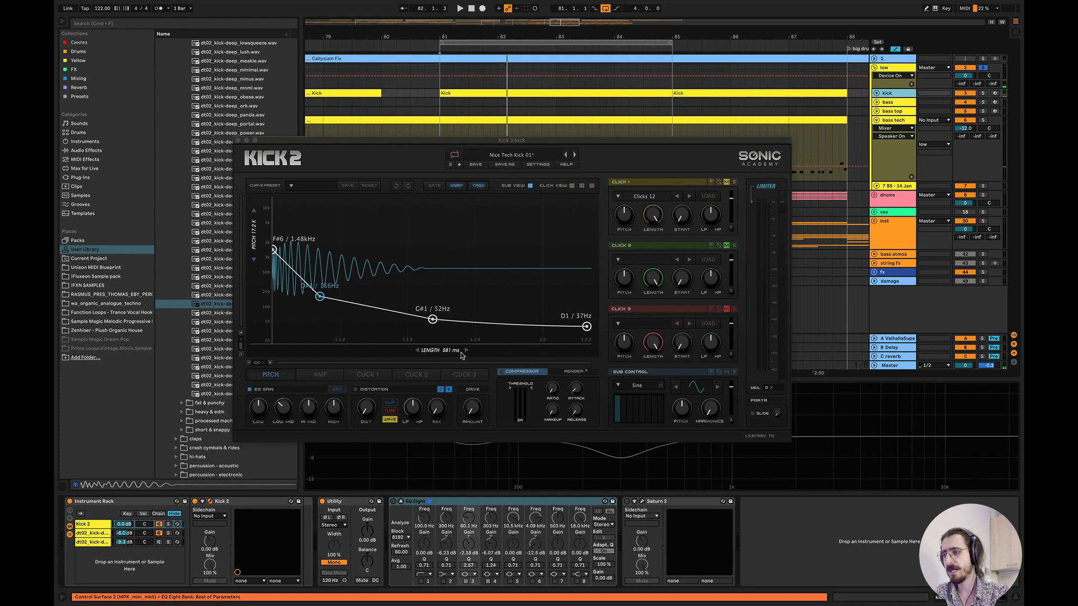
drag(441, 351, 441, 389)
key(space)
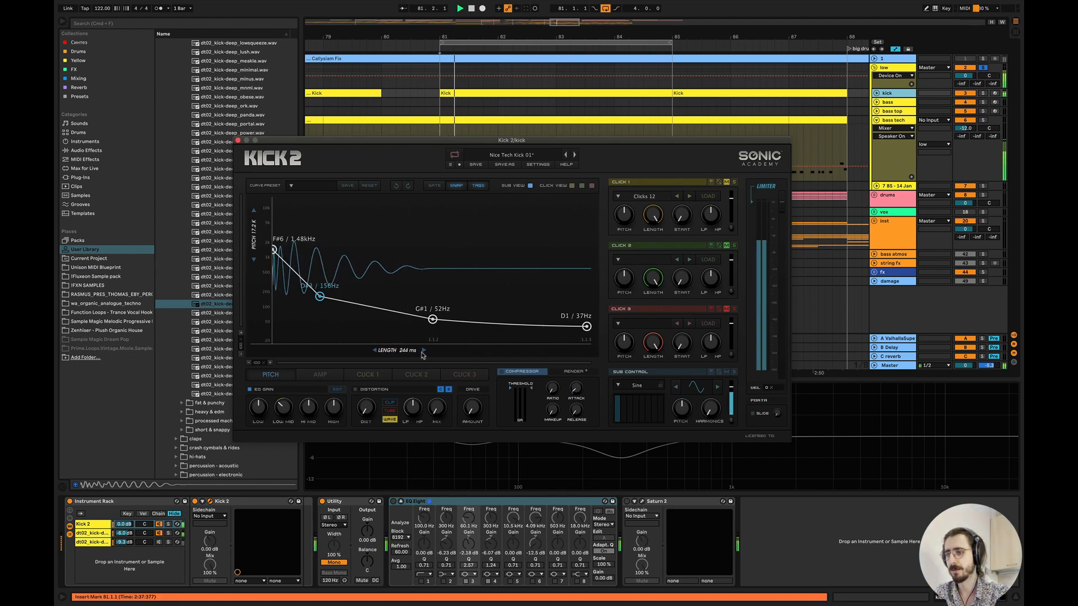
key(space)
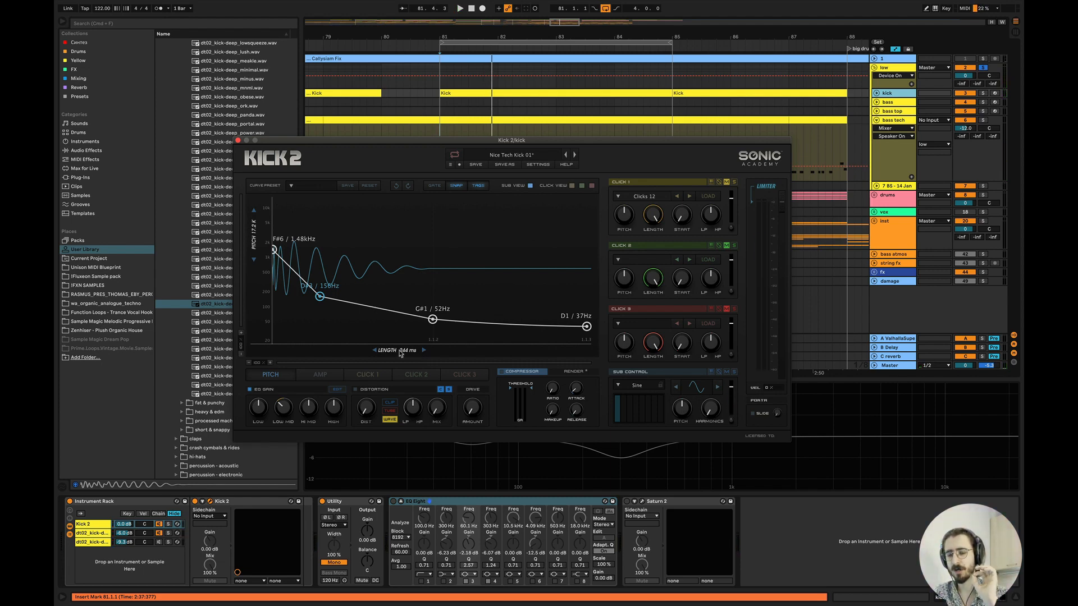
- Set the Kick 2 length to 270 ms, audition it in the loop, and close the plugin window
key(space)
key(space)
mouse_move(400, 352)
mouse_down()
mouse_move(400, 335)
mouse_move(400, 345)
mouse_up()
key(space)
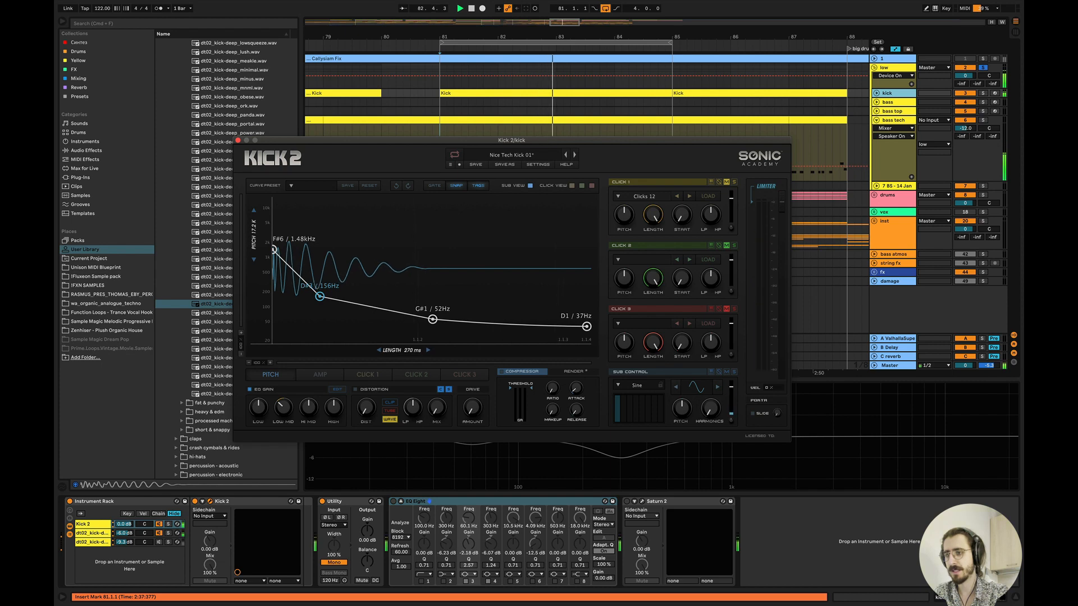
key(space)
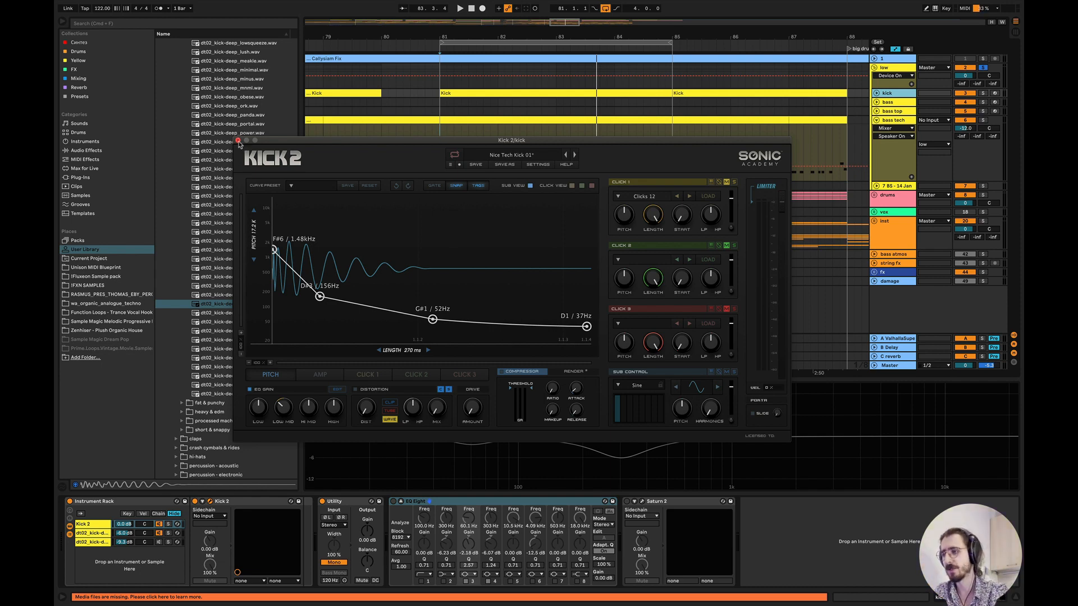
click(238, 141)
key(space)
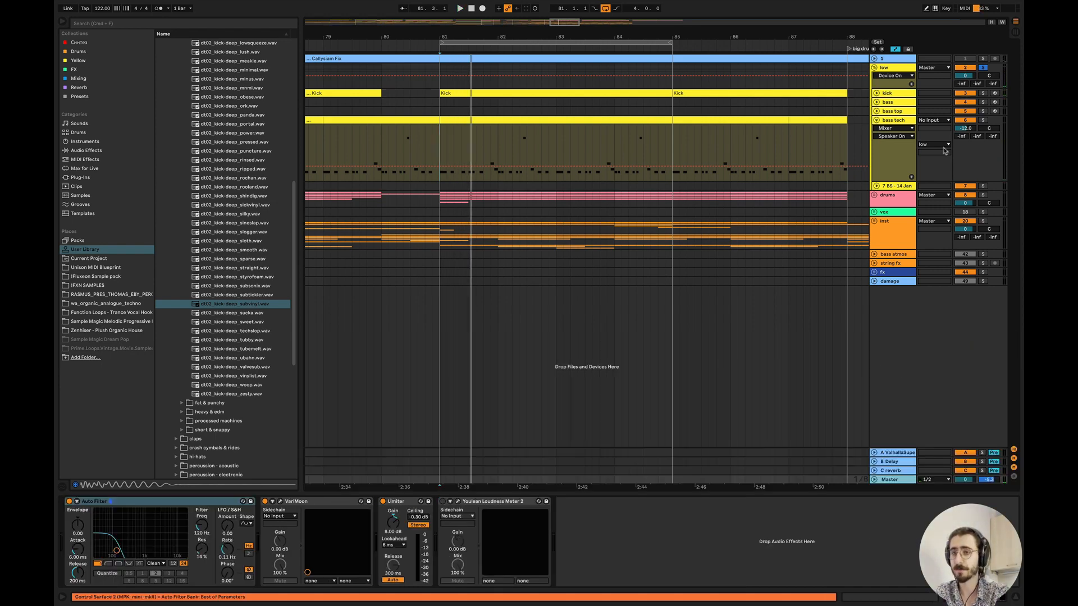
- Open Diva on the bass tech track, set the envelope 1 decay to 25.00, and play the loop
click(898, 120)
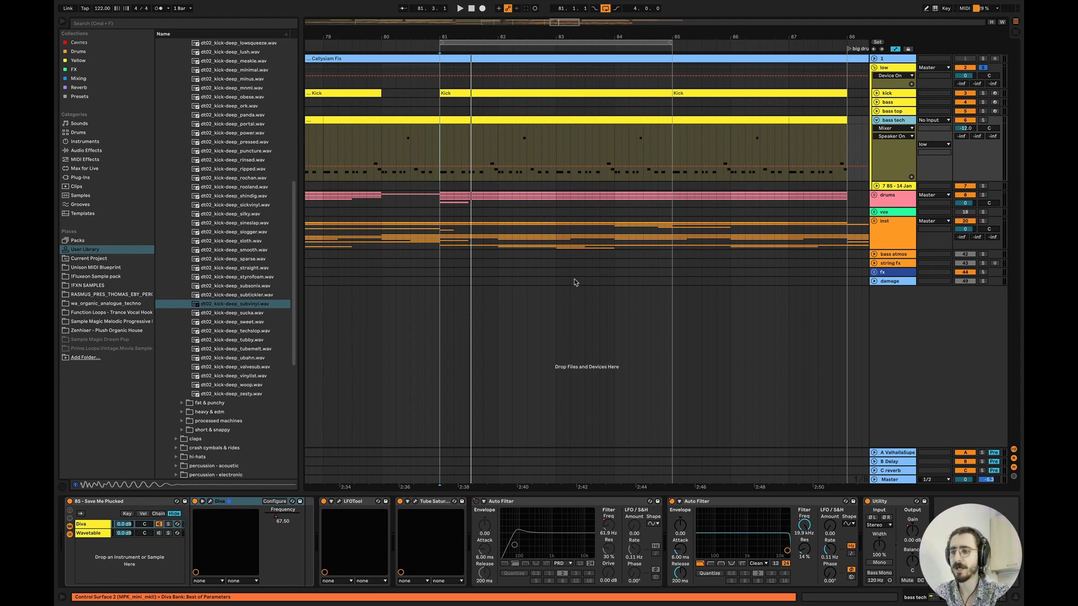
key(super+alt+p)
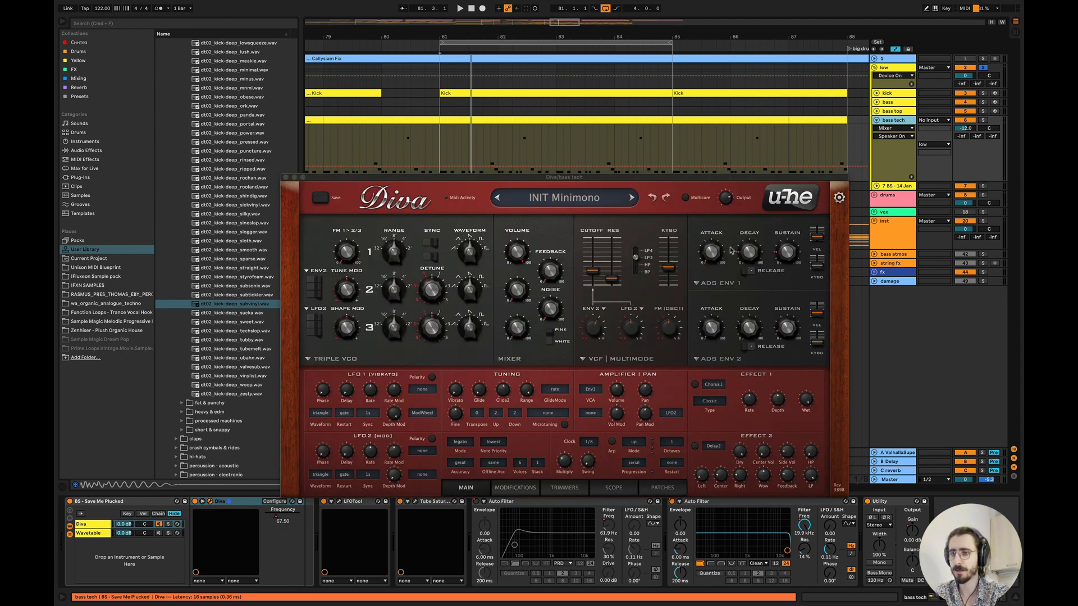
drag(749, 253, 747, 246)
key(space)
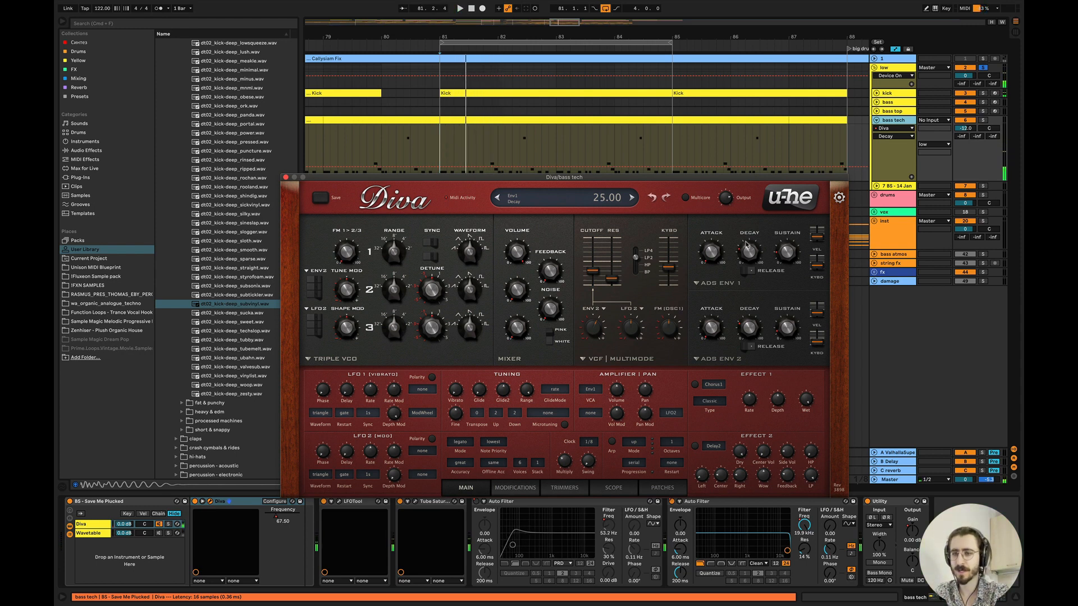
- Close the Diva window, turn off the Auto Filter on the Master track, and play the loop at full range
click(285, 177)
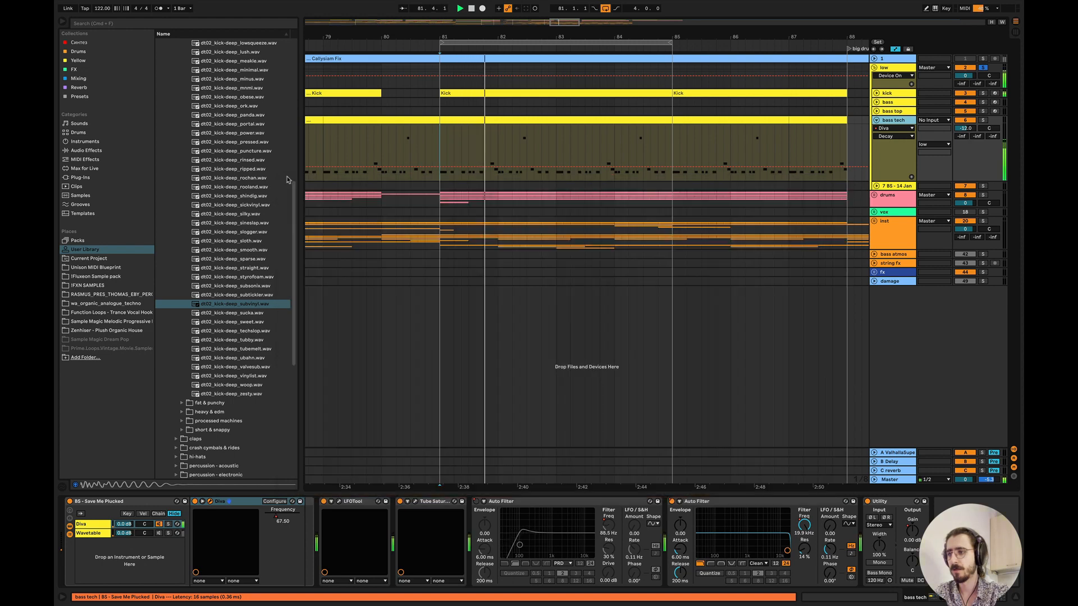
key(space)
click(891, 480)
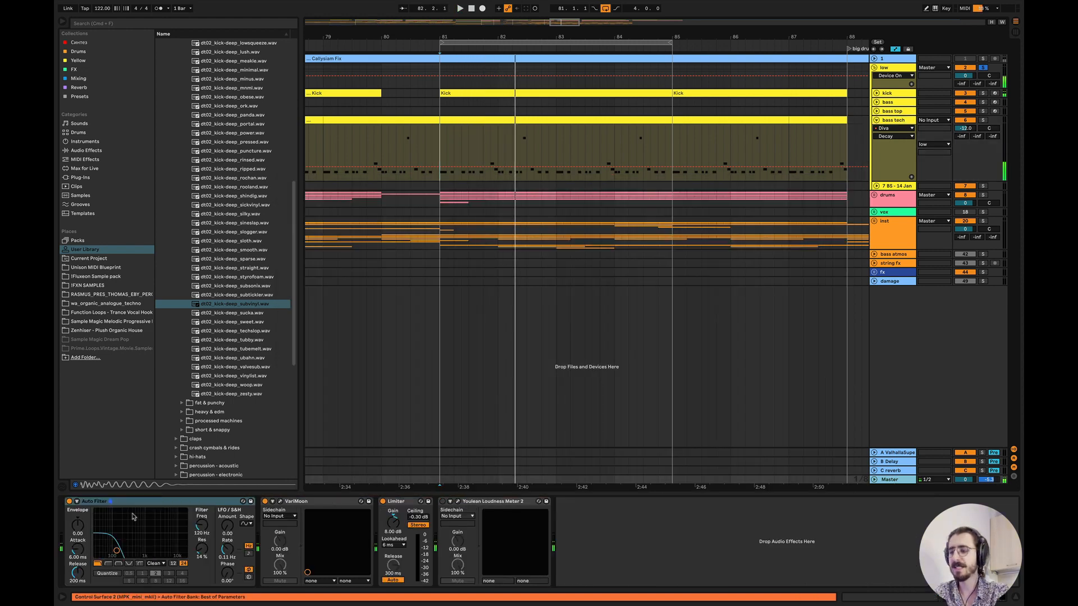
click(70, 510)
key(space)
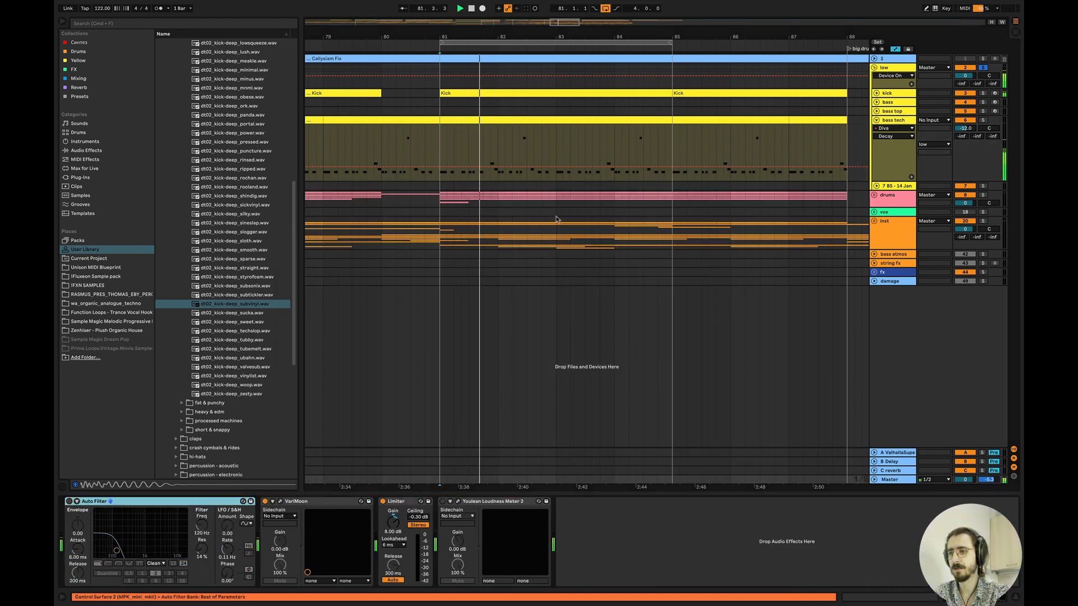
- Reopen Diva on the bass tech track, set the envelope 1 decay to 20.00, and play the loop
click(887, 481)
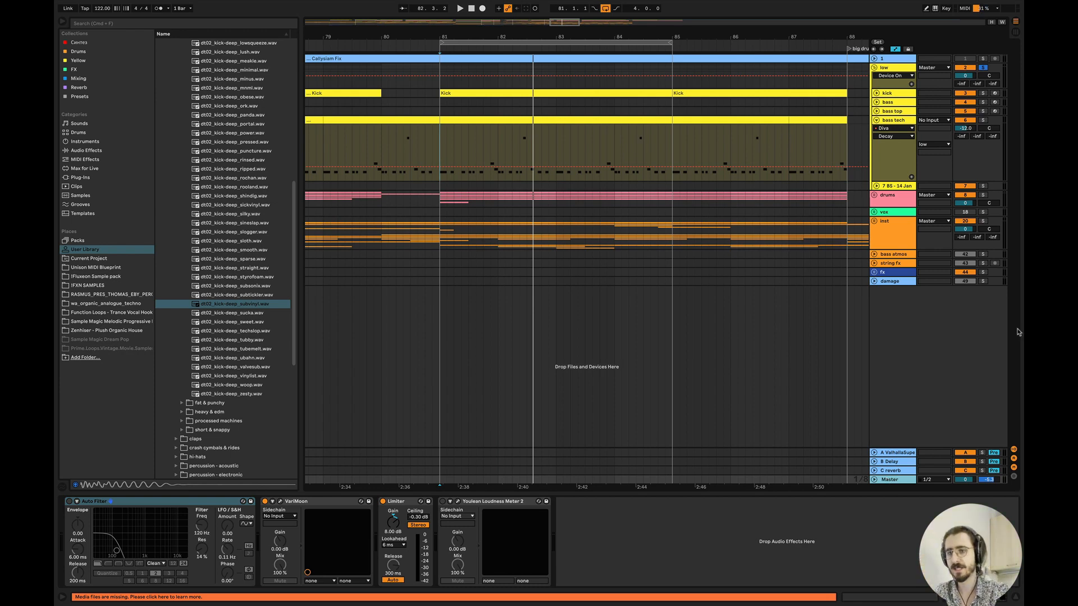
click(904, 121)
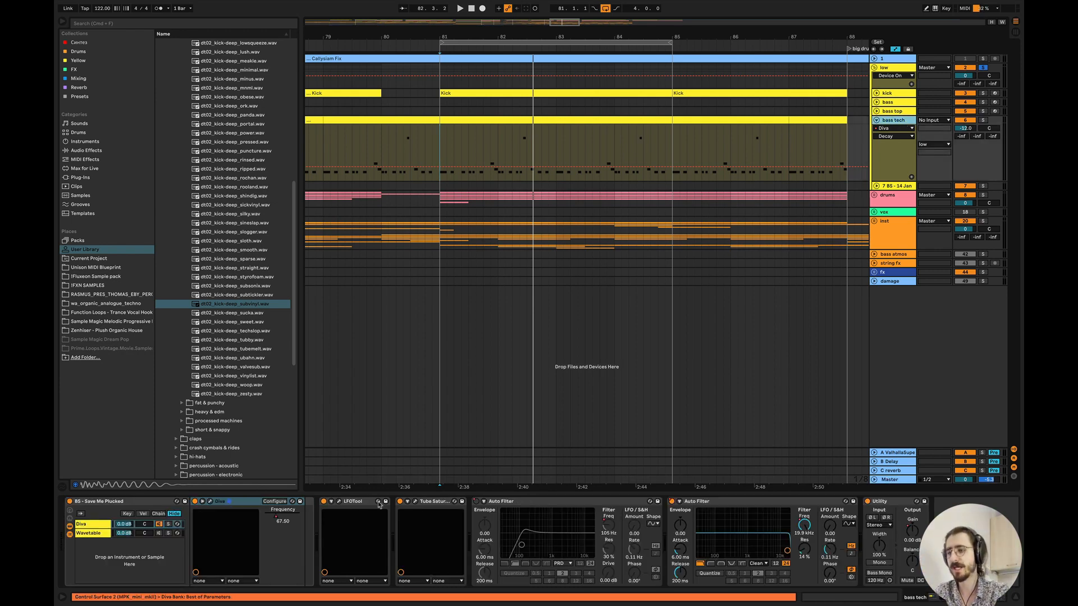
click(210, 501)
drag(761, 258, 758, 259)
key(space)
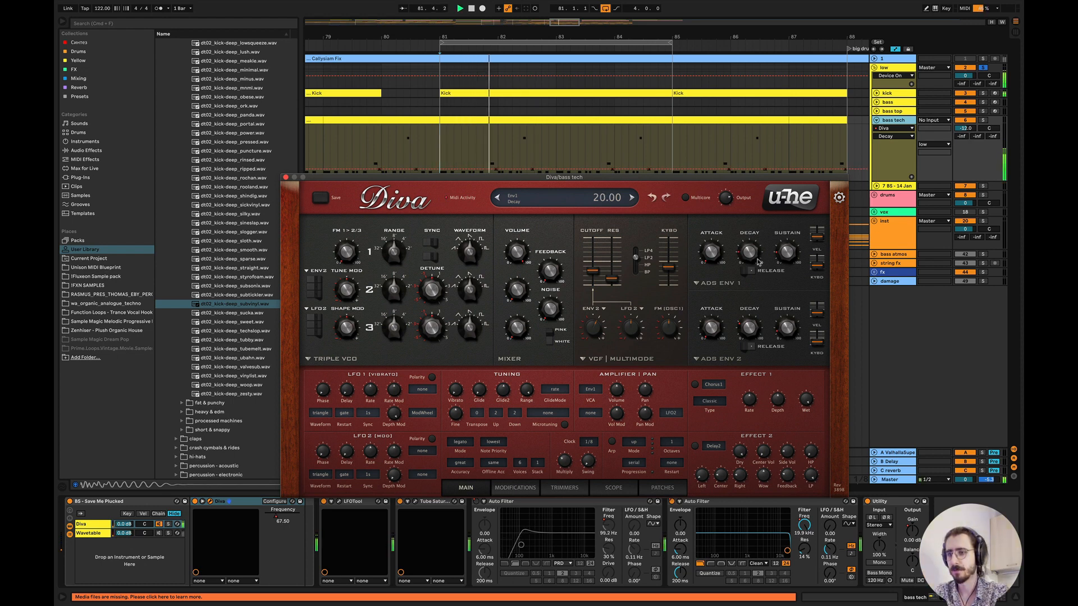
key(space)
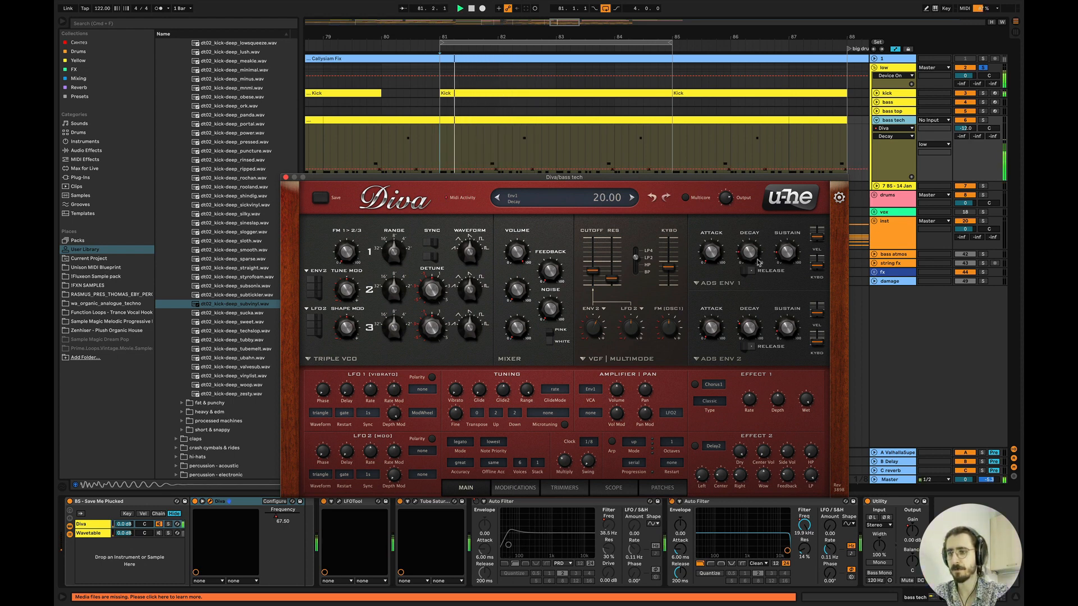
- Set the envelope 1 decay in Diva to 21.50 and audition the loop
key(space)
drag(758, 263, 757, 261)
key(space)
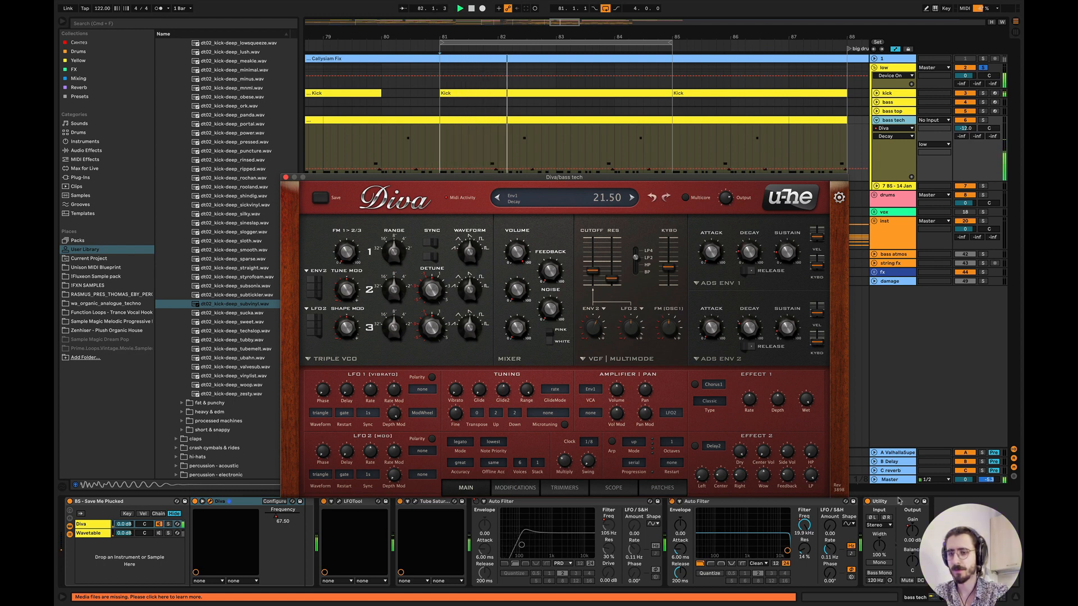
key(space)
- Activate the Auto Filter on the Master track, check the low end in the loop, and bypass the filter again
click(893, 480)
click(69, 502)
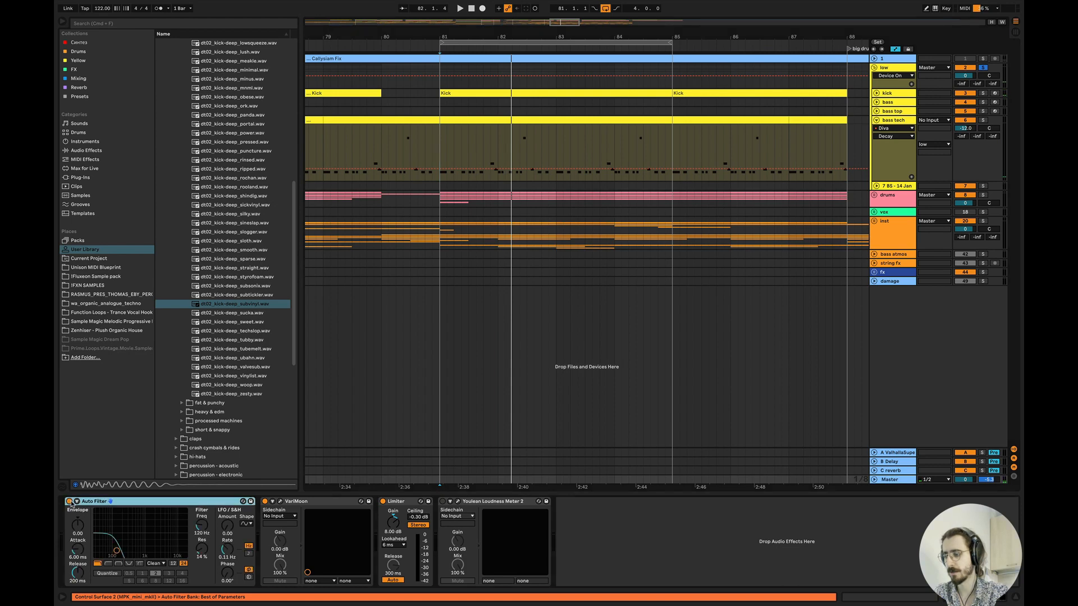
key(space)
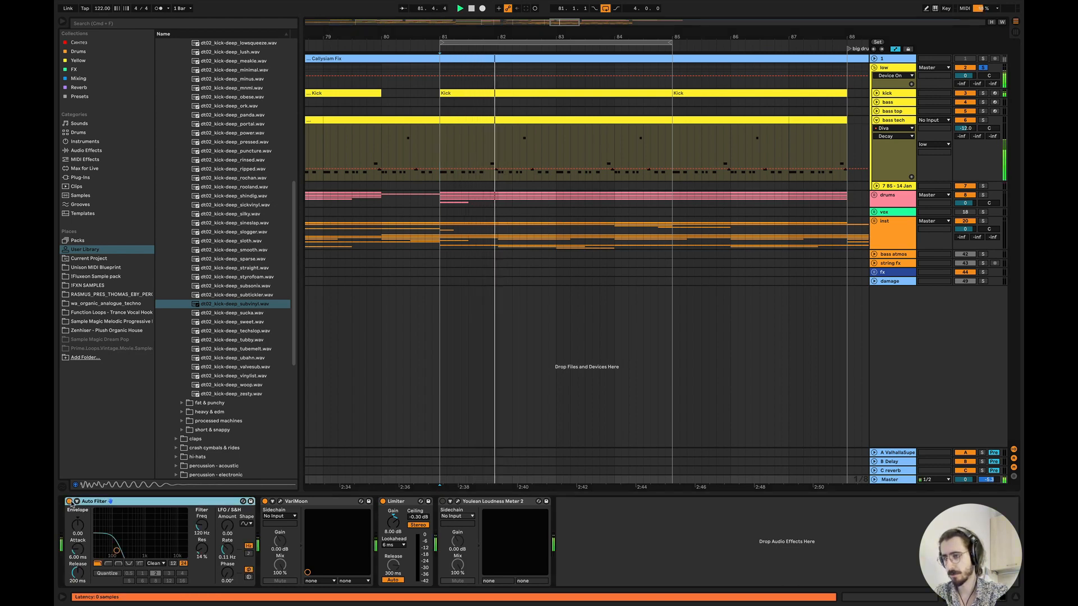
key(space)
key(space)
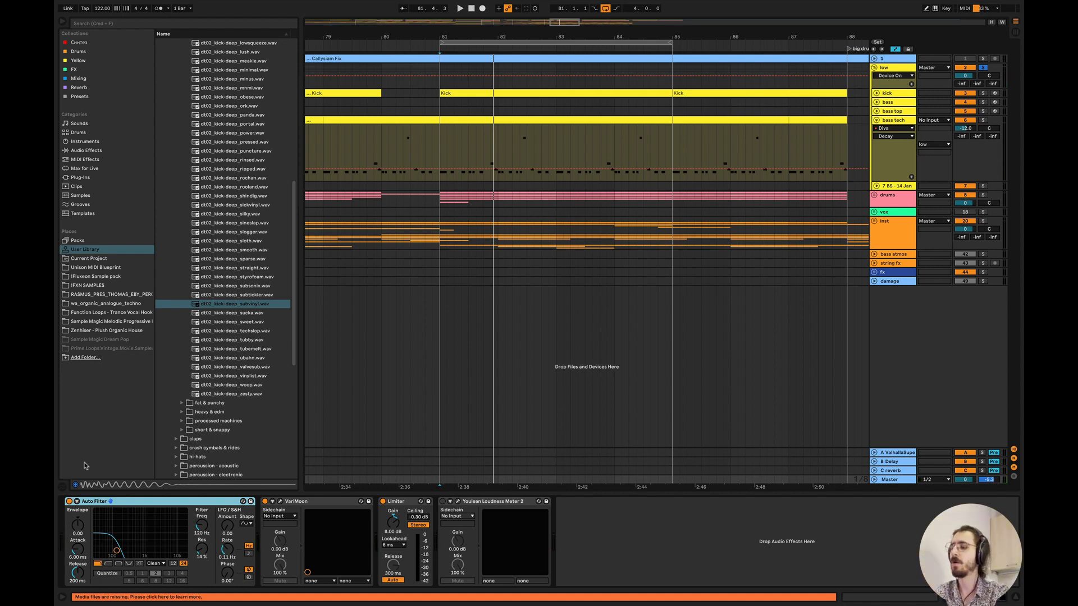
click(70, 501)
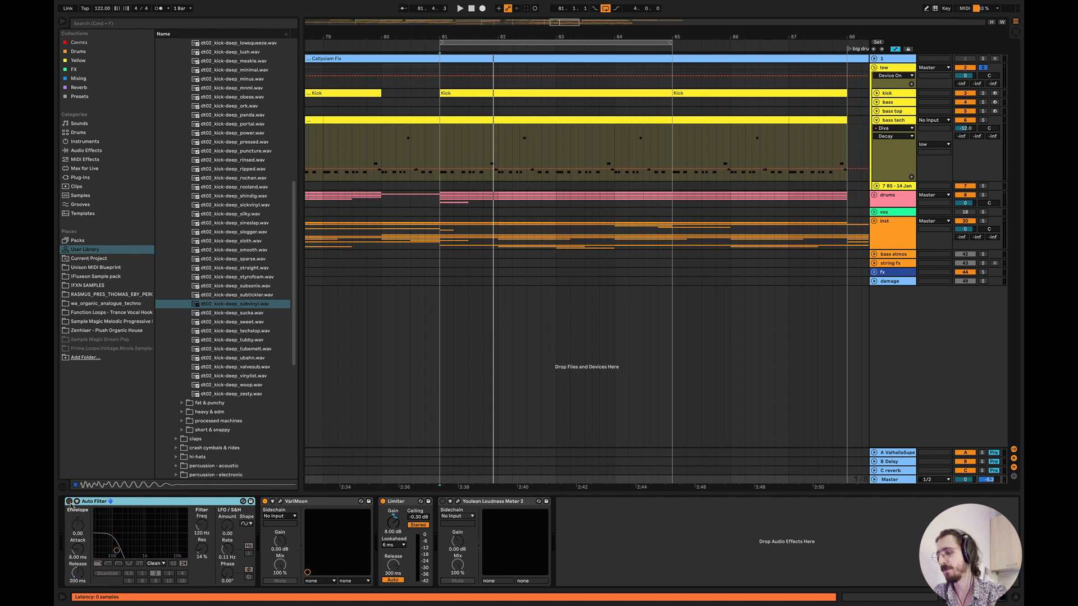
- Bypass LFOTool on the bass tech track and play the loop to hear the bass without ducking
click(894, 120)
click(285, 177)
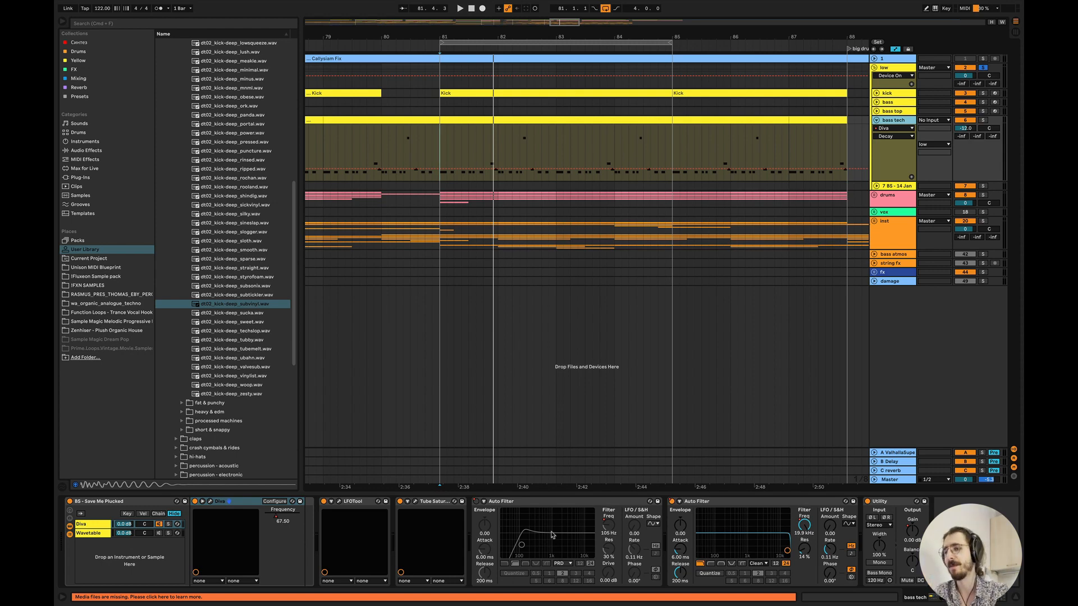
click(322, 503)
click(904, 481)
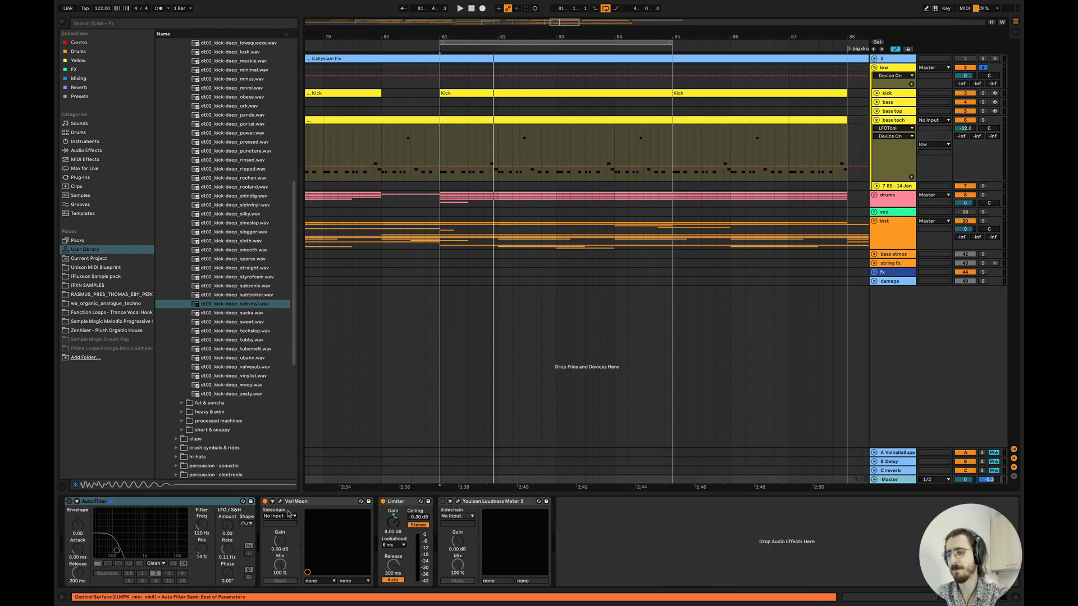
key(space)
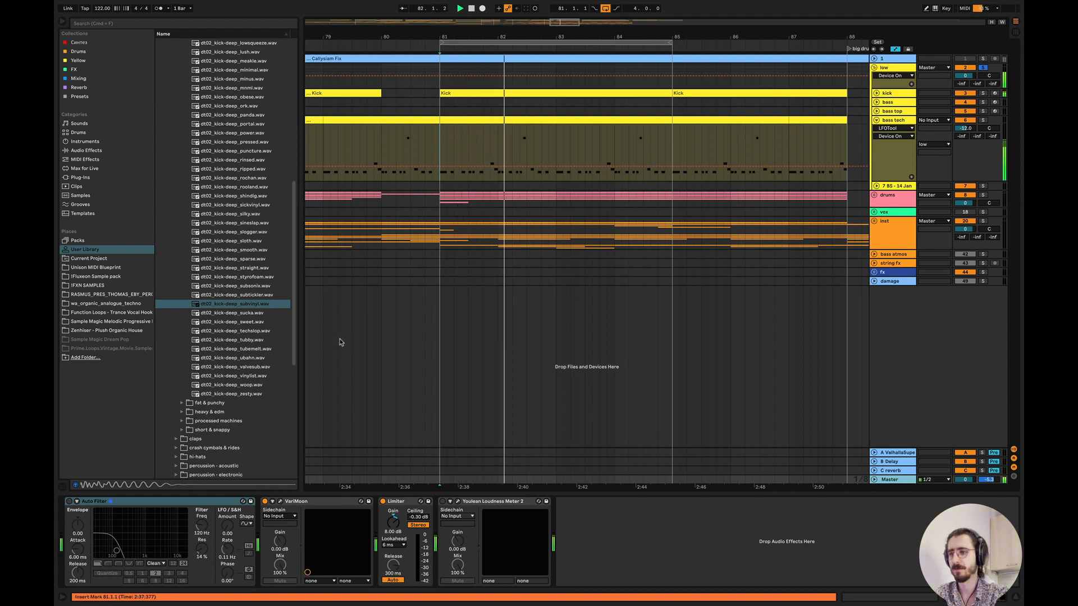
key(space)
- Activate the Auto Filter on the Master track, lower its frequency to 63.6 Hz, and audition the loop
click(70, 502)
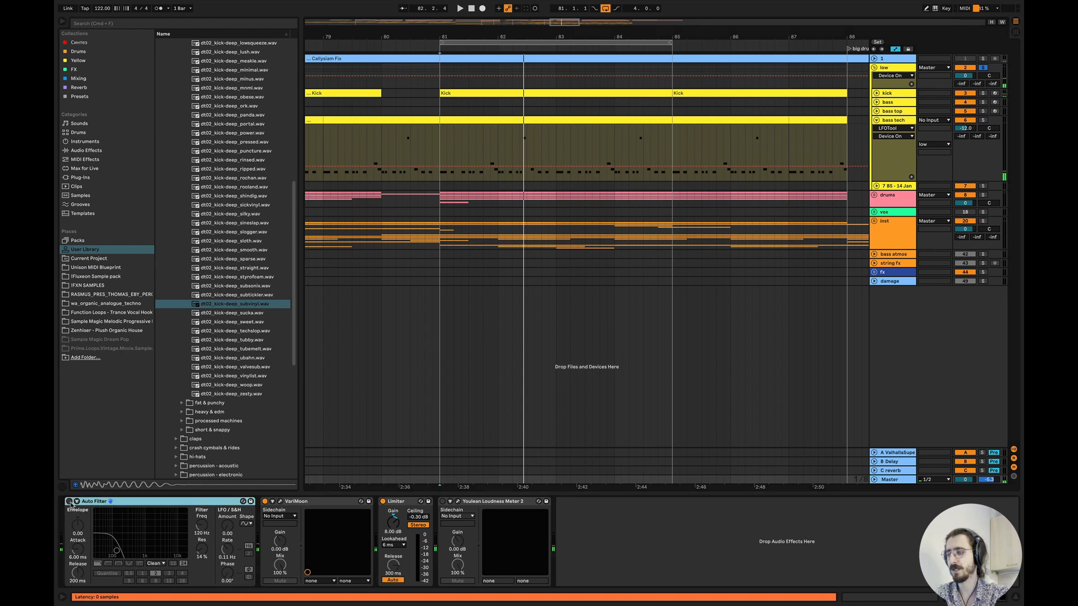
key(space)
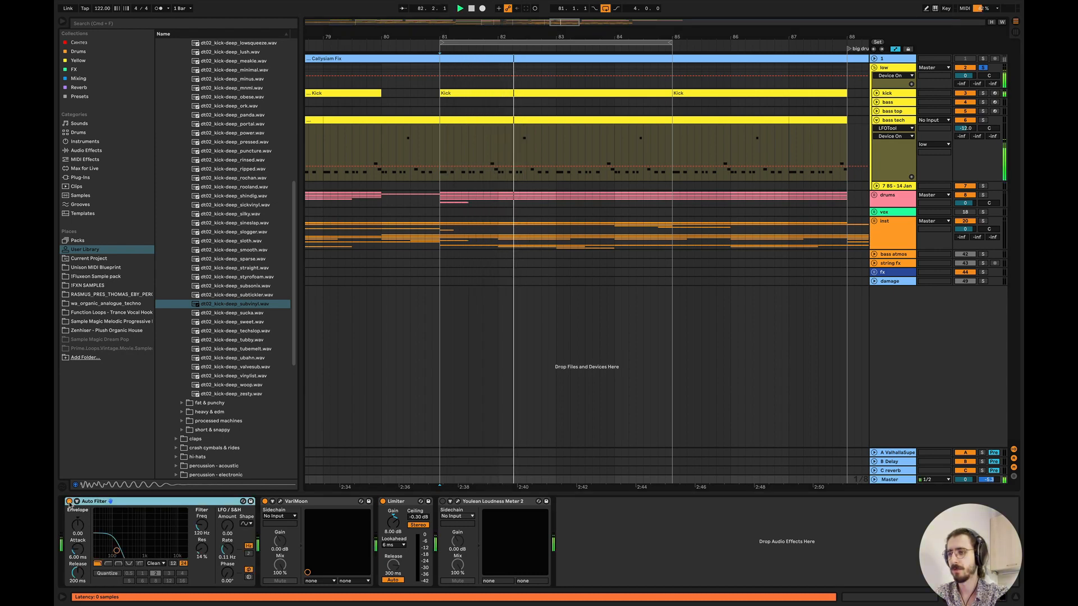
key(space)
key(space)
drag(201, 525, 202, 535)
key(space)
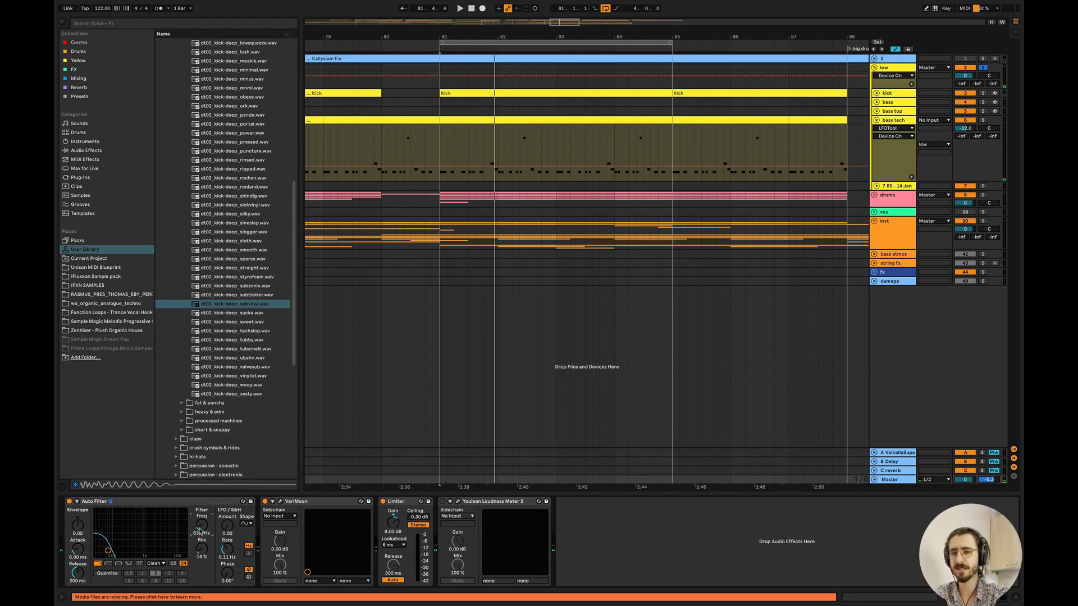
key(space)
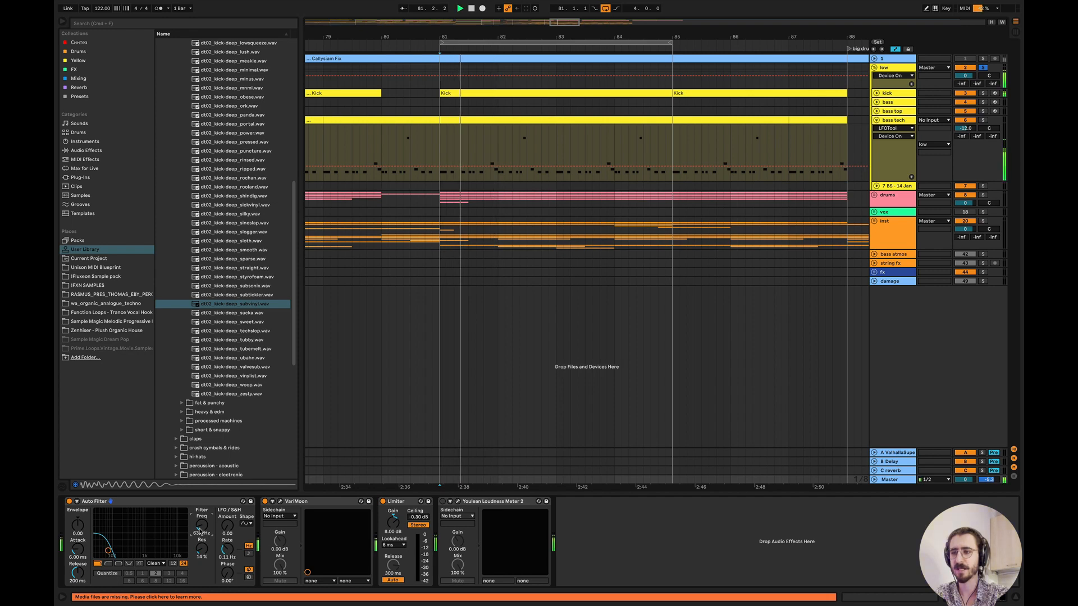
key(space)
- Bypass the Master Auto Filter and listen to the loop at full range
click(69, 501)
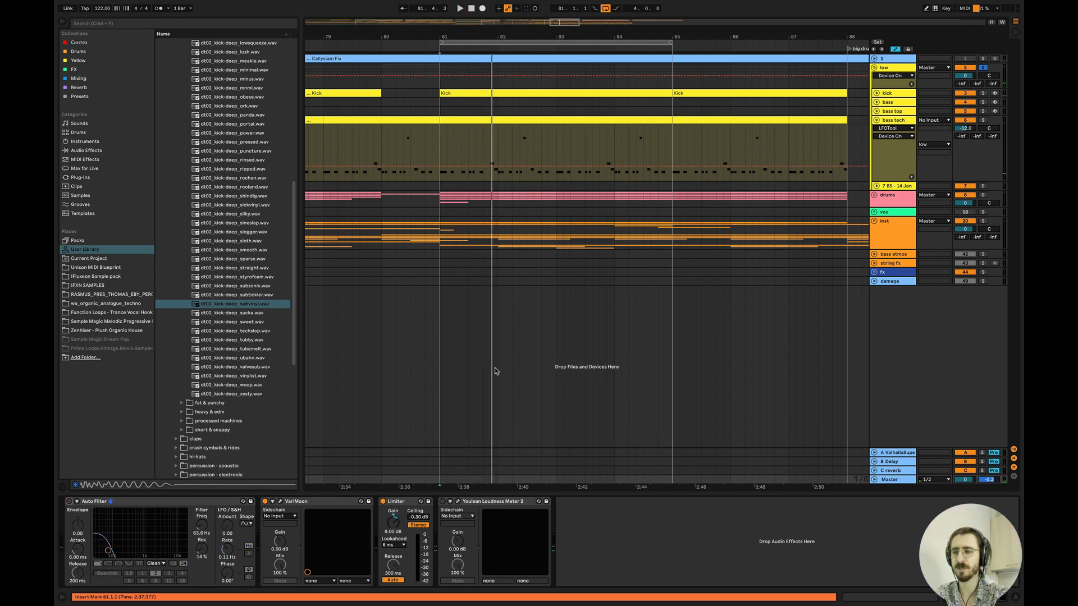
key(space)
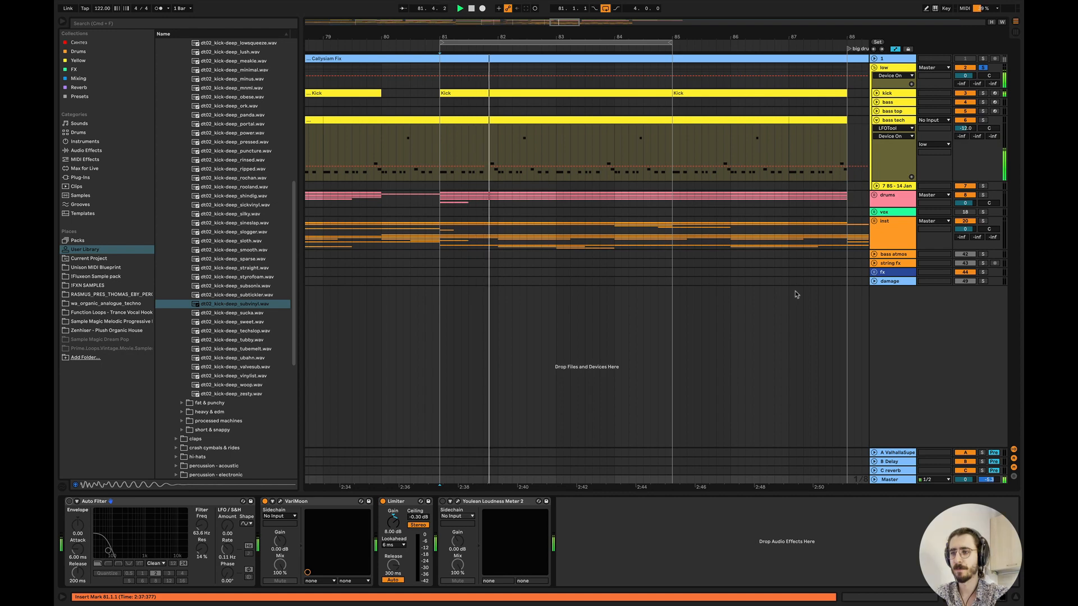
key(space)
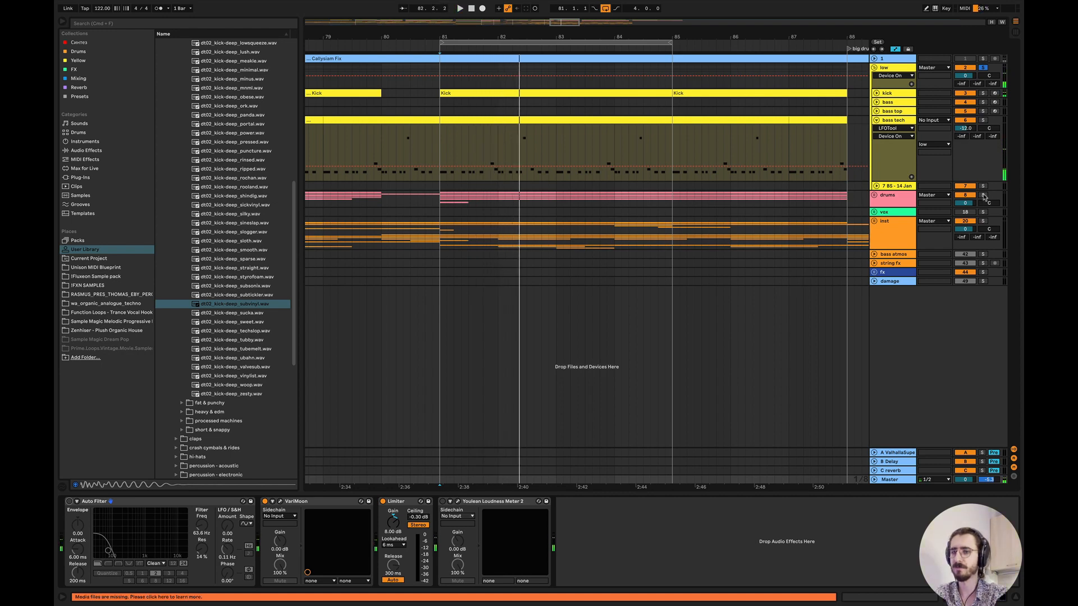
- Solo the drums group alongside the low group, play the loop, and unsolo the drums
super+click(983, 195)
key(space)
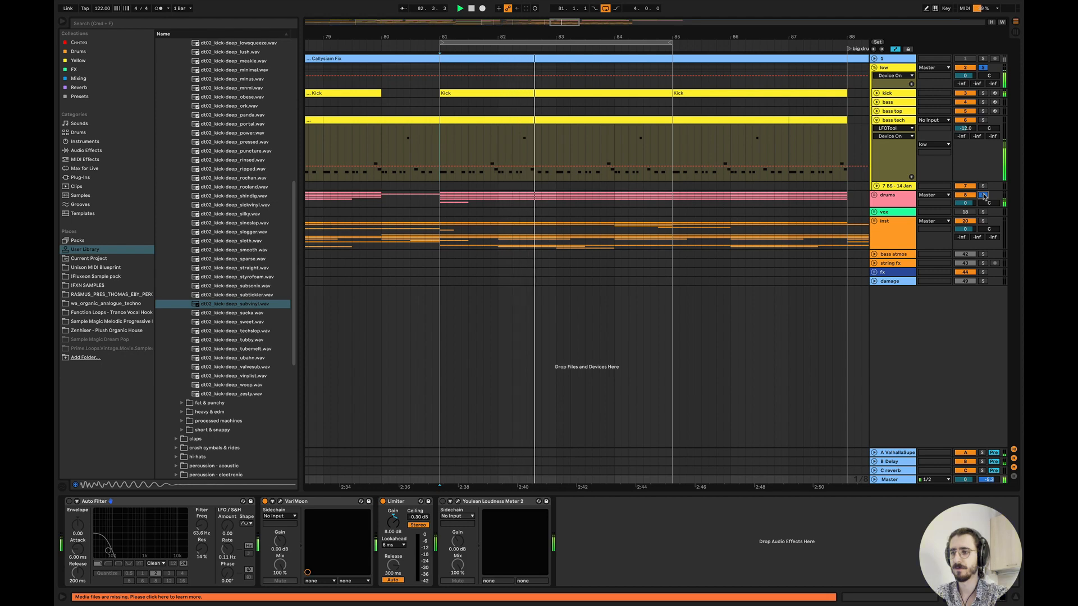
key(space)
click(983, 195)
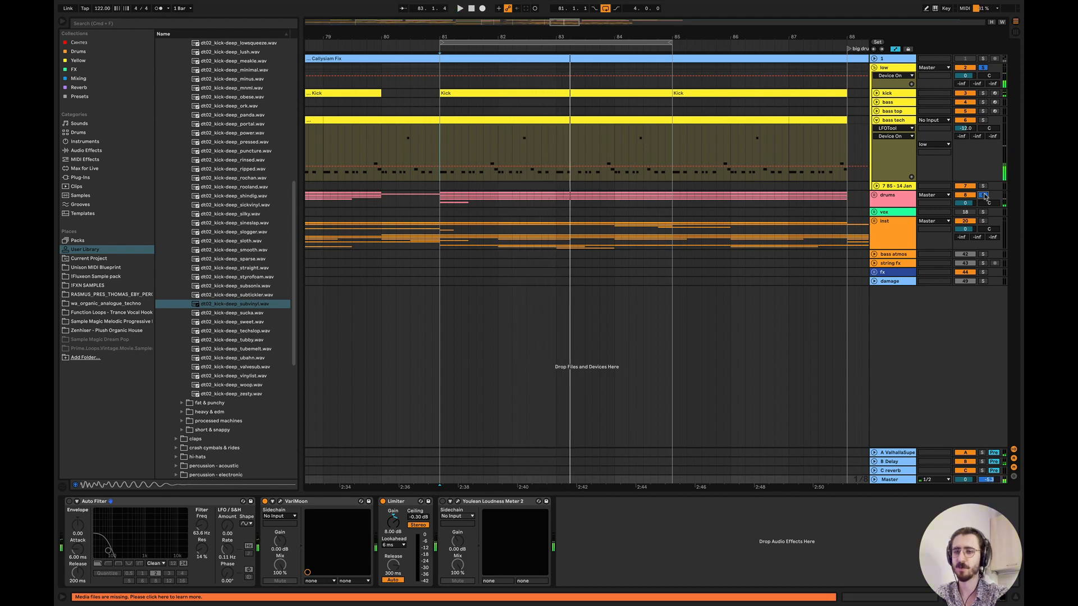
- Turn LFOTool back on for the bass tech track and open its plugin window
click(901, 120)
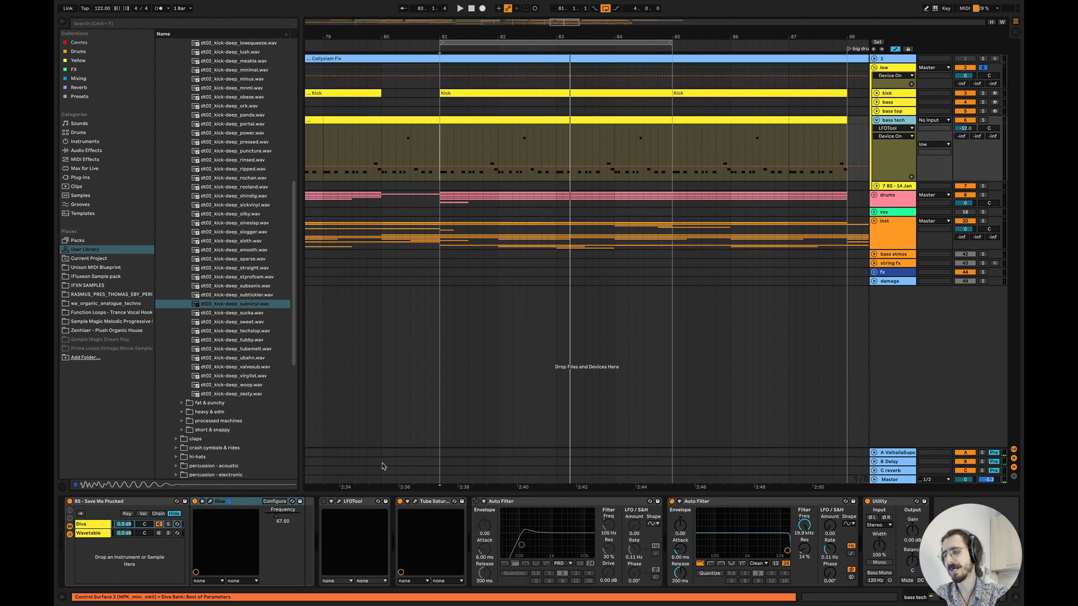
click(324, 501)
click(338, 501)
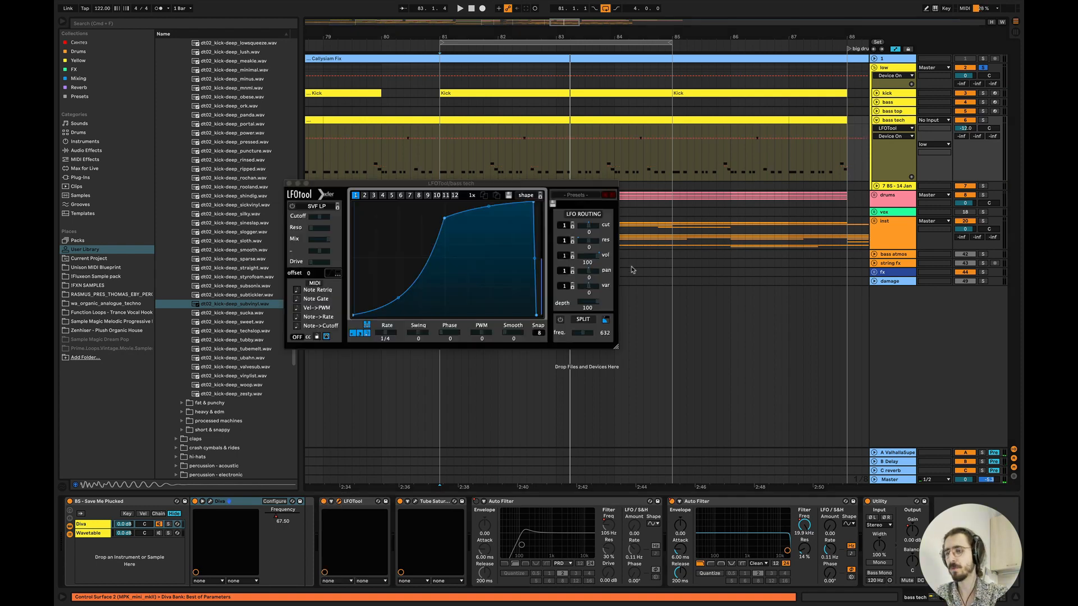
- Reshape the LFOTool volume curve by lowering its middle point to about half height, bending the upper segment steeper, and moving the point earlier
click(398, 301)
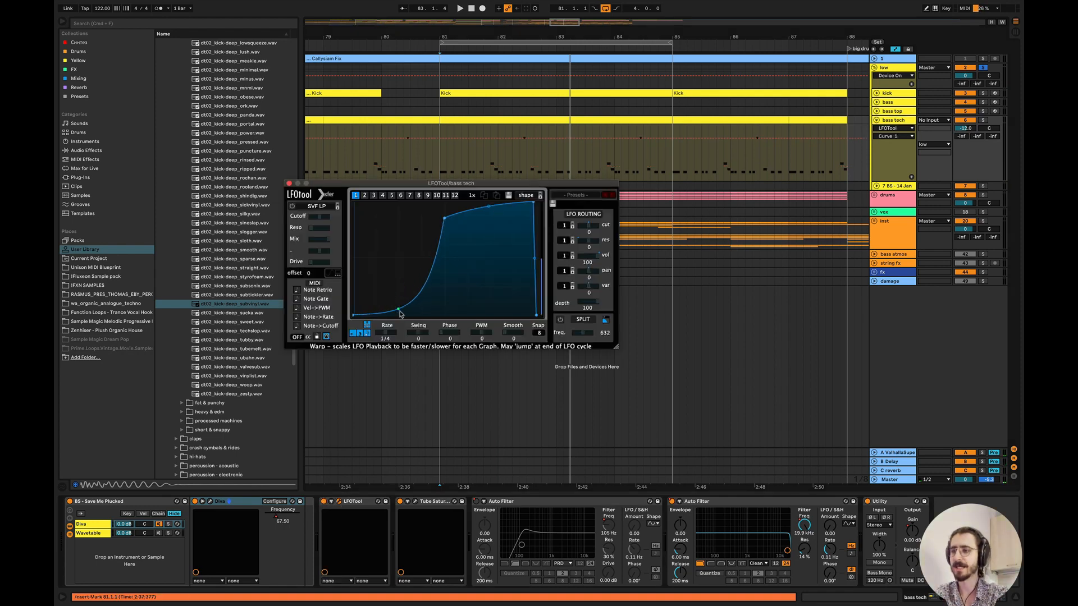
drag(444, 218, 444, 258)
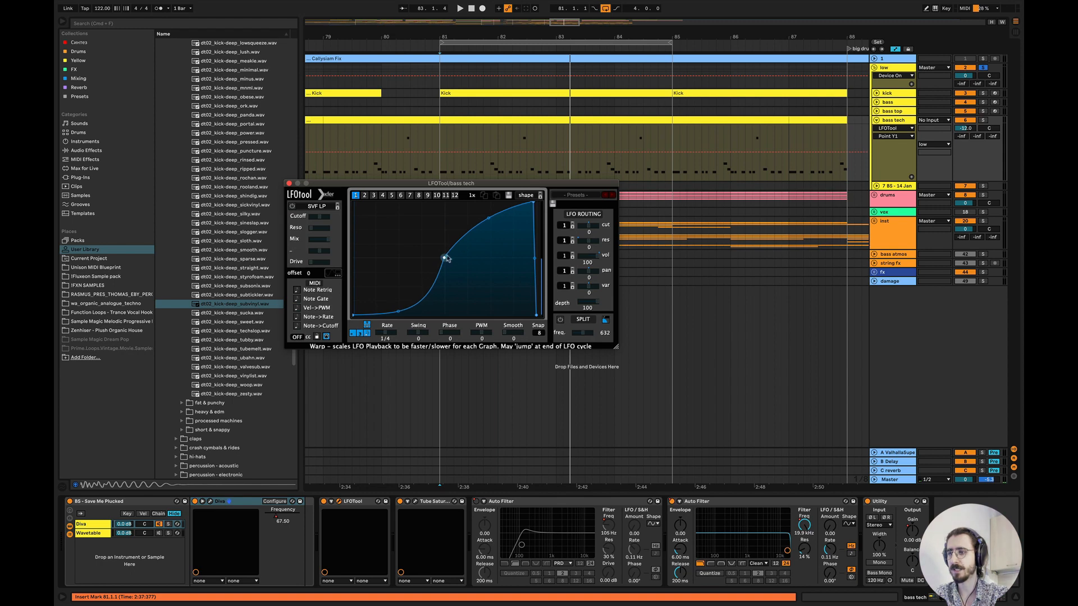
drag(490, 217, 476, 183)
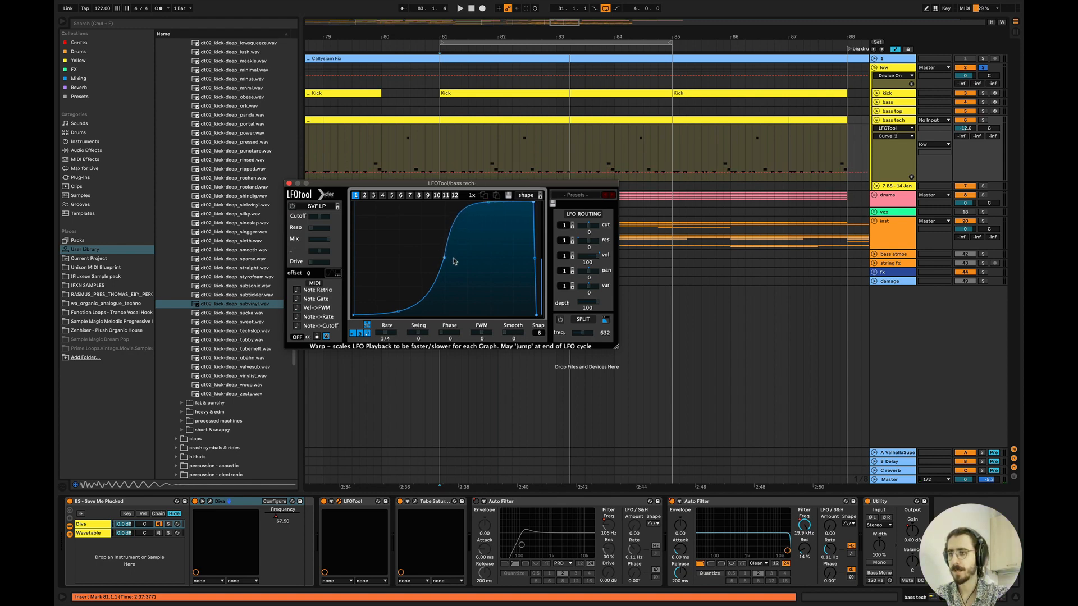
mouse_move(445, 258)
mouse_down()
mouse_move(423, 258)
mouse_move(419, 275)
mouse_move(424, 257)
mouse_up()
- Display the waveform over the LFO graph, play the loop, and shift the curve's middle point slightly earlier to match the bass
click(330, 273)
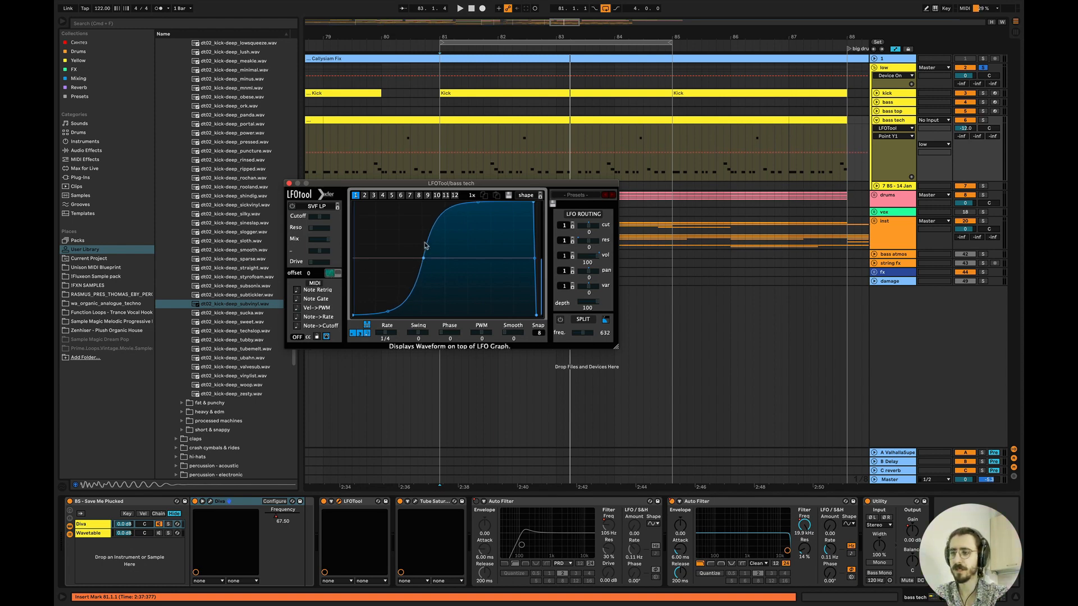
key(space)
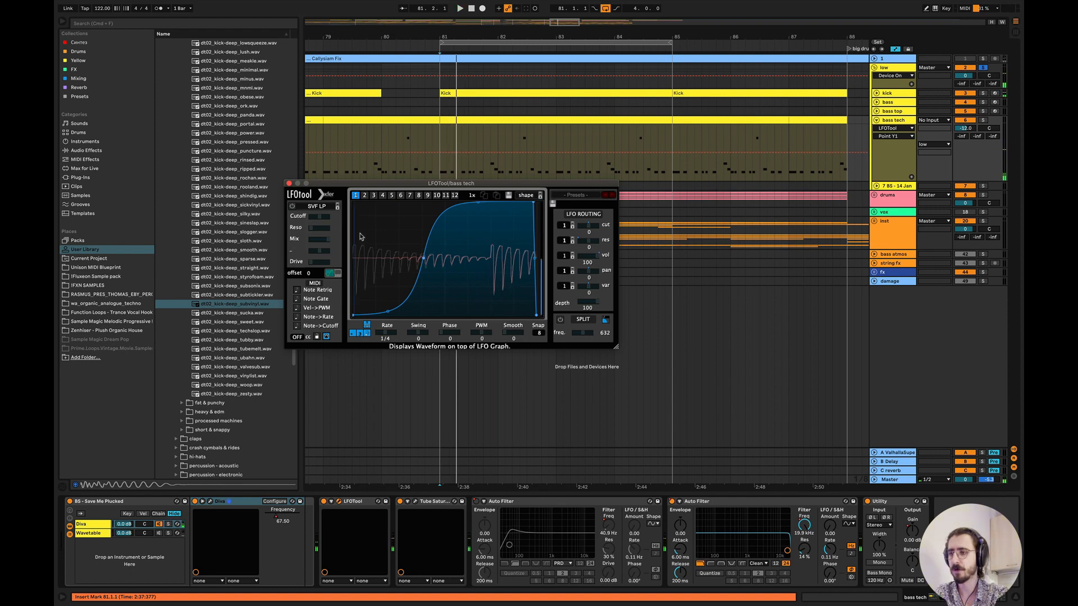
drag(356, 227, 417, 257)
drag(359, 204, 412, 280)
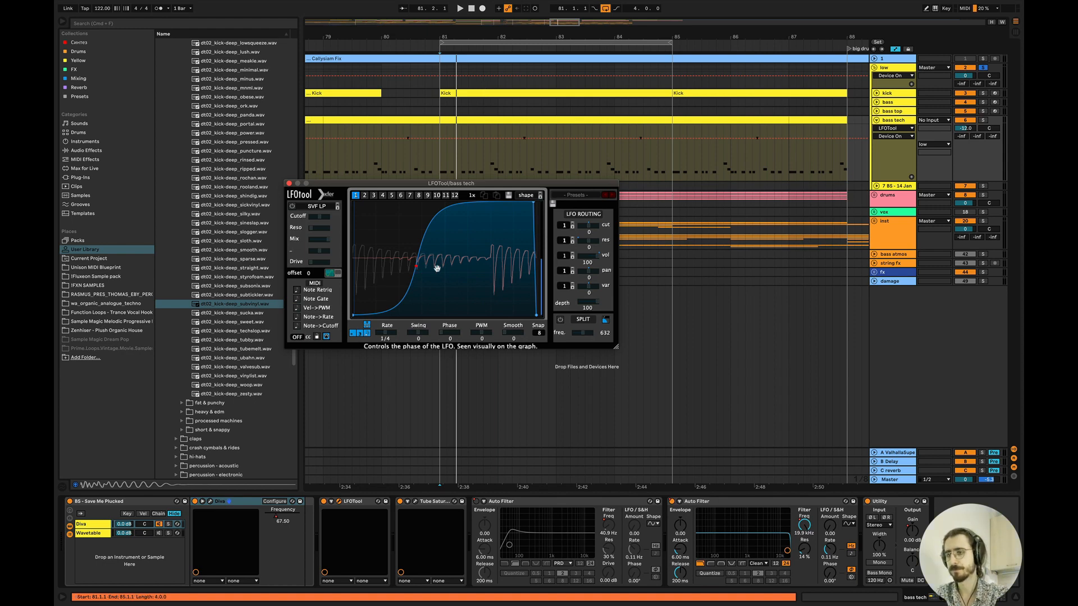
- Enlarge the LFOTool window, raise the curve's middle point to the centre line, and play the loop
drag(618, 350, 720, 397)
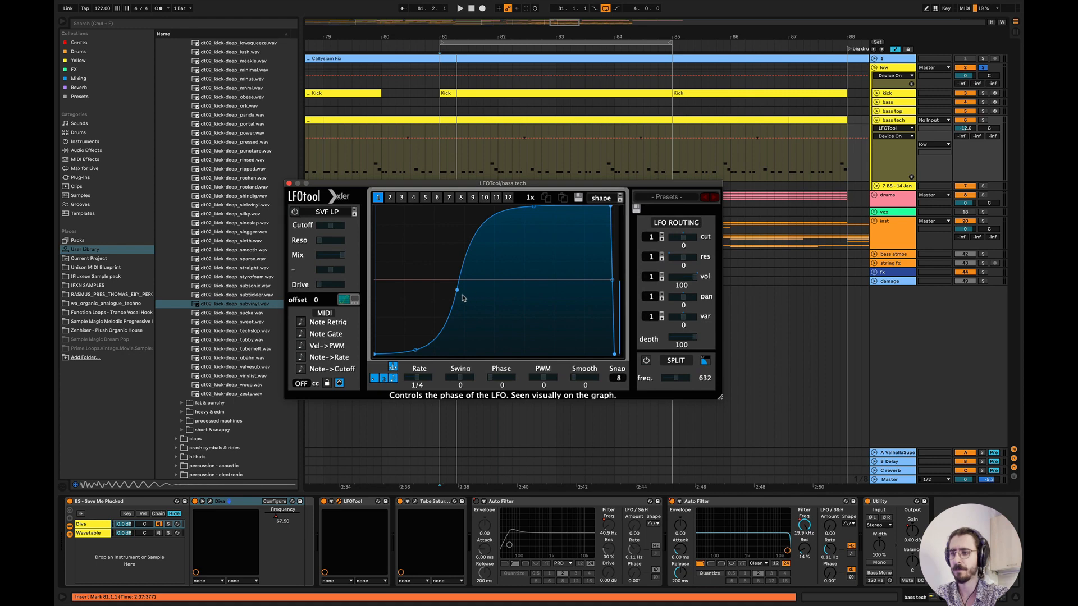
drag(457, 290, 457, 281)
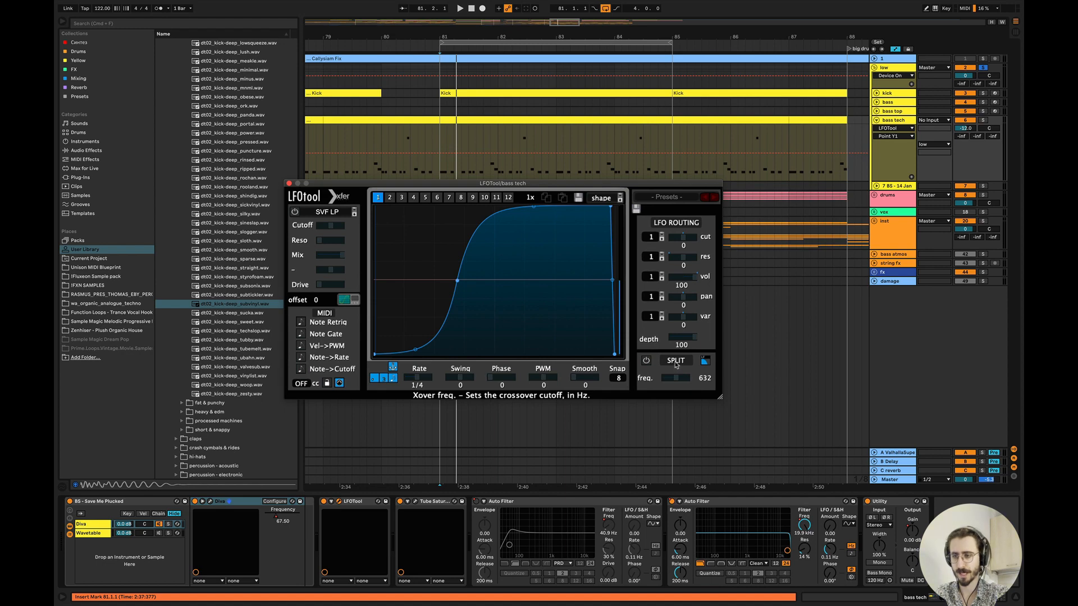
key(space)
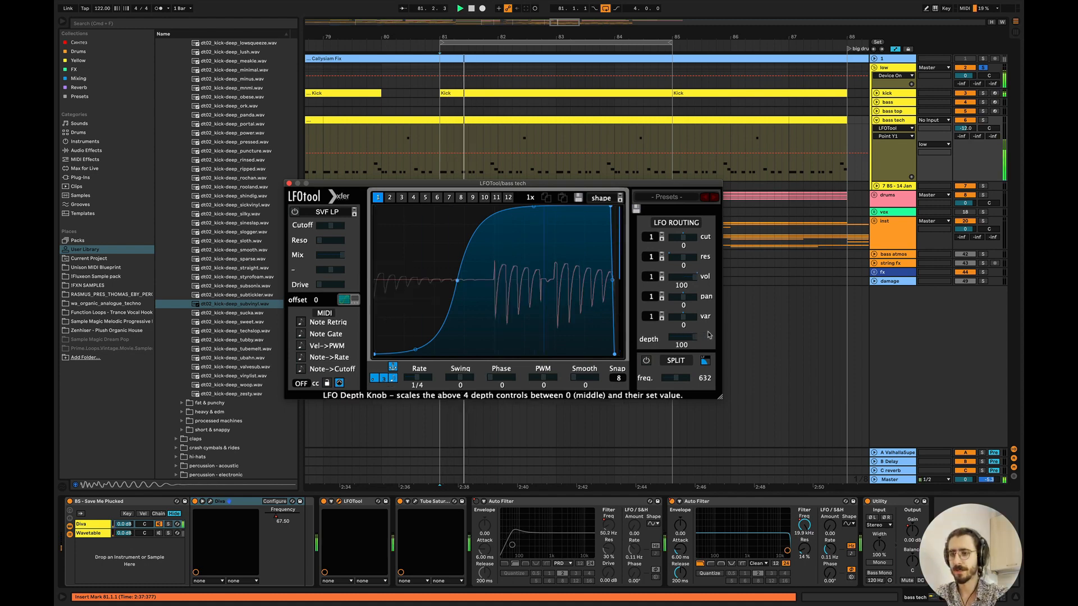
- Try LFOTool's frequency split on the bass with the crossover frequency lowered to 424 Hz
click(646, 360)
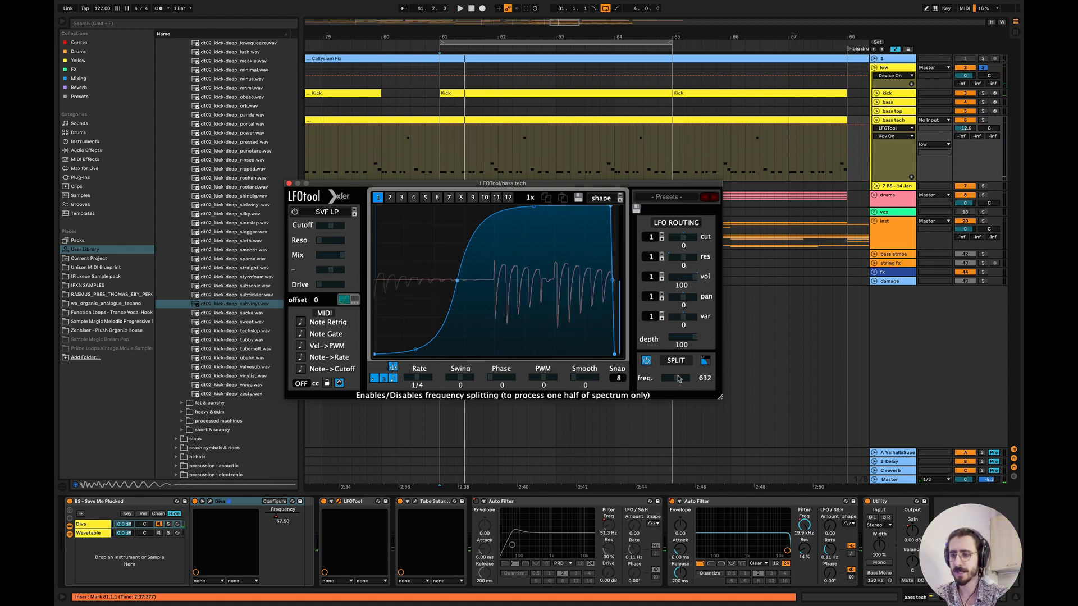
drag(675, 379, 664, 382)
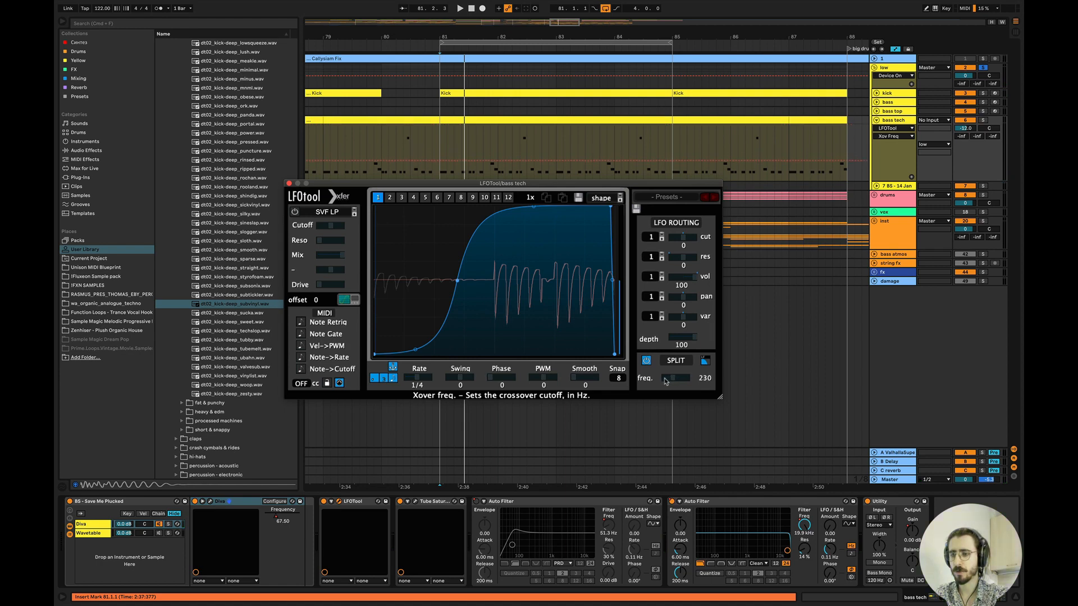
drag(668, 382, 672, 381)
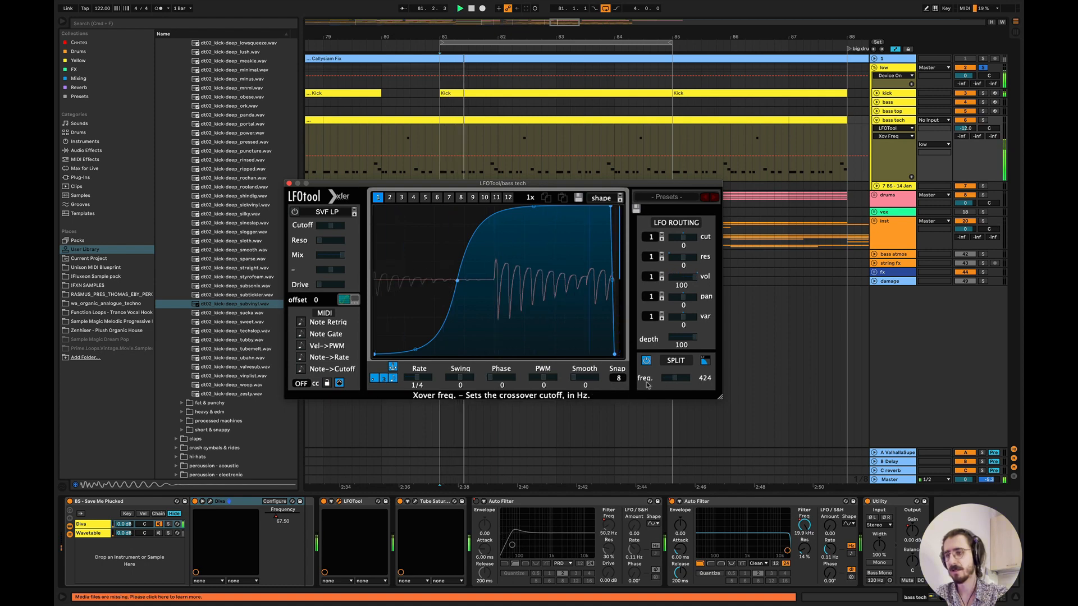
click(647, 363)
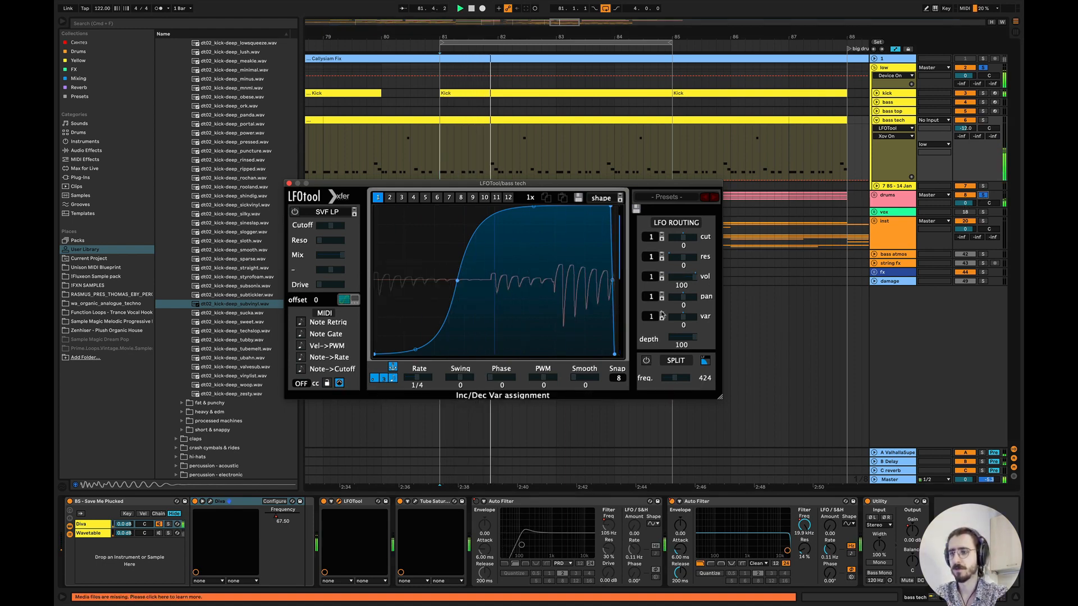
- Audition the bass with LFOTool's volume depth at 100, stop playback, and close the plugin window
drag(683, 278, 683, 275)
key(space)
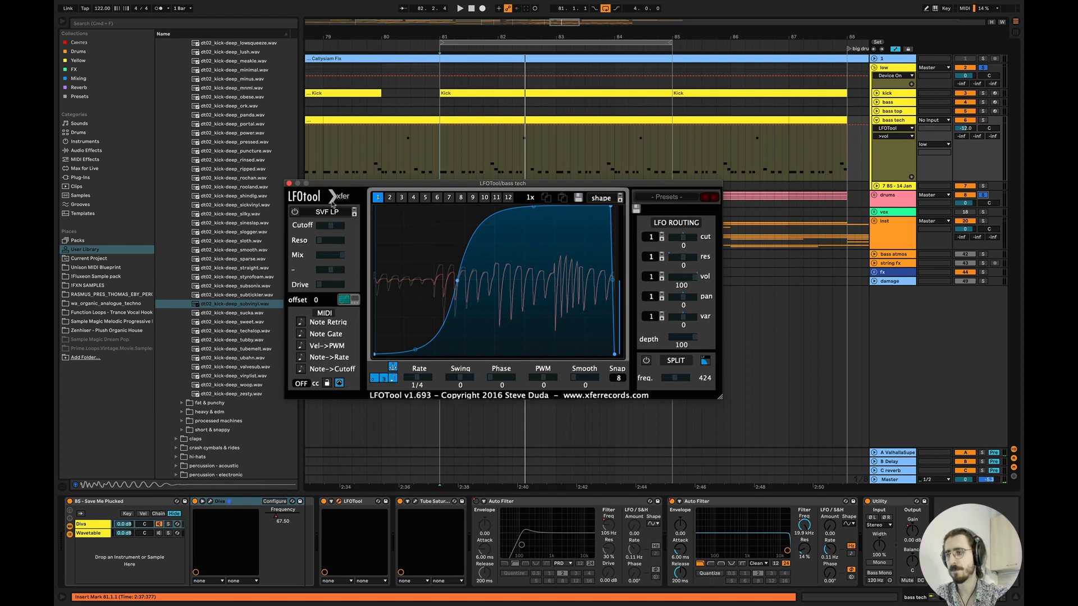
click(289, 183)
- Turn on the master track's low-pass Auto Filter and set its frequency to 120 Hz
click(890, 478)
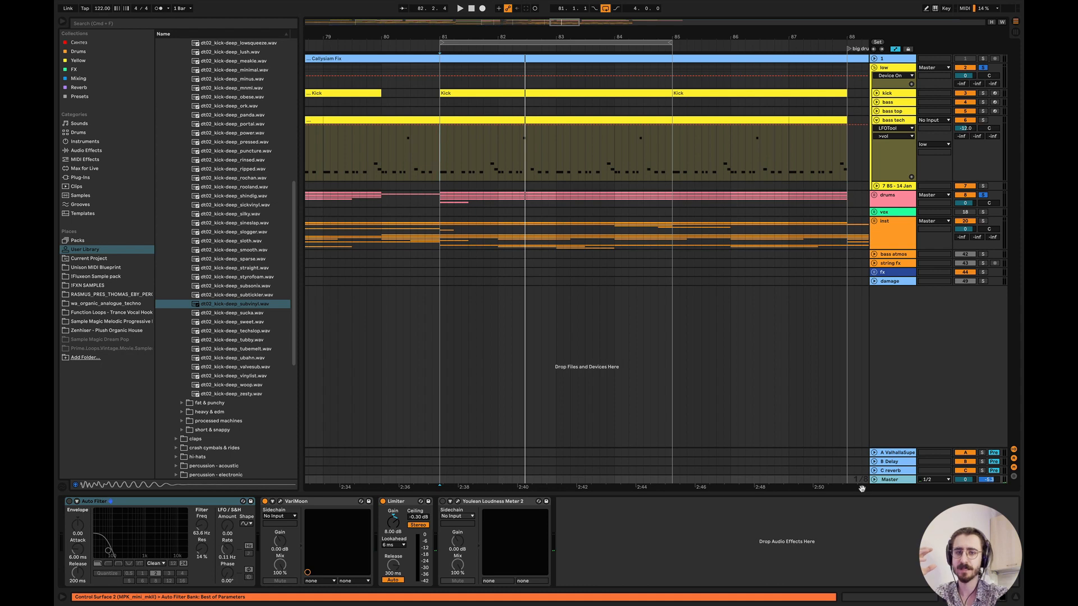
click(78, 503)
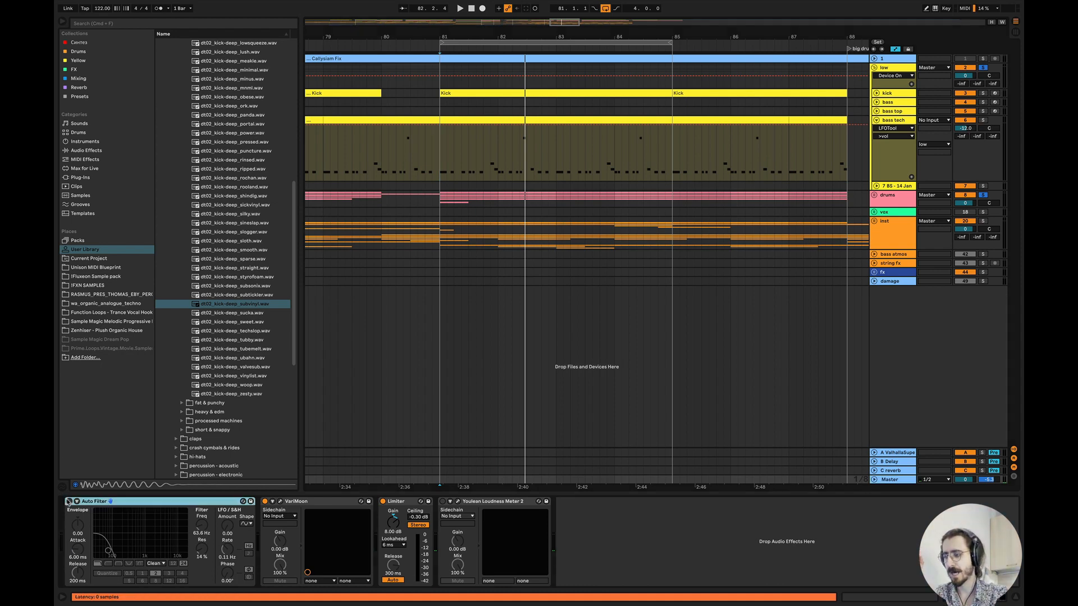
key(space)
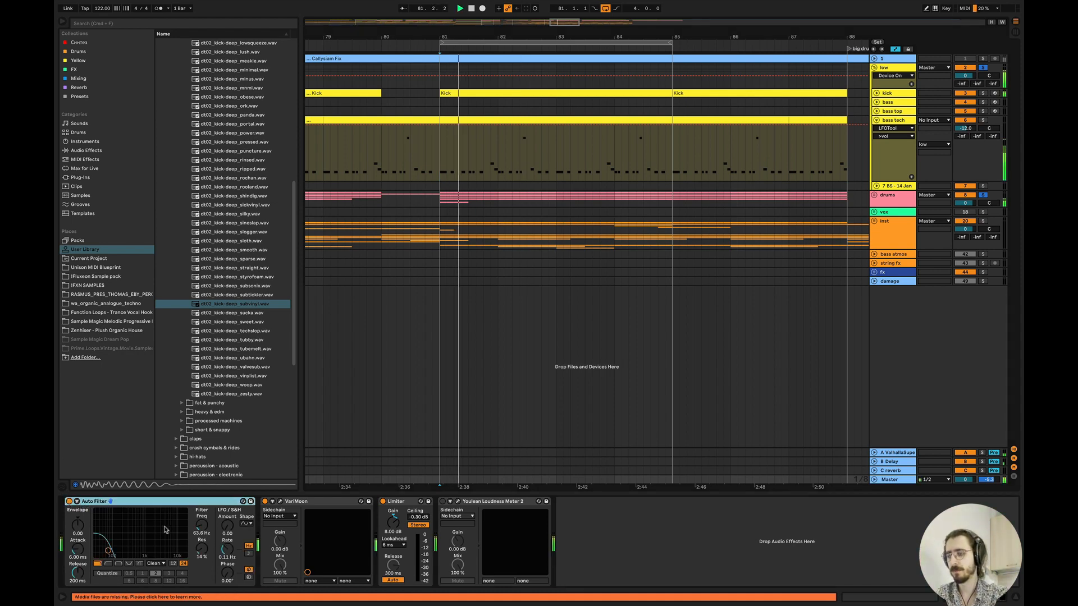
key(space)
drag(201, 528, 201, 527)
text(120)
key(Return)
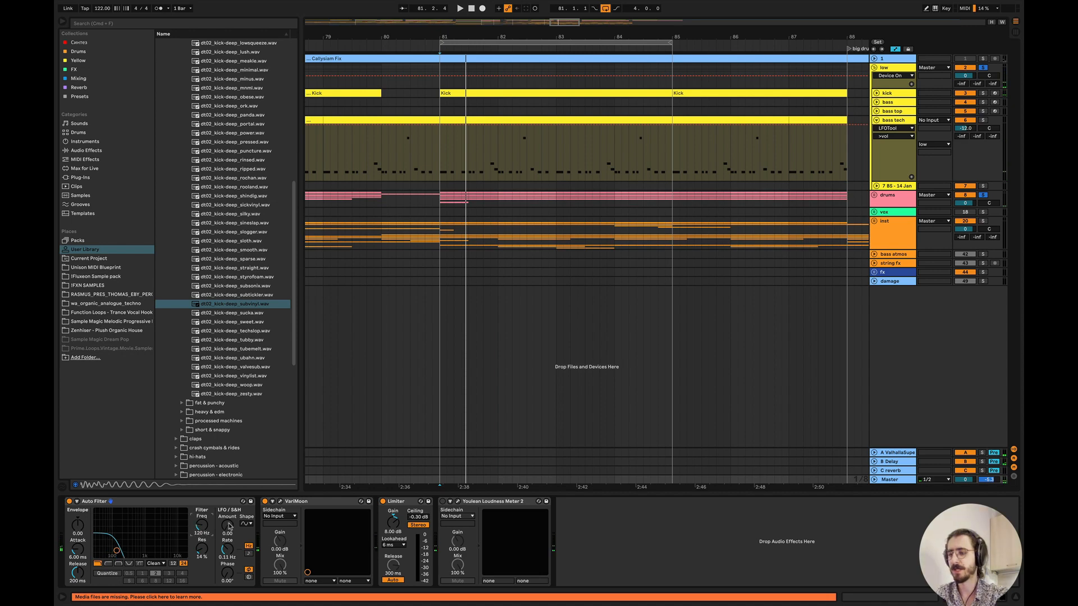
- Listen to the loop through the master's low-pass filter and switch the Auto Filter off
key(space)
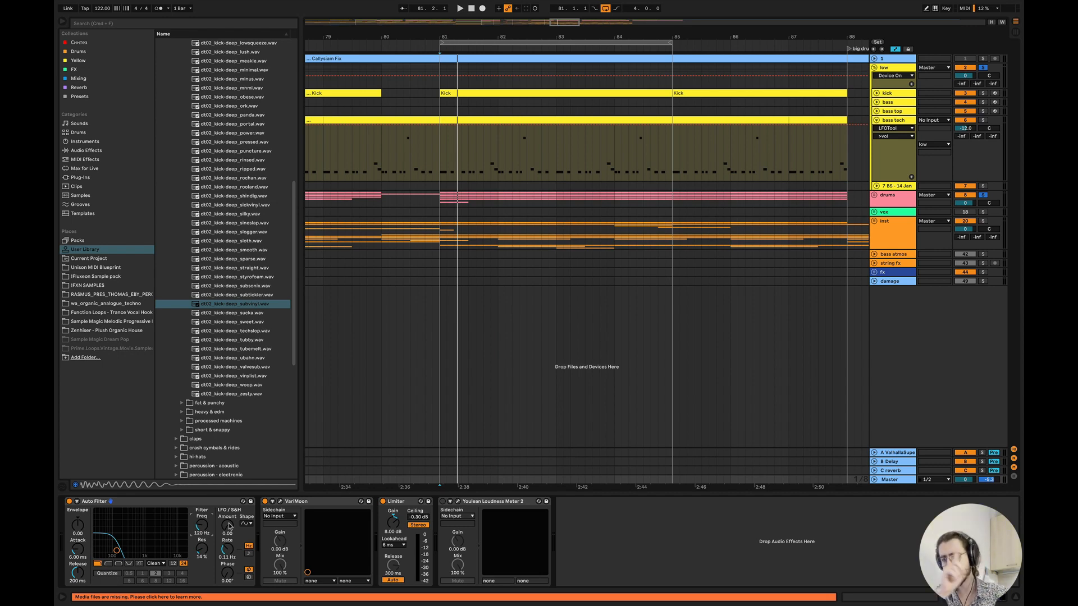
key(space)
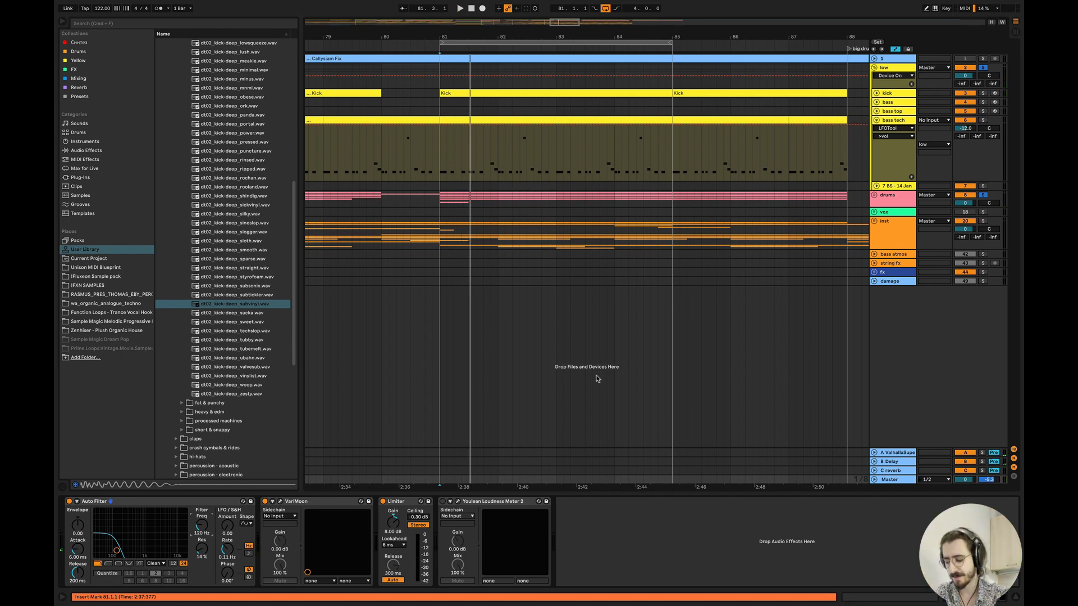
click(69, 502)
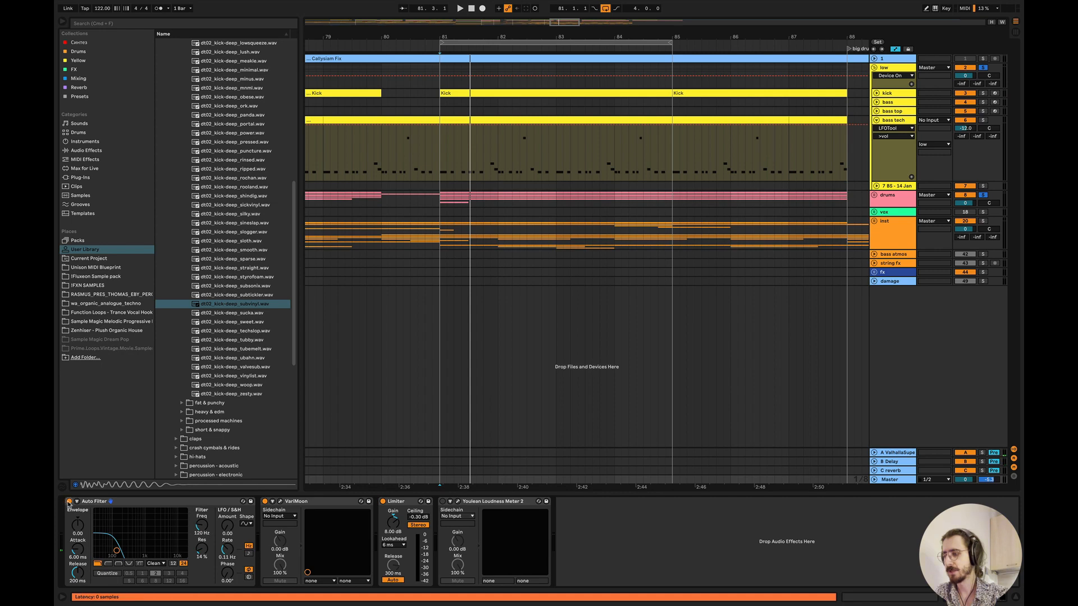
- Reopen LFOTool on the bass tech track, move the curve's middle point slightly later, and close the window
click(903, 122)
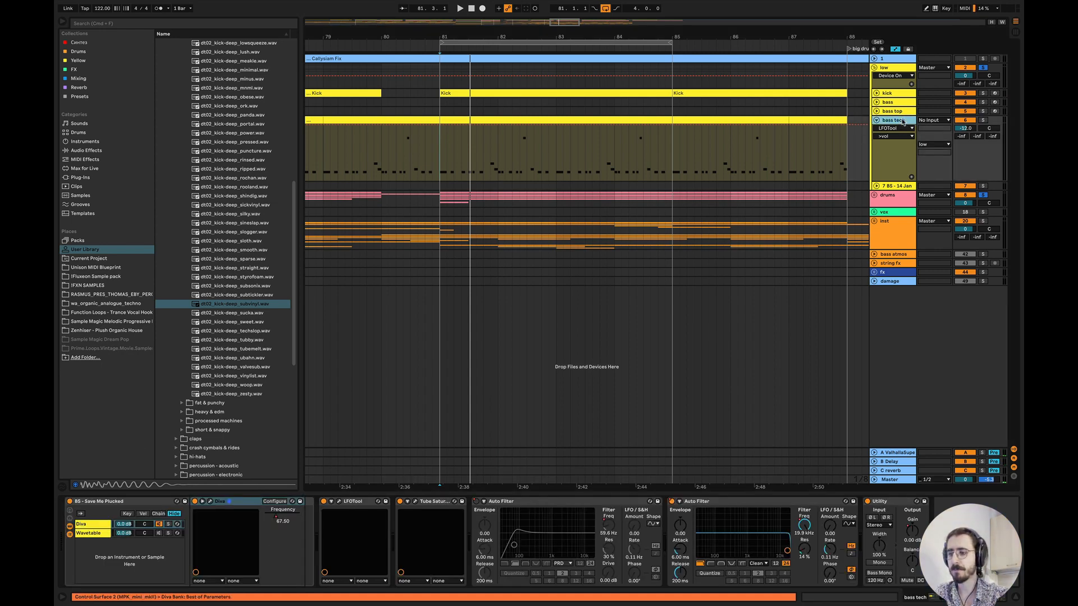
click(339, 503)
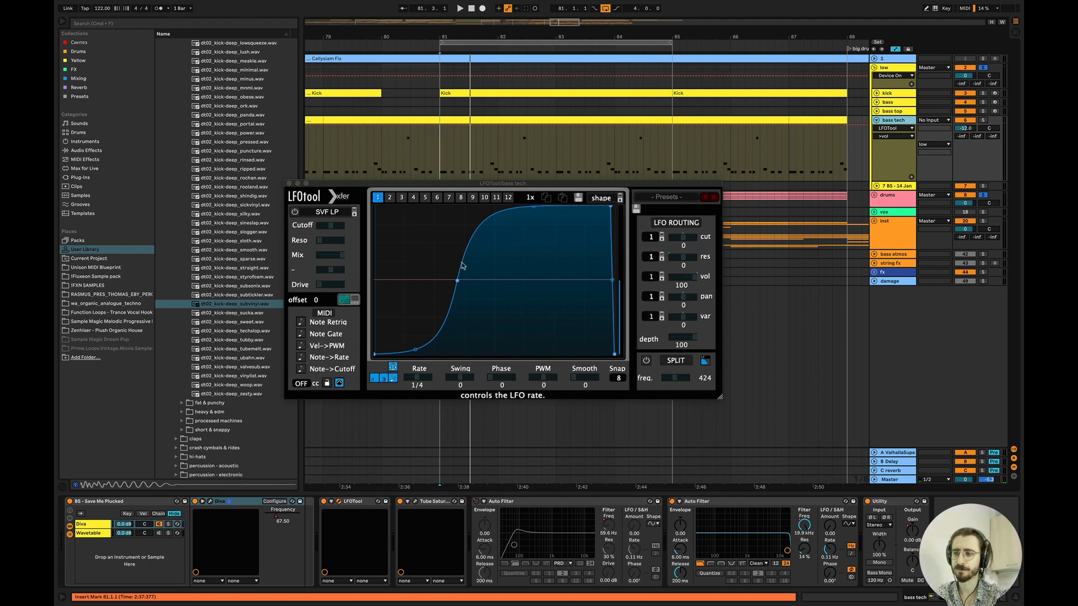
click(455, 281)
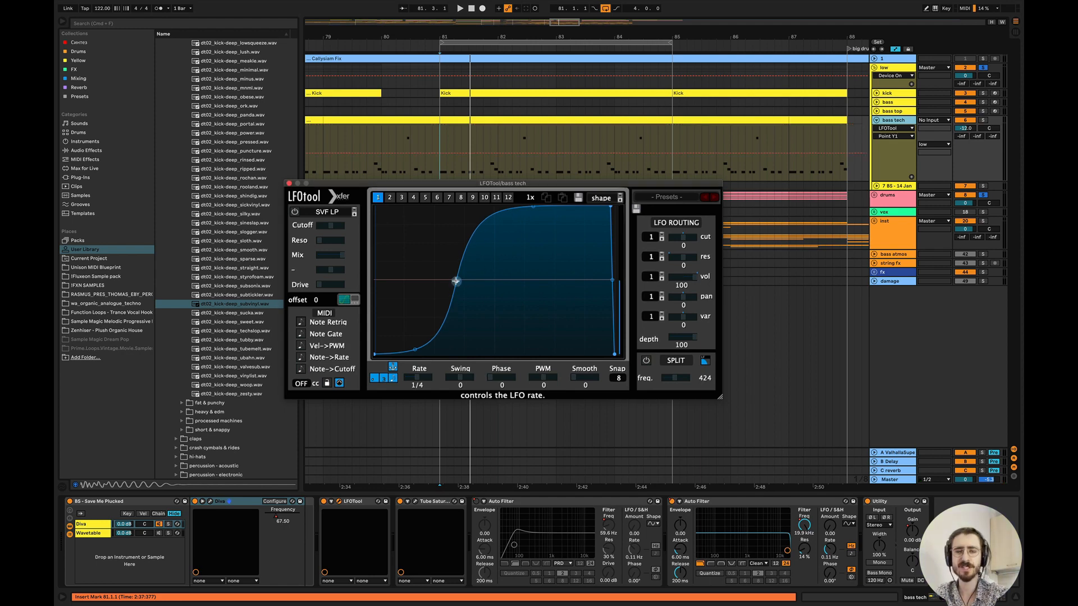
drag(456, 281, 458, 279)
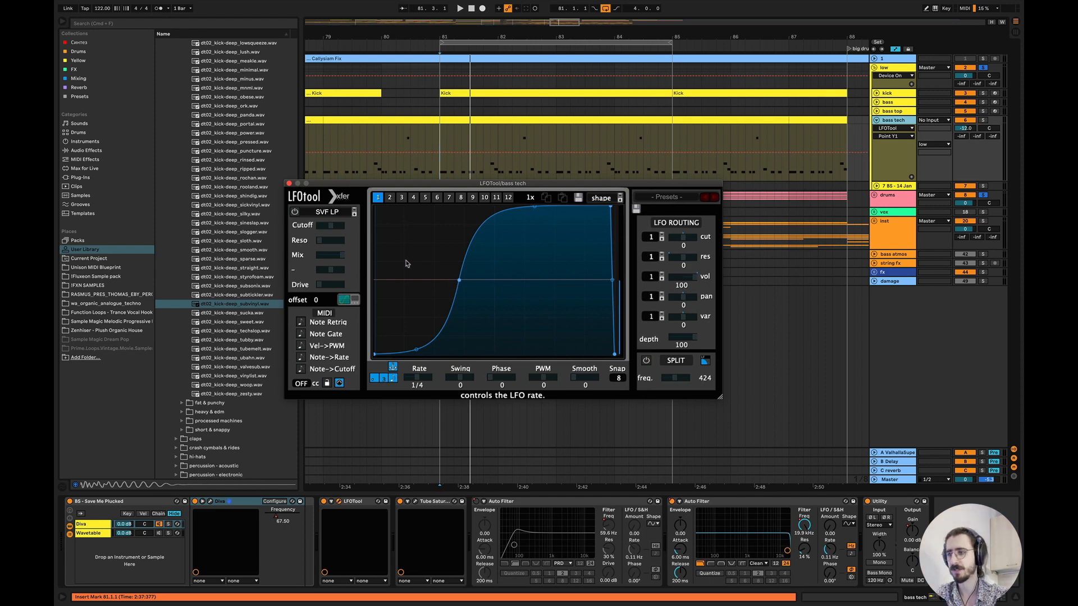
click(289, 183)
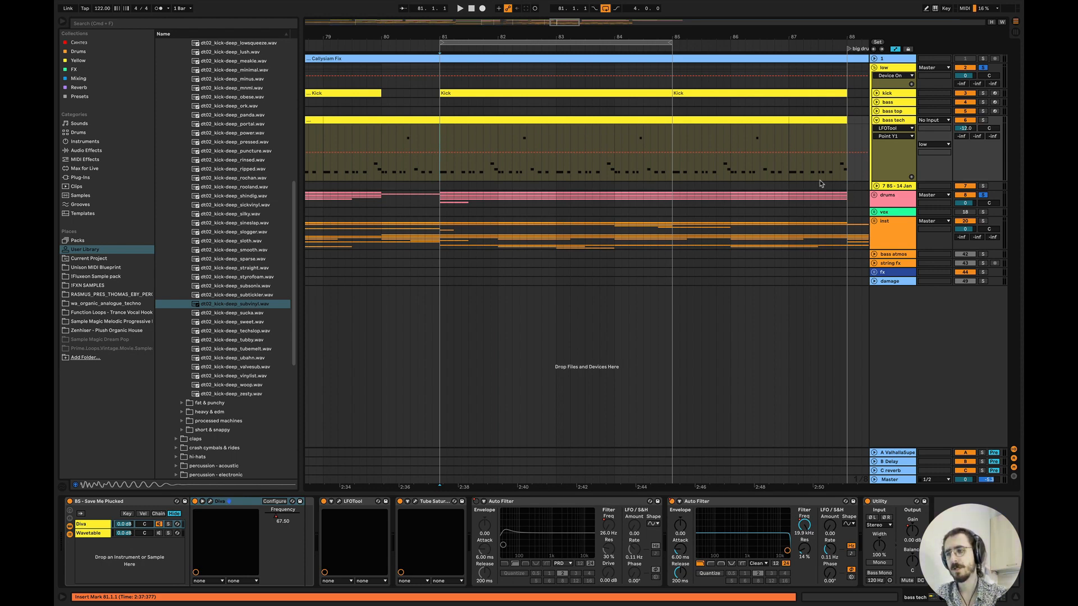
- Show Diva's Frequency automation on bass tech, draw a rise from bar 81 peaking at 87.84 at bar 83, and play it
click(893, 121)
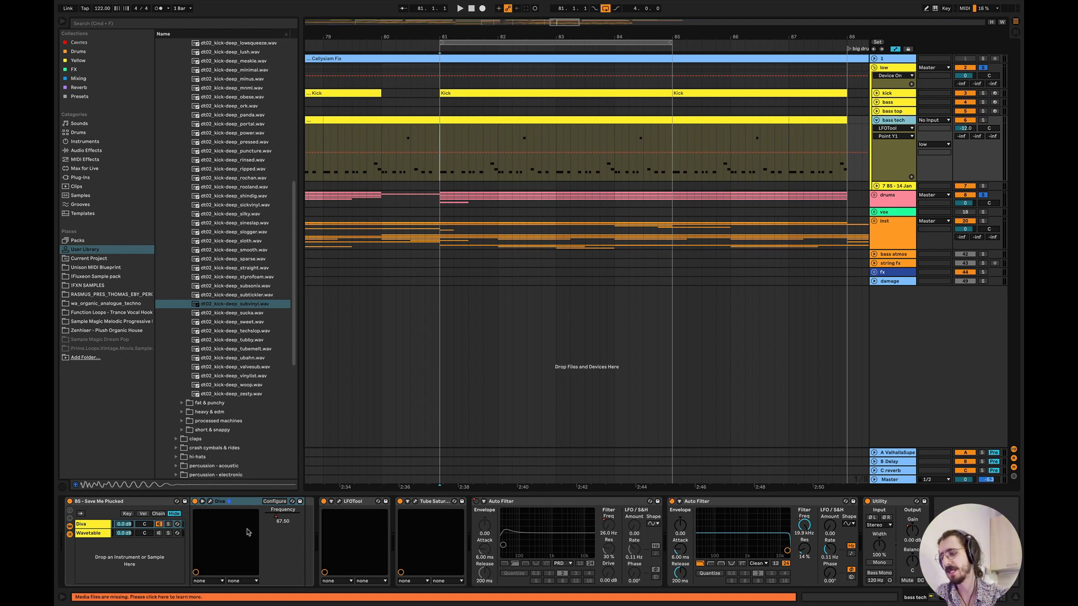
right_click(275, 519)
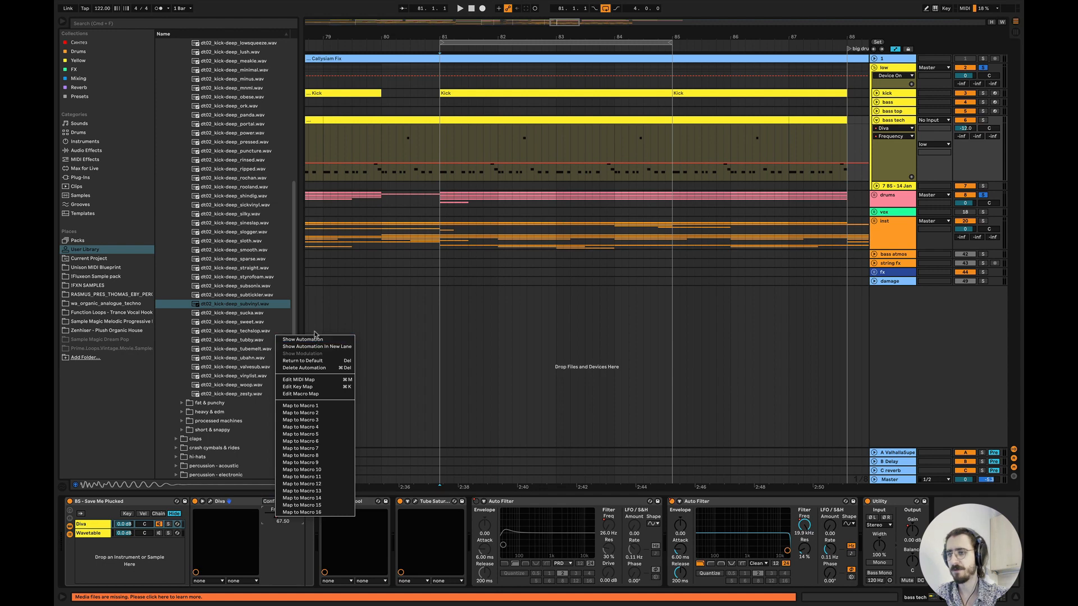
click(303, 340)
drag(440, 165, 654, 163)
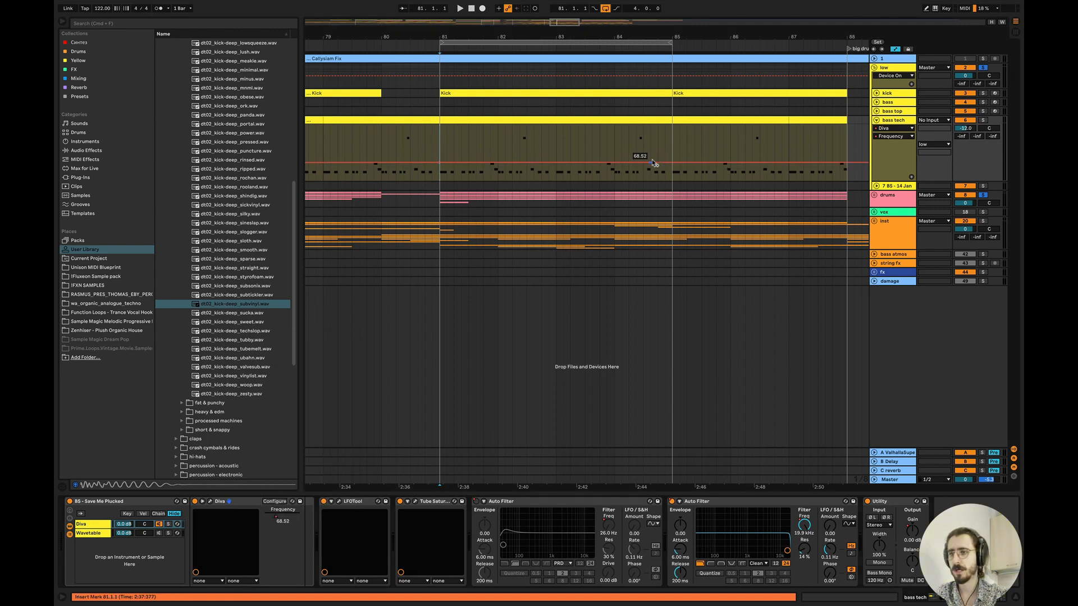
drag(556, 163, 556, 154)
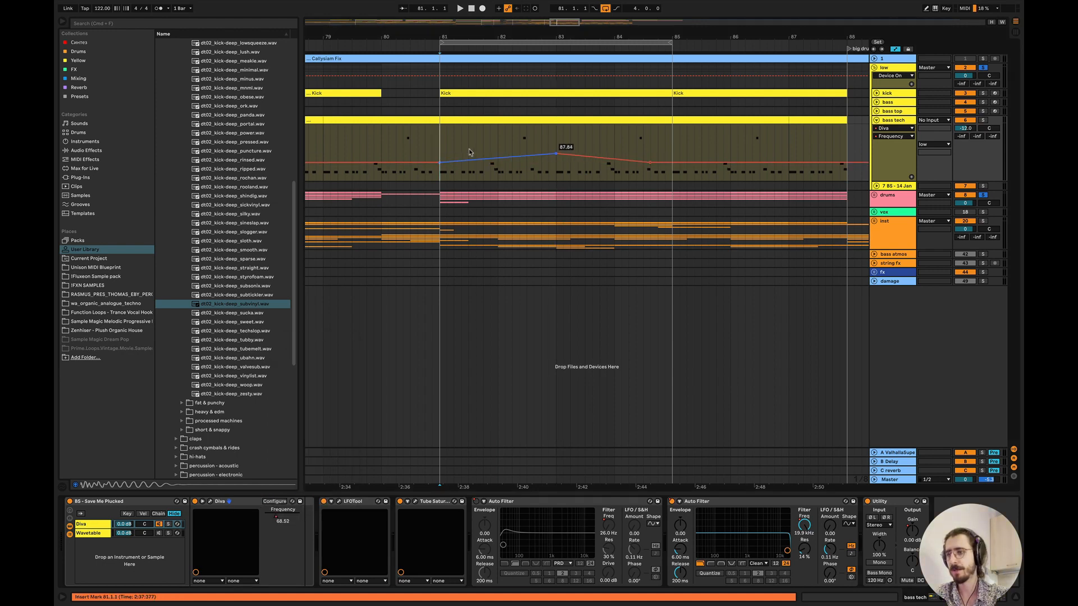
key(space)
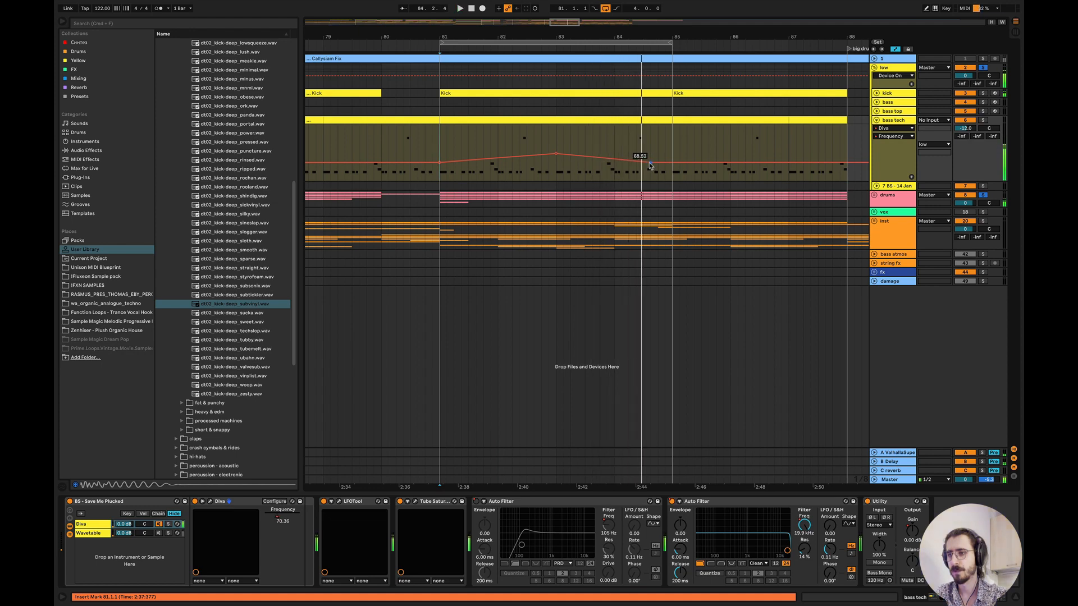
- Lower the Frequency automation's end point, curve the rise so it steepens just before the peak, and play the loop
drag(650, 162, 650, 167)
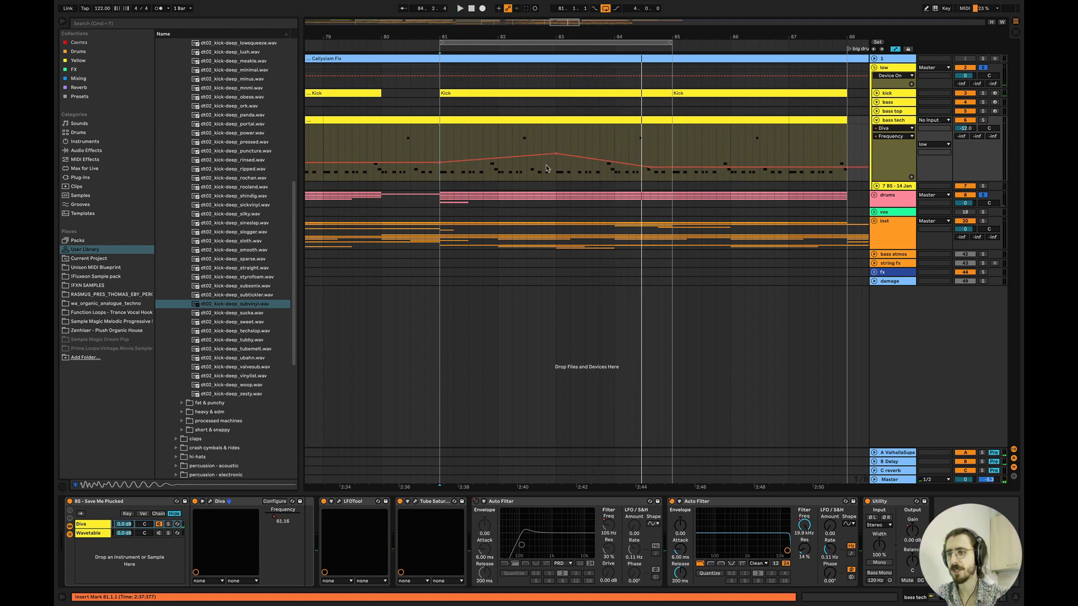
click(526, 157)
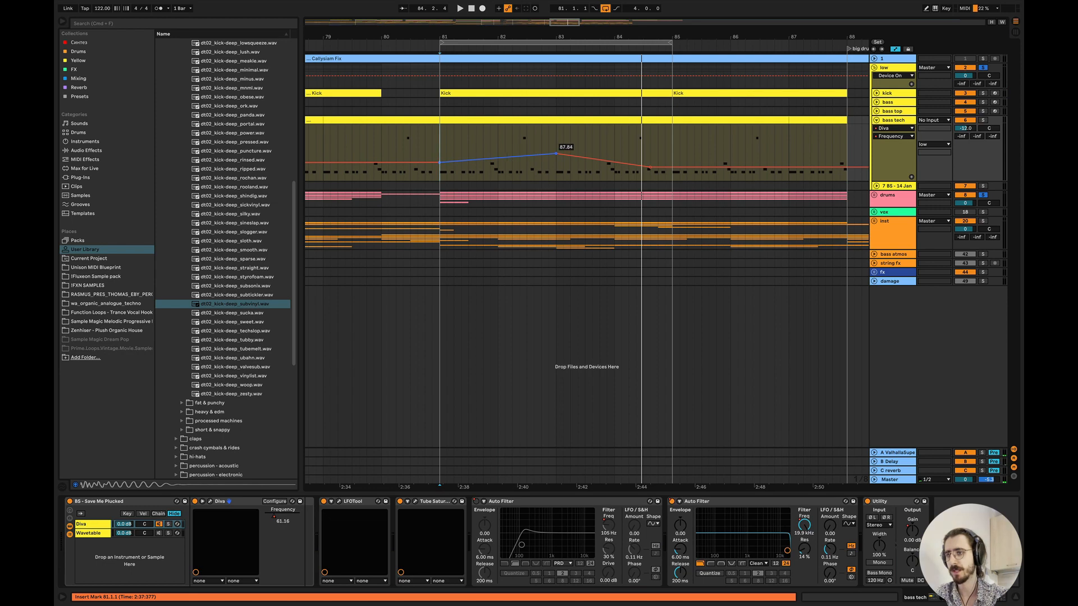
drag(508, 160, 507, 183)
key(space)
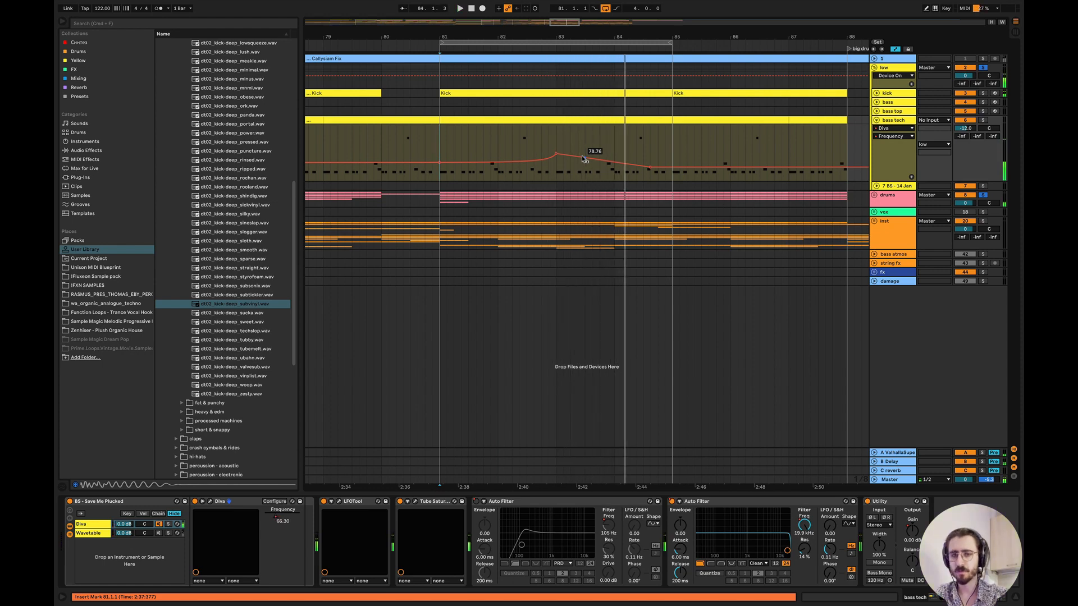
- Switch the bass tech rack from the Diva chain to the Wavetable chain and show its Filter 1 Freq automation
click(161, 533)
click(122, 533)
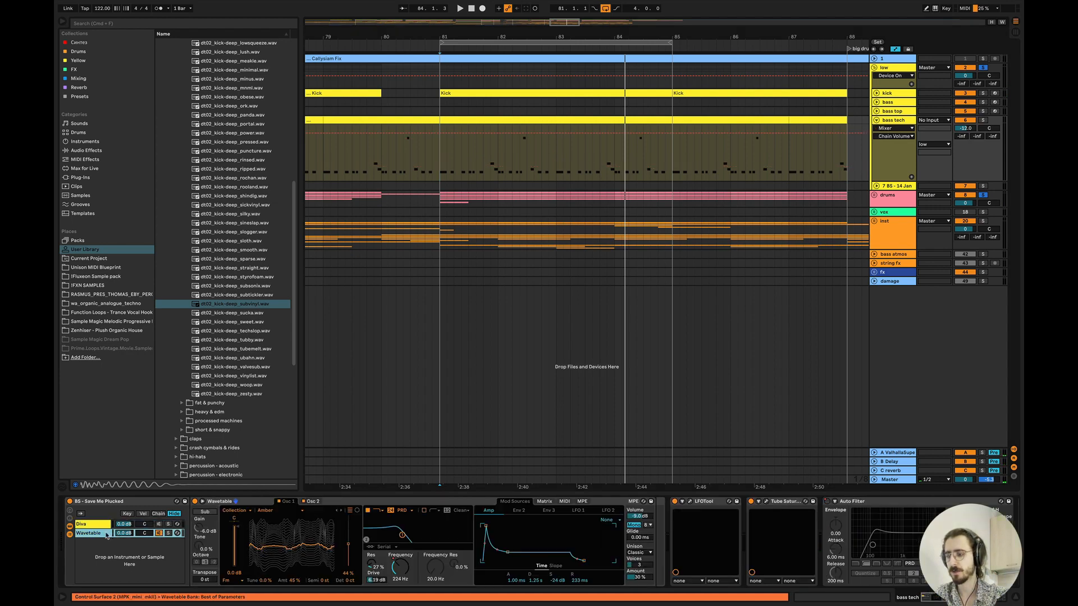
right_click(400, 568)
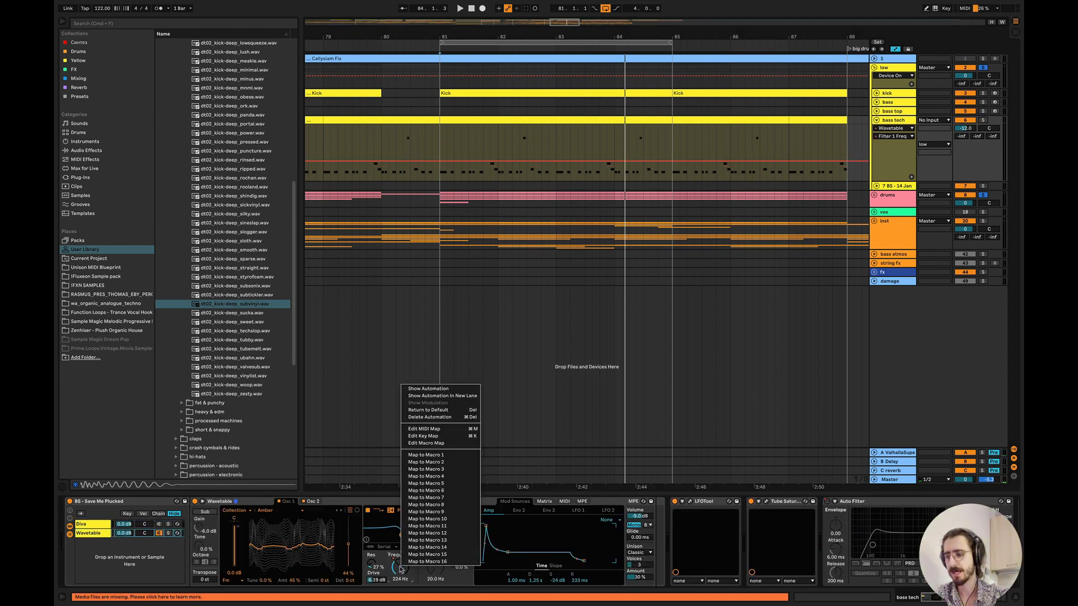
click(422, 389)
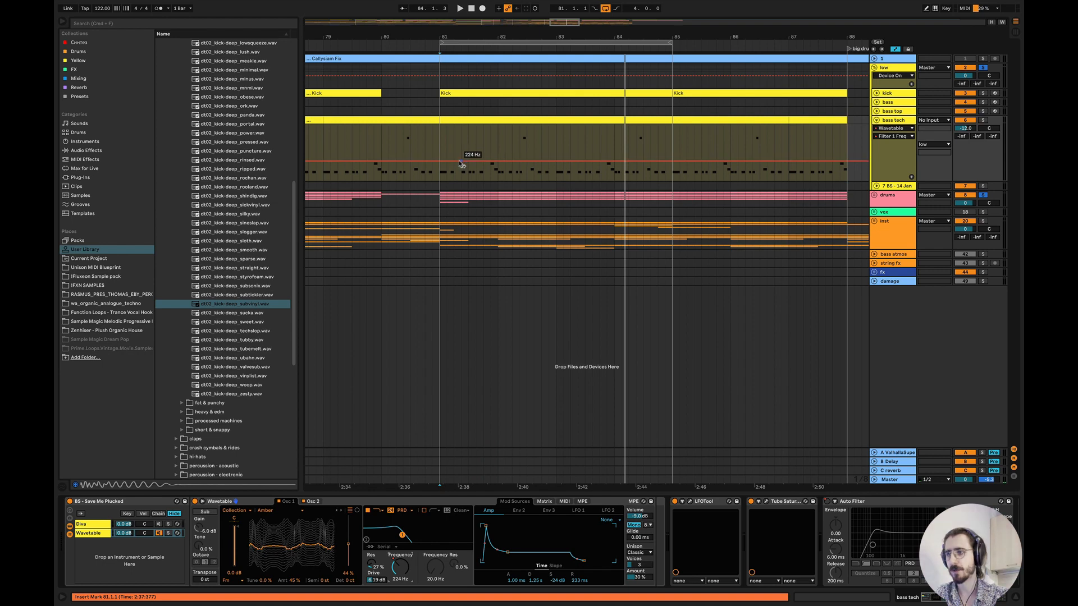
- Draw a Filter 1 Freq automation peak around 82.3, reshape it into a steep spike dropping to 102 Hz, and audition it
click(578, 162)
drag(527, 162, 527, 156)
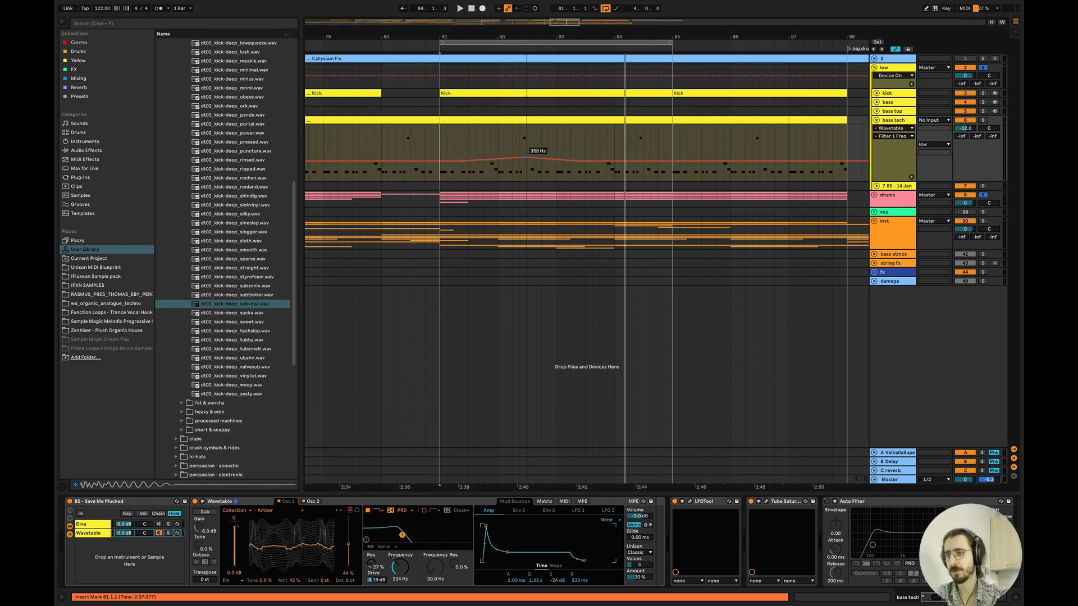
key(space)
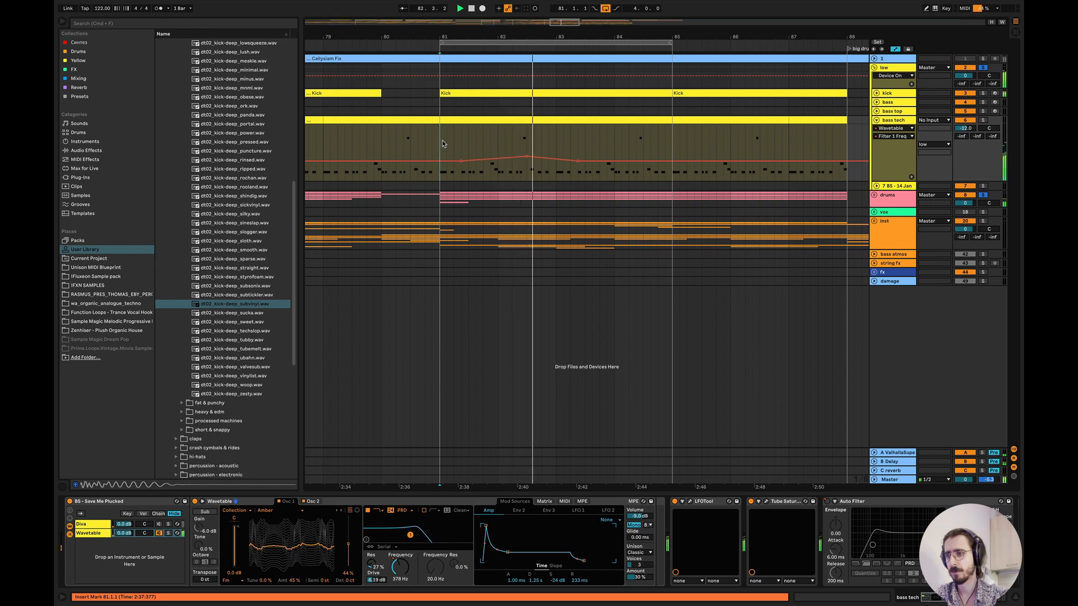
key(space)
key(space)
drag(511, 157, 533, 167)
key(space)
key(space)
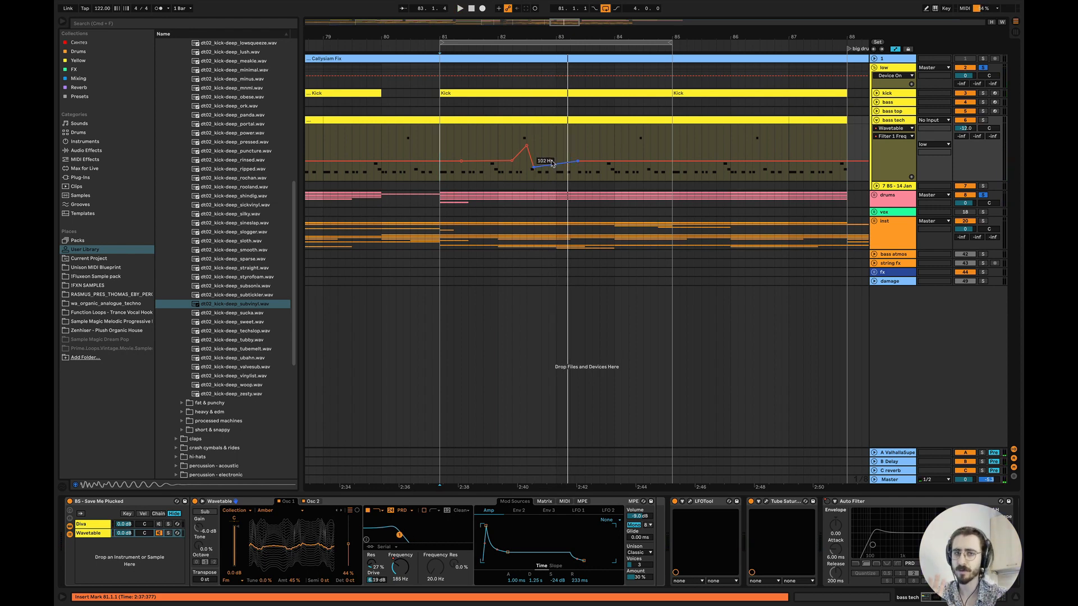
- Undo all the Filter 1 Freq automation edits on the bass tech track
key(super+z)
key(super+z)
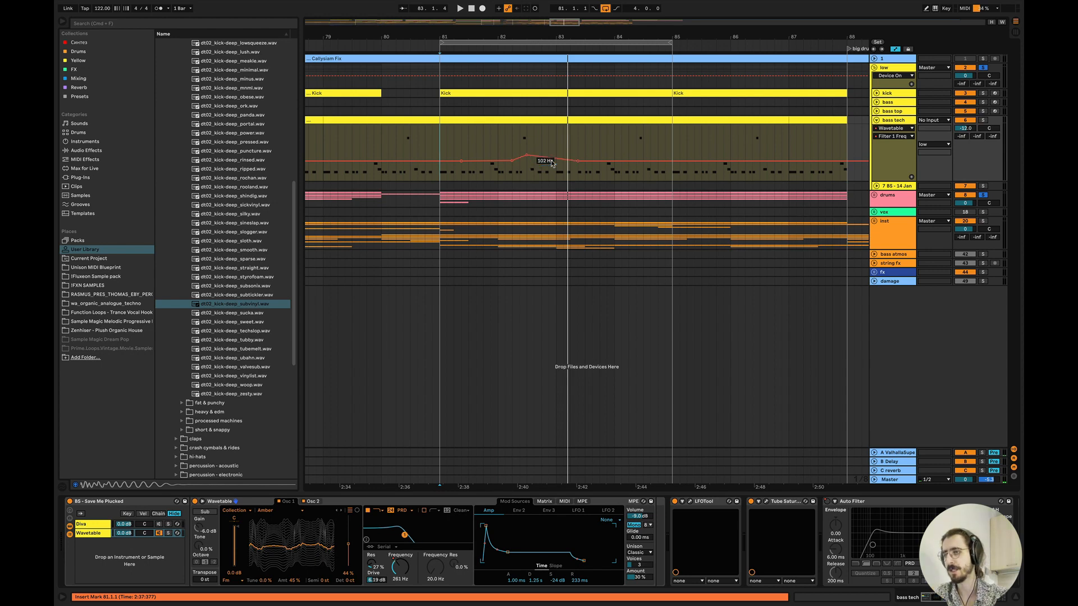
key(super+z)
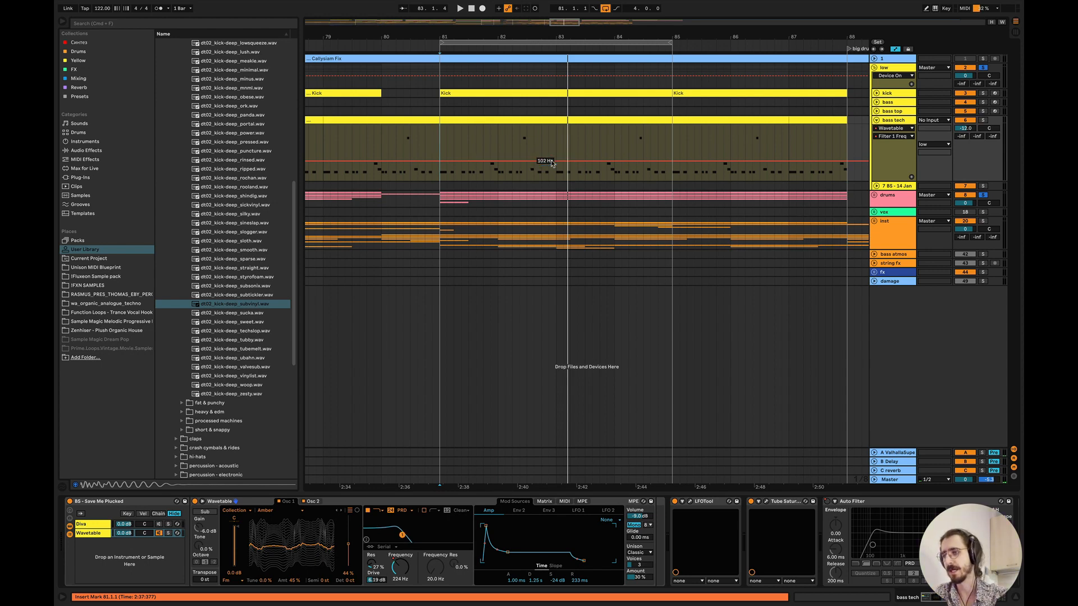
- Open the bass tech MIDI clip in the note editor and enlarge its velocity lane
double_click(526, 121)
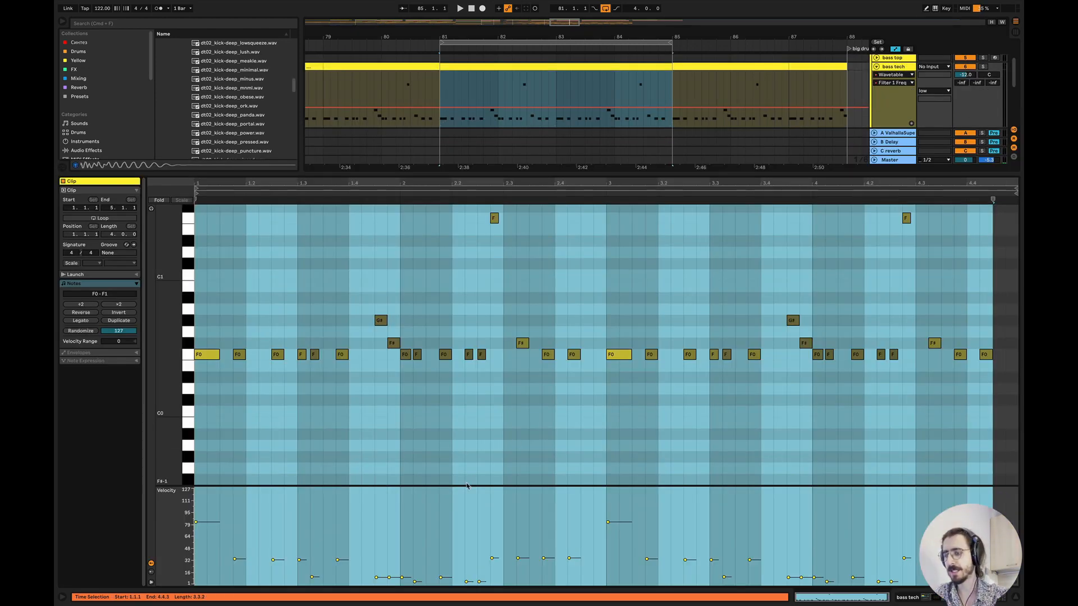
click(464, 488)
drag(464, 486, 463, 430)
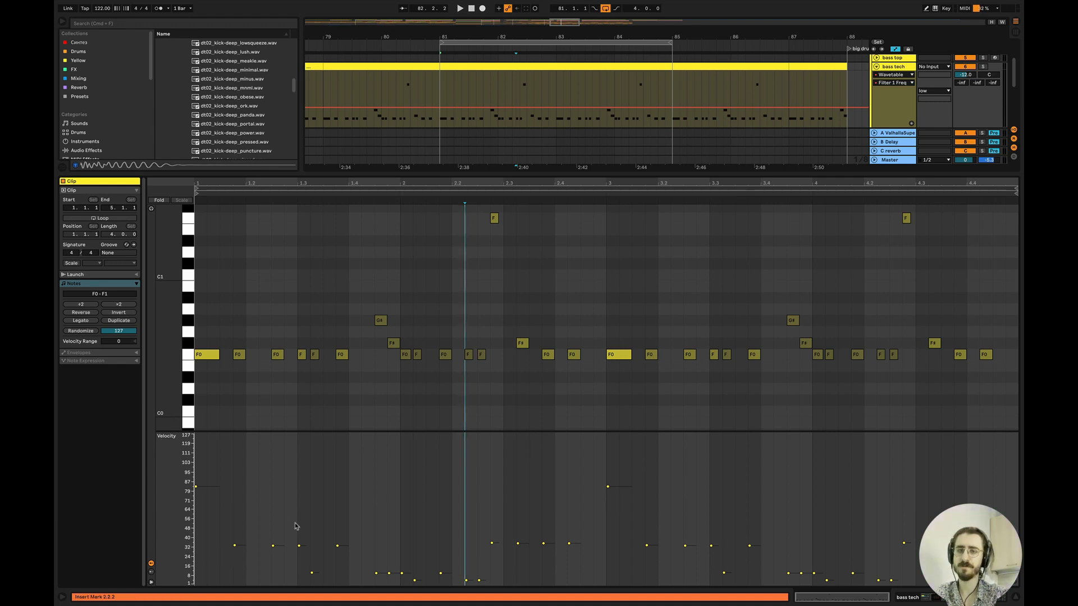
- Vary the velocities of the notes up to 2.2.2, lowering the first to about 10 and raising 1.3.1 to 46 and G#0 to 32
drag(195, 486, 195, 573)
drag(273, 545, 272, 567)
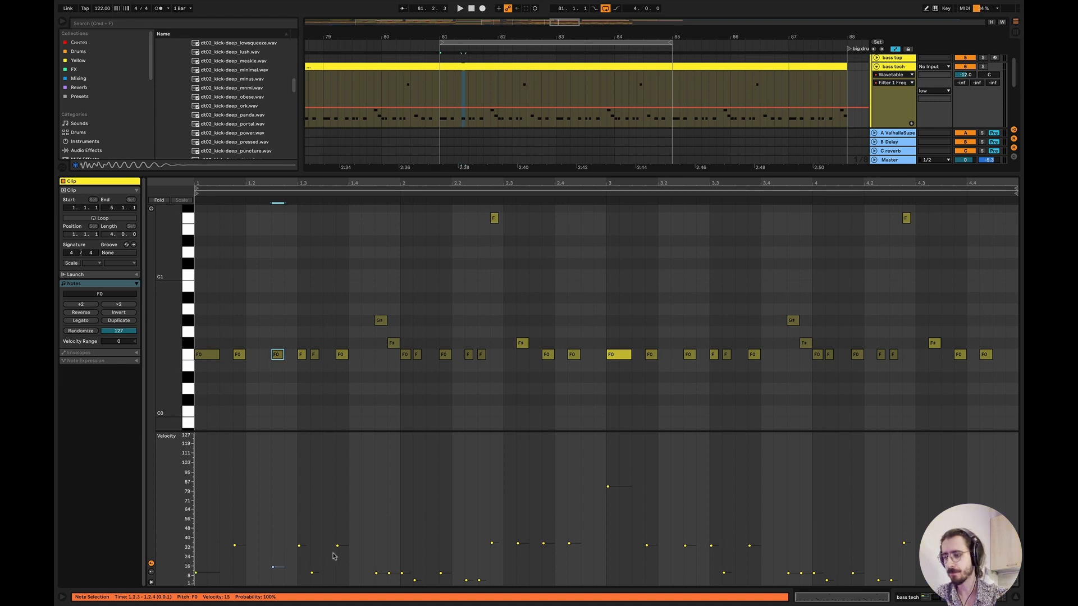
drag(336, 546, 298, 533)
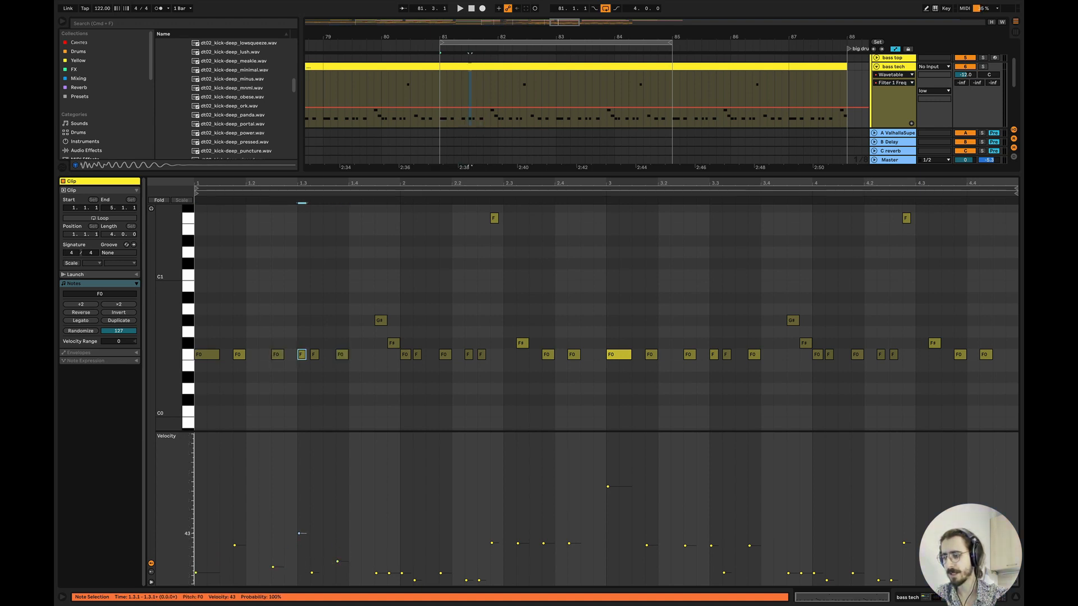
drag(298, 493, 298, 471)
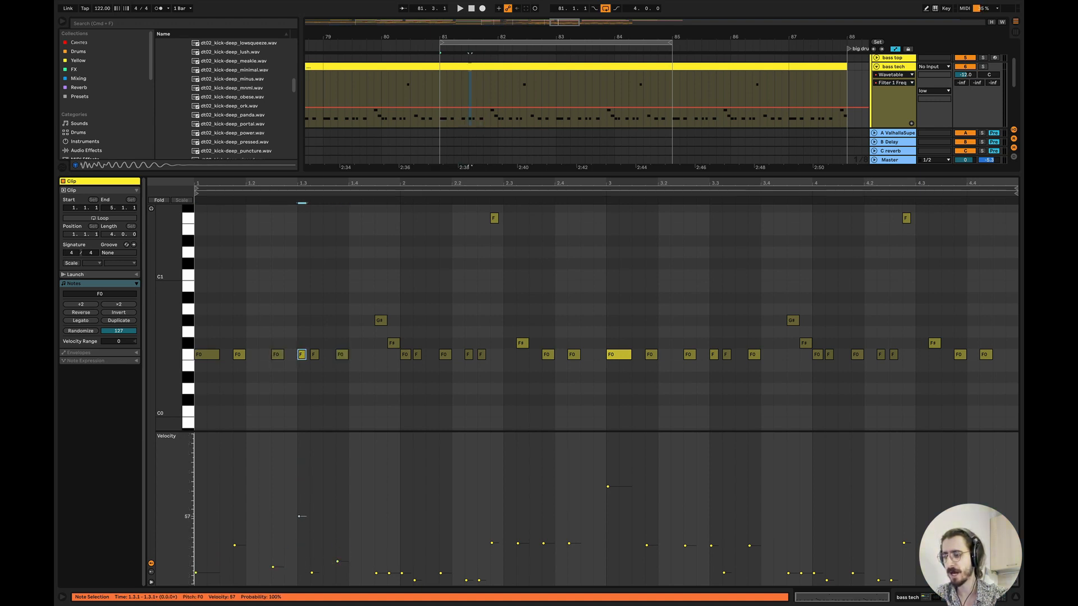
drag(299, 527, 298, 530)
mouse_move(234, 545)
mouse_down()
mouse_move(313, 581)
mouse_move(338, 558)
mouse_move(377, 572)
mouse_move(379, 547)
mouse_up()
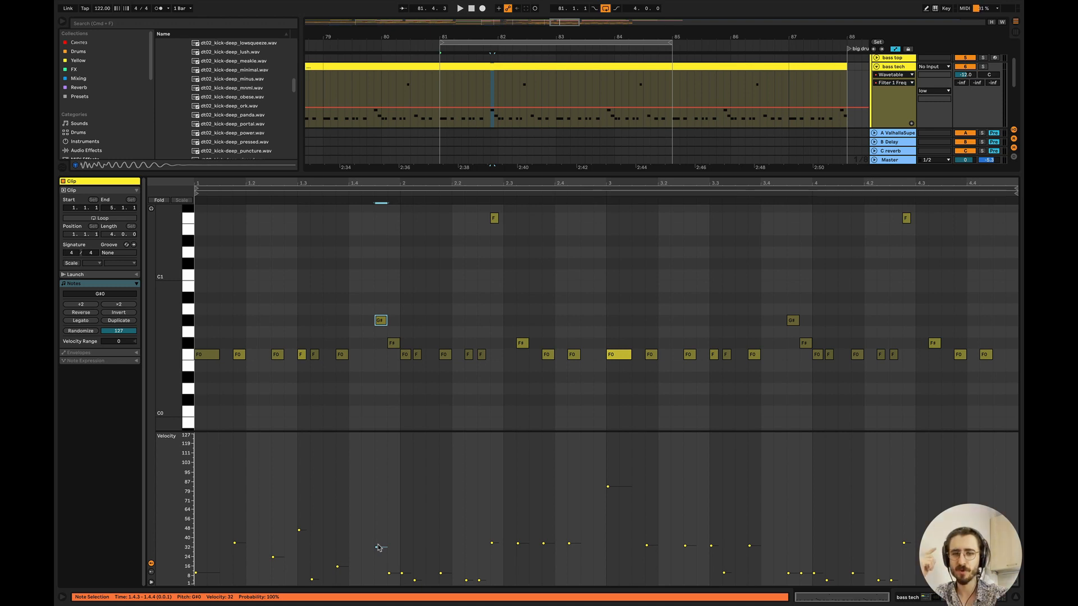
drag(389, 573, 392, 560)
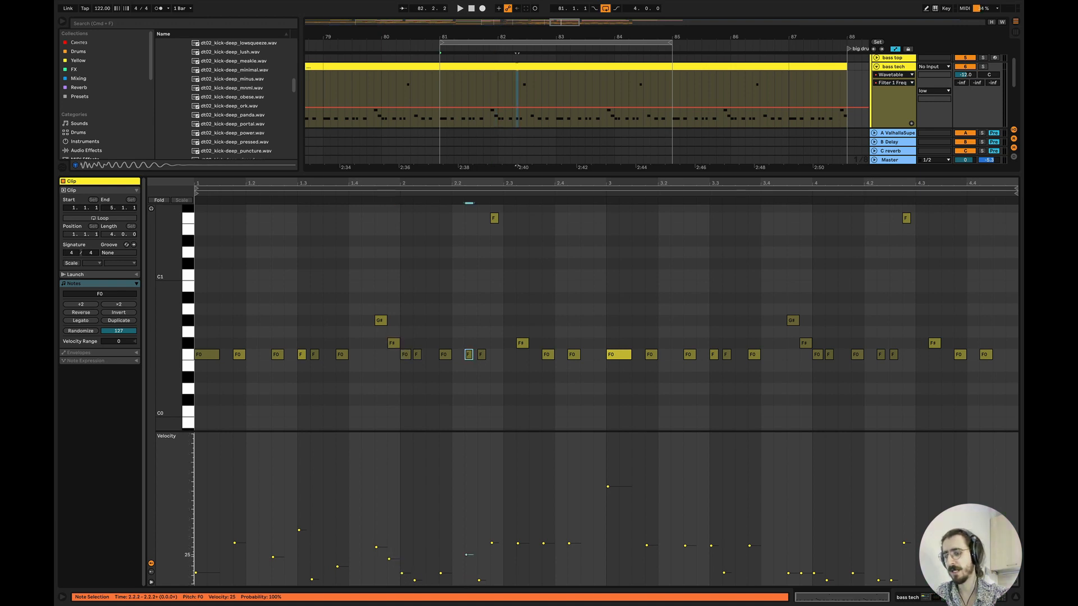
- Lower the velocities in the clip's second bar, with the last F0 at 13 and the F#0 at 7, and adjust the F0 at 2.1.4
drag(569, 544, 569, 569)
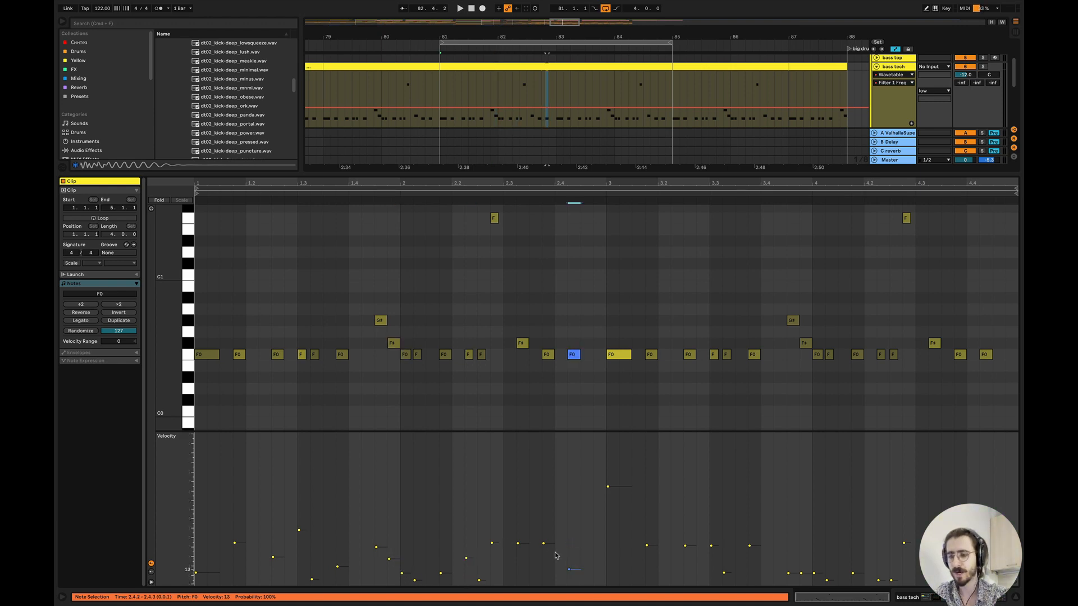
click(544, 544)
click(544, 544)
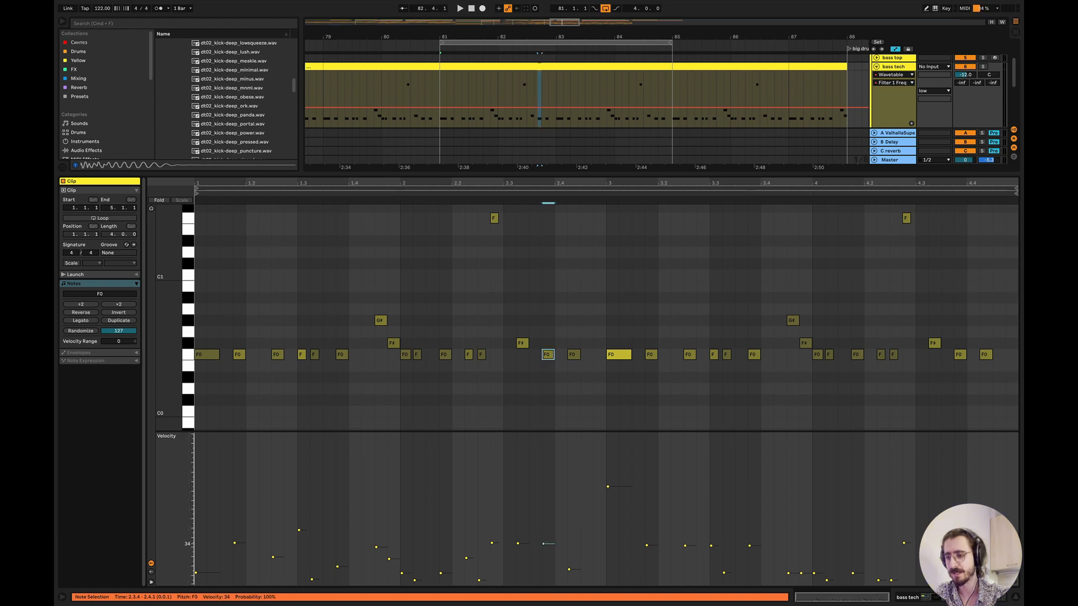
drag(527, 545, 528, 581)
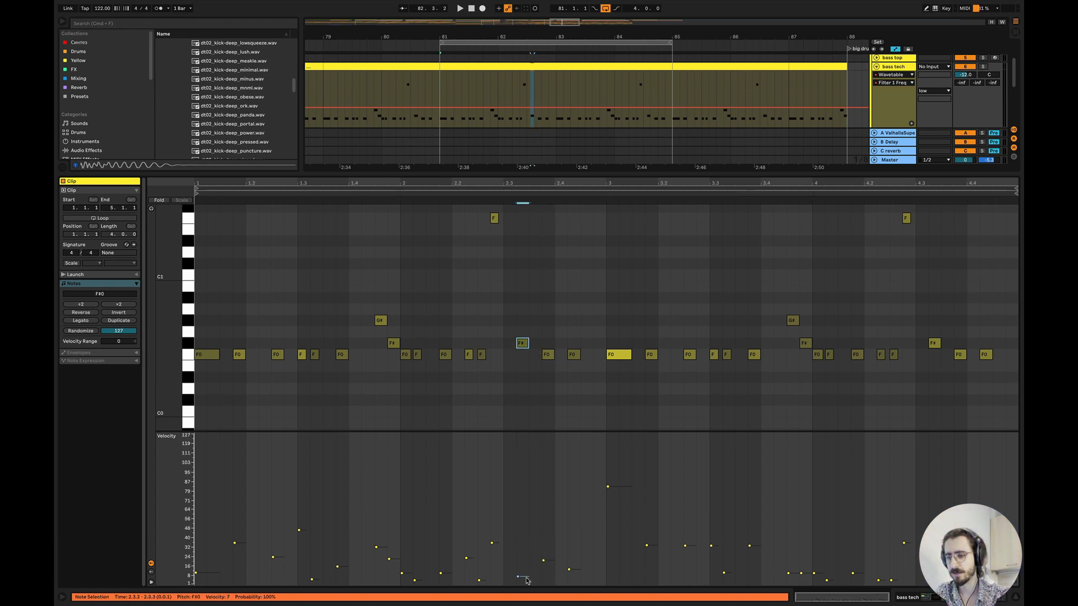
click(442, 572)
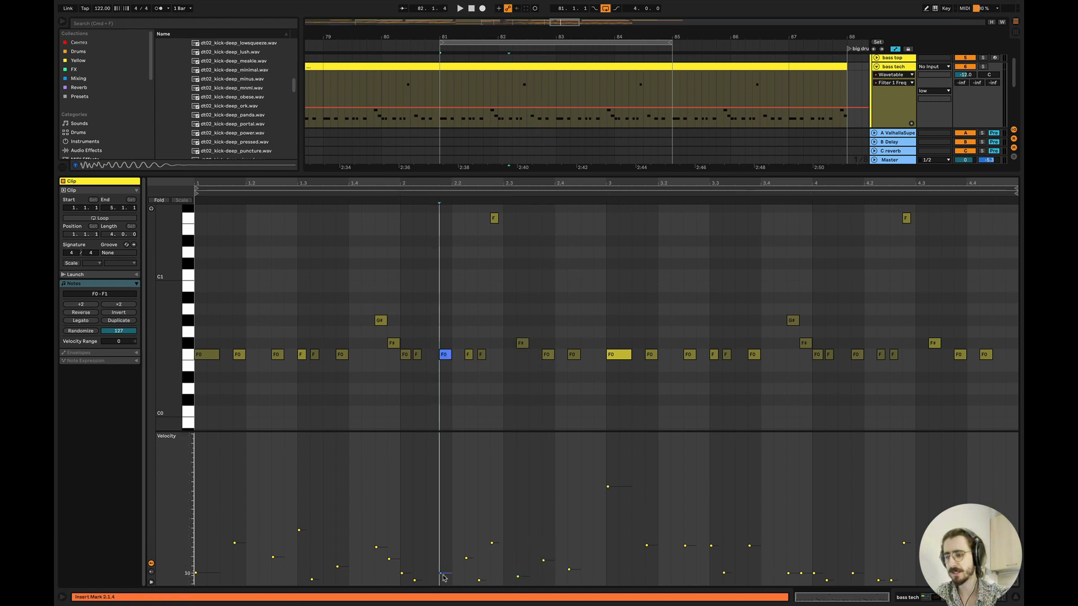
- Vary the third bar's velocities, lowering its first note to about 37 and raising the G#0 to about 28 and F#0 to about 18
mouse_move(620, 487)
mouse_down()
mouse_move(620, 543)
mouse_move(647, 556)
mouse_move(650, 572)
mouse_move(685, 558)
mouse_move(685, 572)
mouse_up()
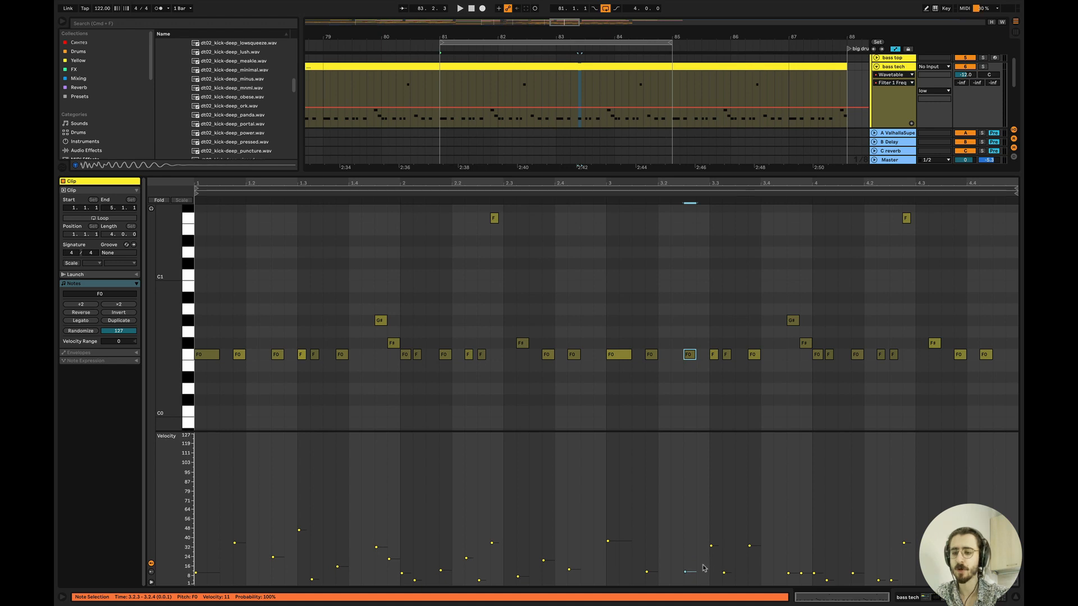
mouse_move(749, 545)
mouse_down()
mouse_move(750, 558)
mouse_move(724, 515)
mouse_up()
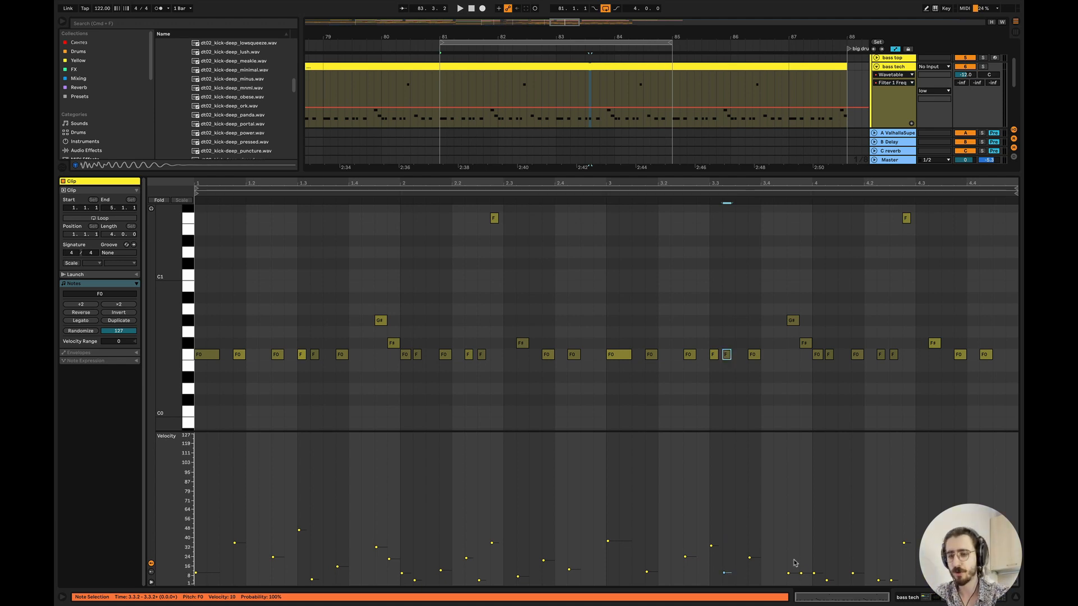
mouse_move(788, 573)
mouse_down()
mouse_move(789, 560)
mouse_move(801, 562)
mouse_up()
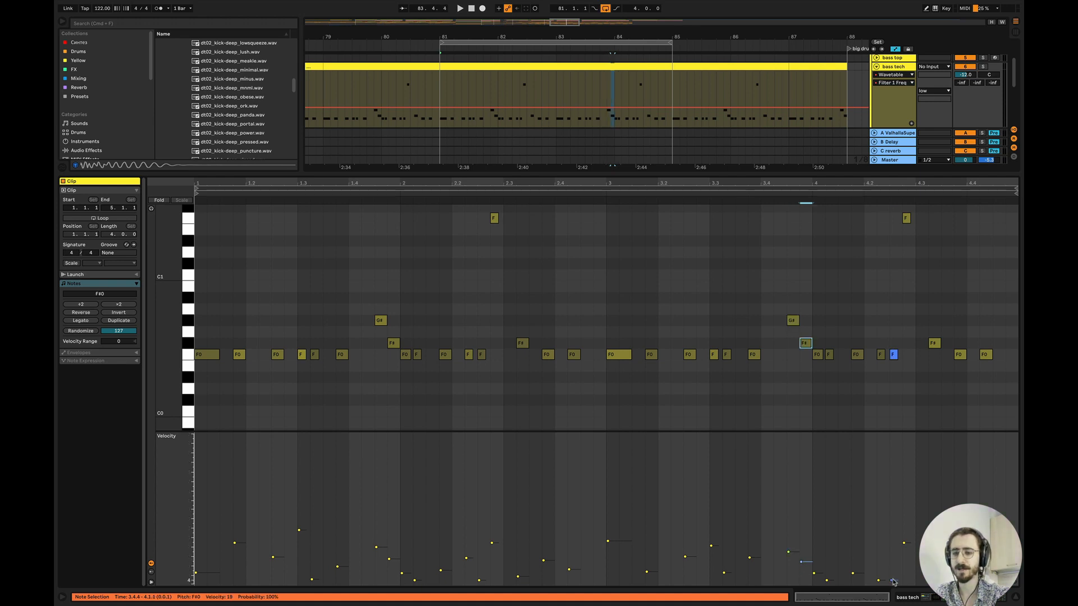
- Vary the fourth bar's velocities, with F#0 at about 16, the last note at 9 and the one before it at 26, and audition the pattern
mouse_move(891, 581)
mouse_down()
mouse_move(891, 563)
mouse_move(930, 566)
mouse_up()
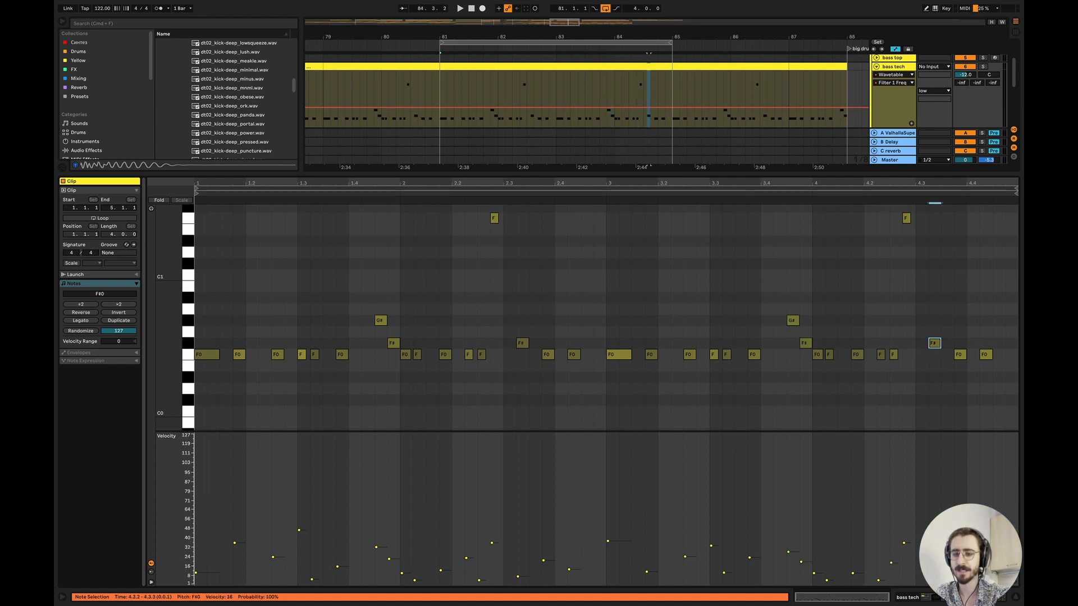
drag(981, 543, 981, 575)
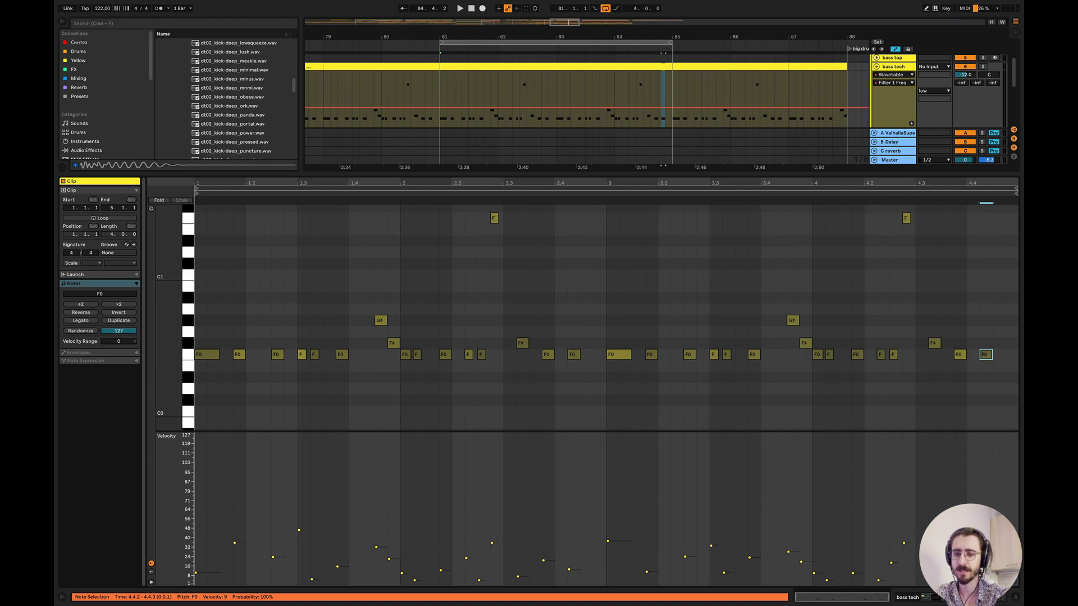
drag(956, 537, 956, 554)
key(space)
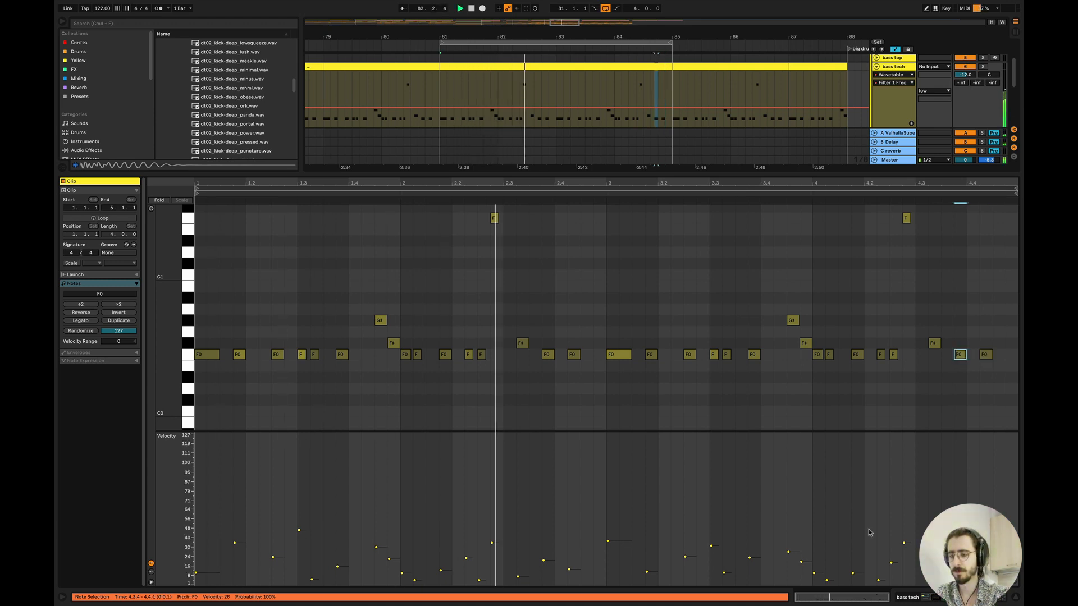
key(space)
- Level all notes in the clip to one velocity of about 29, audition it for comparison, and undo the change
key(super+a)
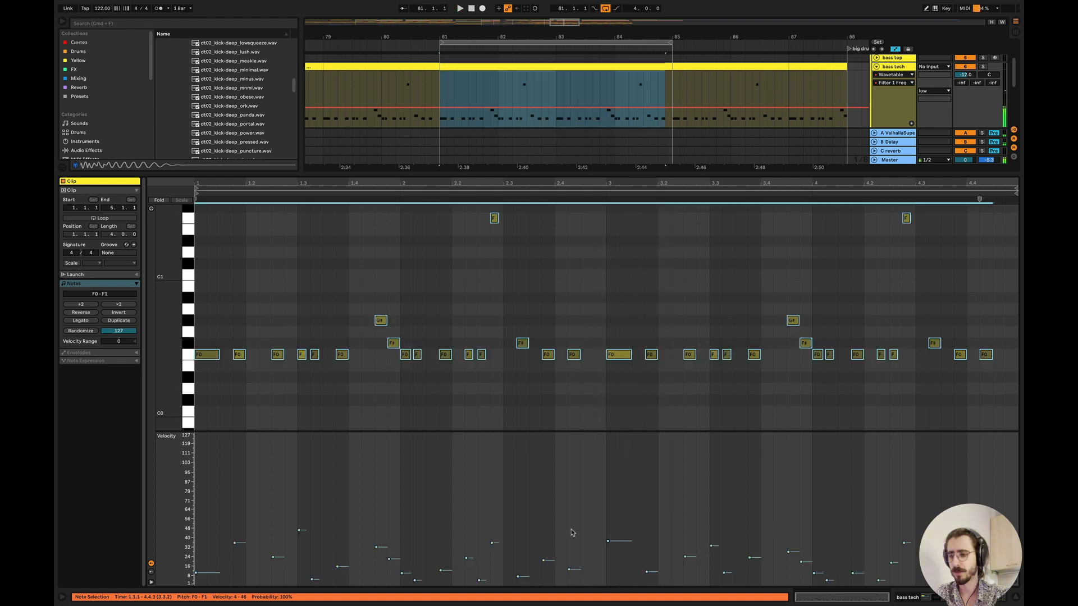
mouse_move(543, 561)
mouse_down()
mouse_move(543, 416)
mouse_move(548, 551)
mouse_up()
key(space)
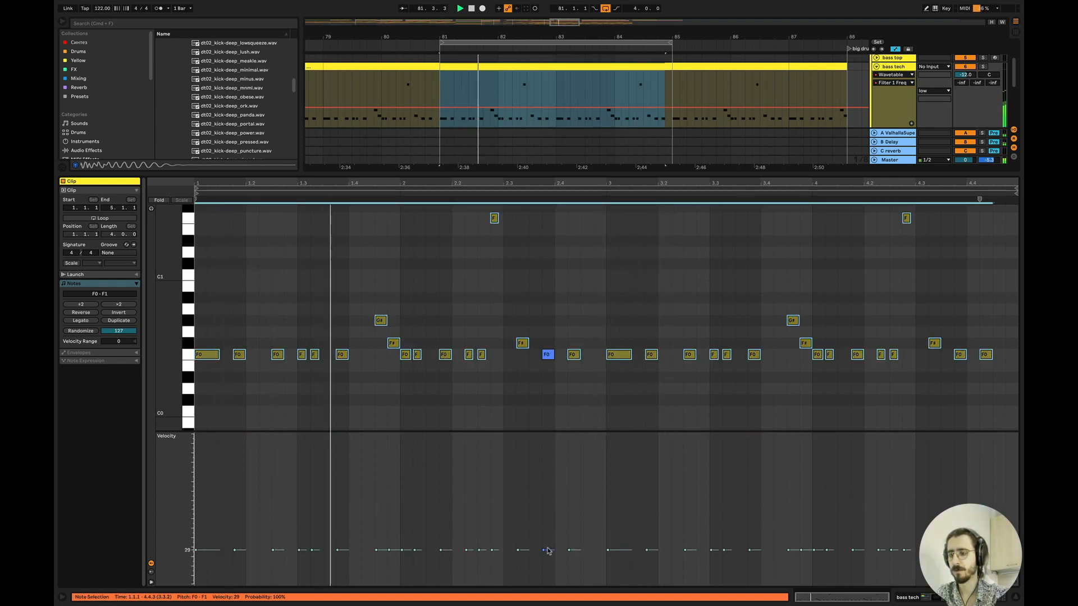
click(581, 506)
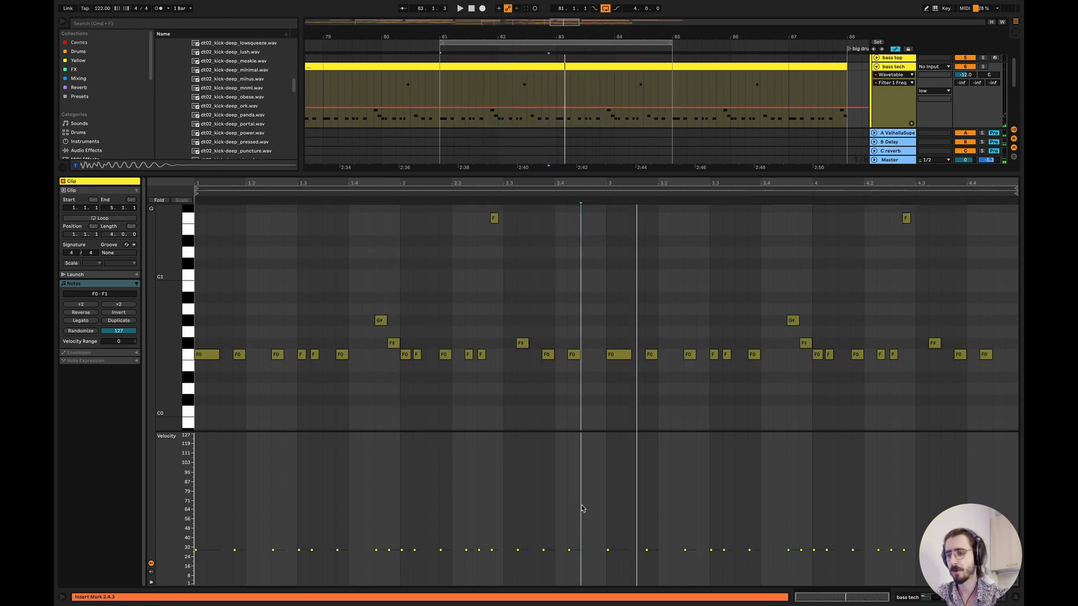
key(super+z)
- Audition the bass tech clip with its varied note velocities
key(space)
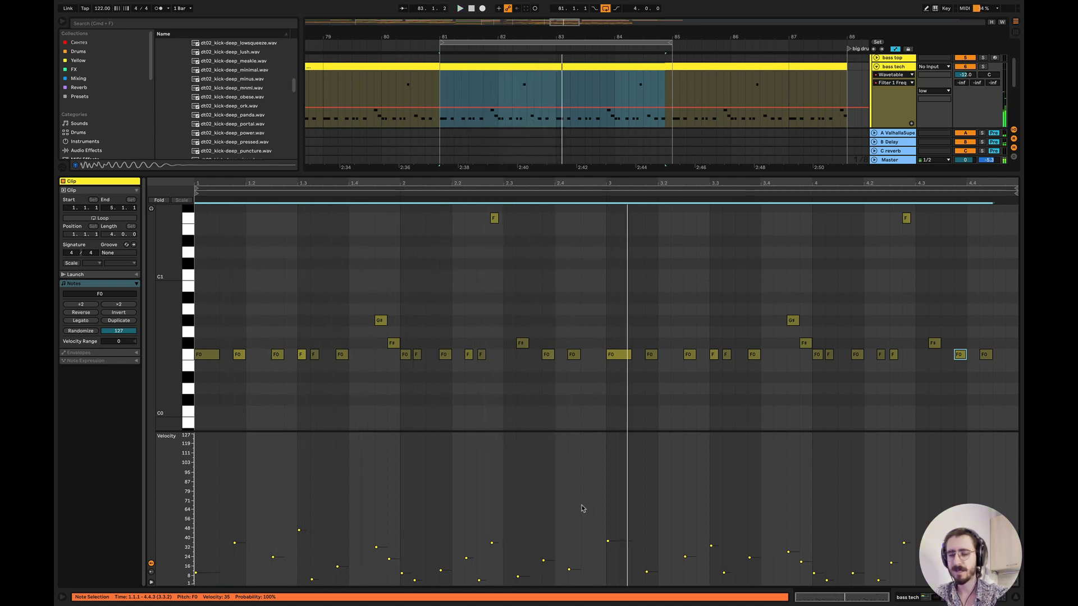
key(space)
key(space)
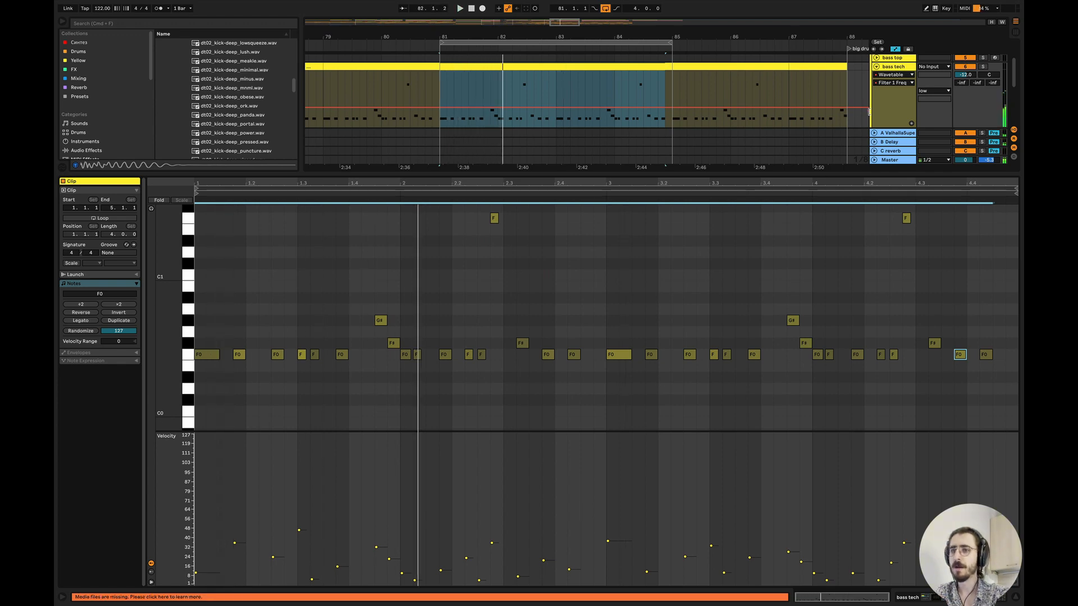
- In the bass tech Wavetable's MPE modulation settings, lower the velocity amount for Filter 1 Freq to zero while auditioning the loop
click(897, 68)
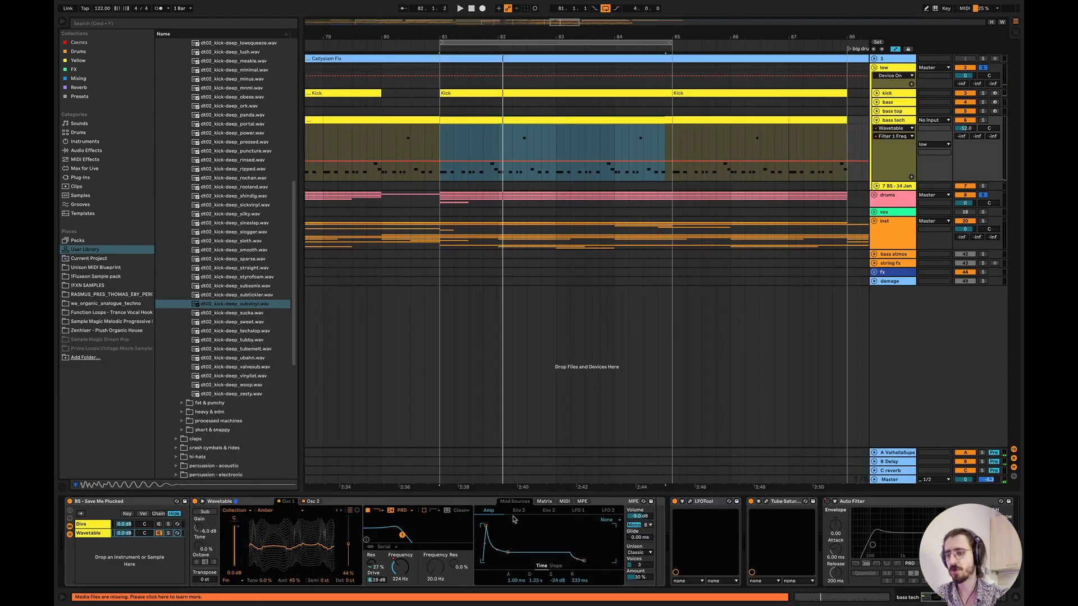
click(545, 501)
click(582, 501)
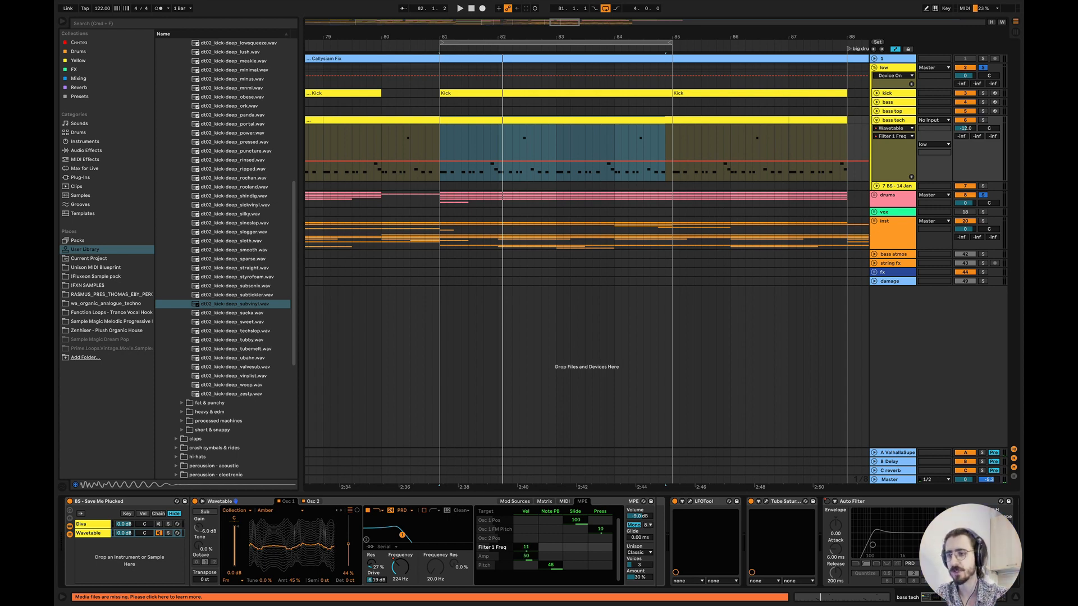
key(space)
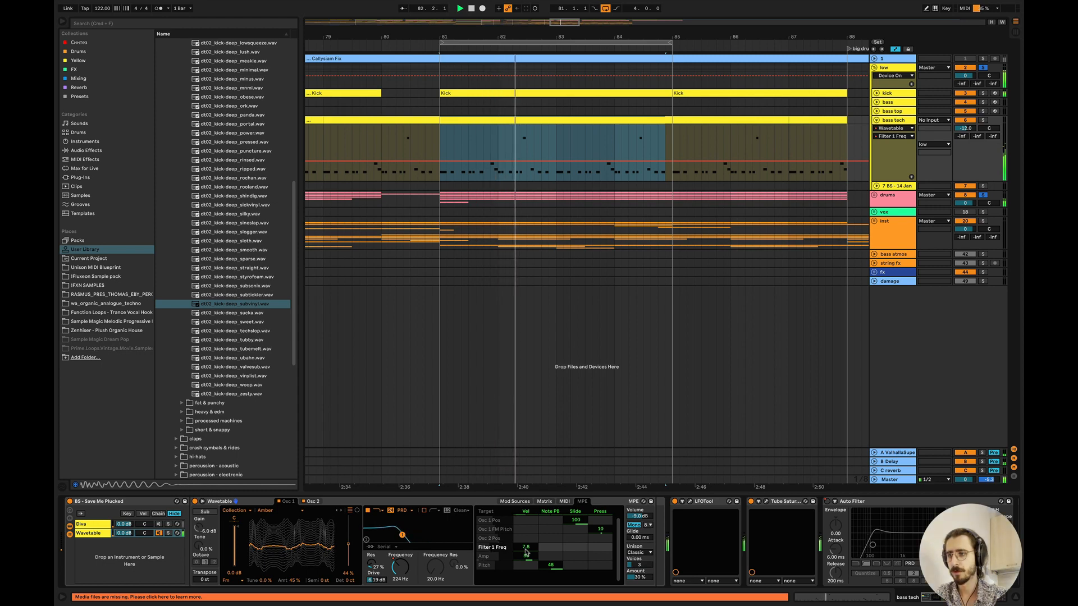
mouse_move(525, 549)
mouse_down()
mouse_move(526, 570)
mouse_move(525, 549)
mouse_up()
key(space)
key(space)
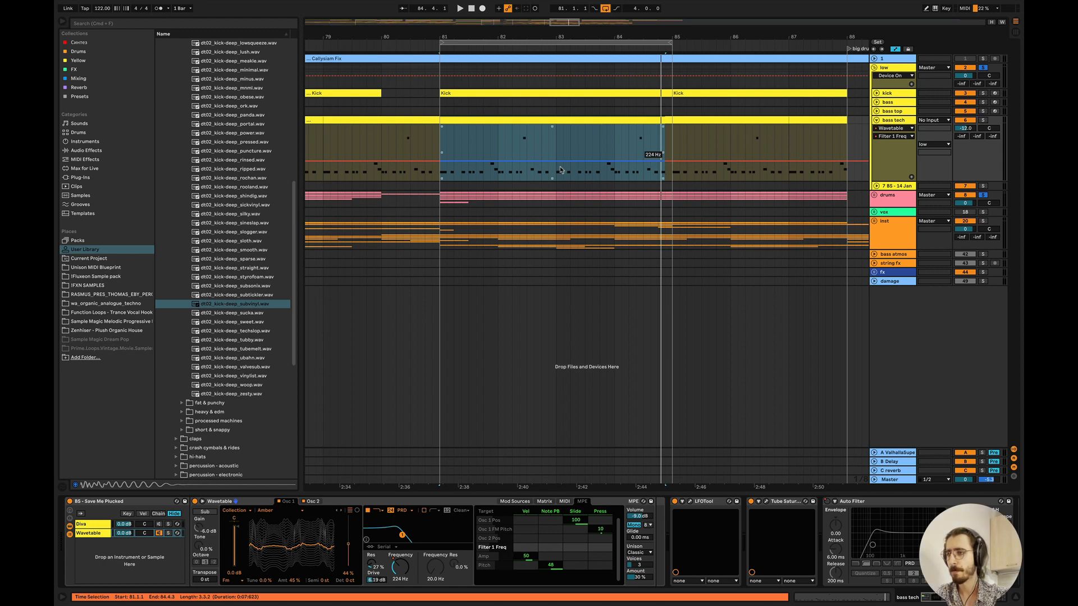
double_click(556, 120)
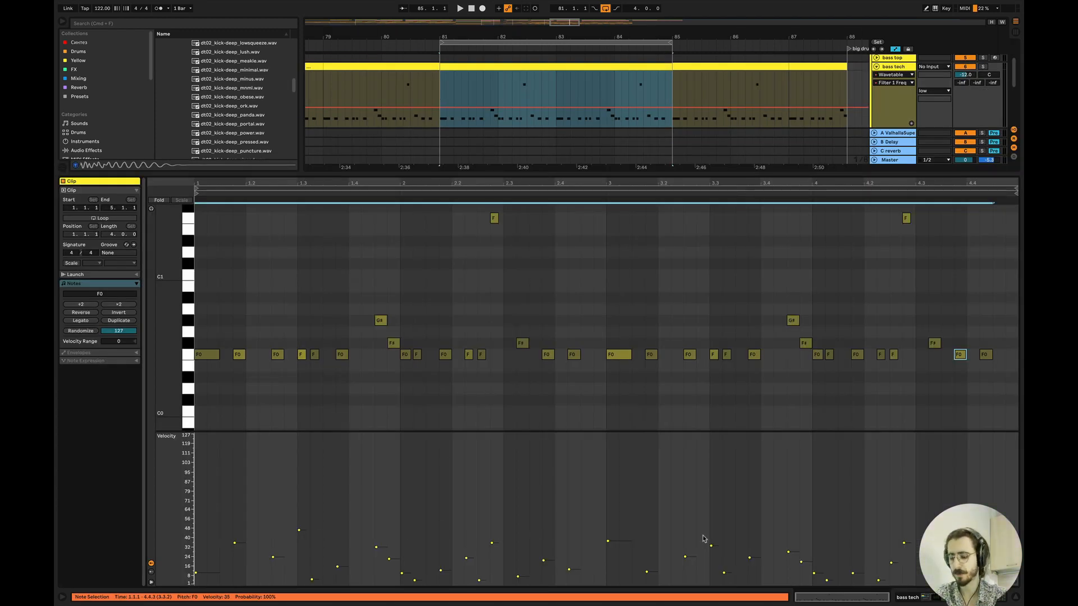
click(1015, 597)
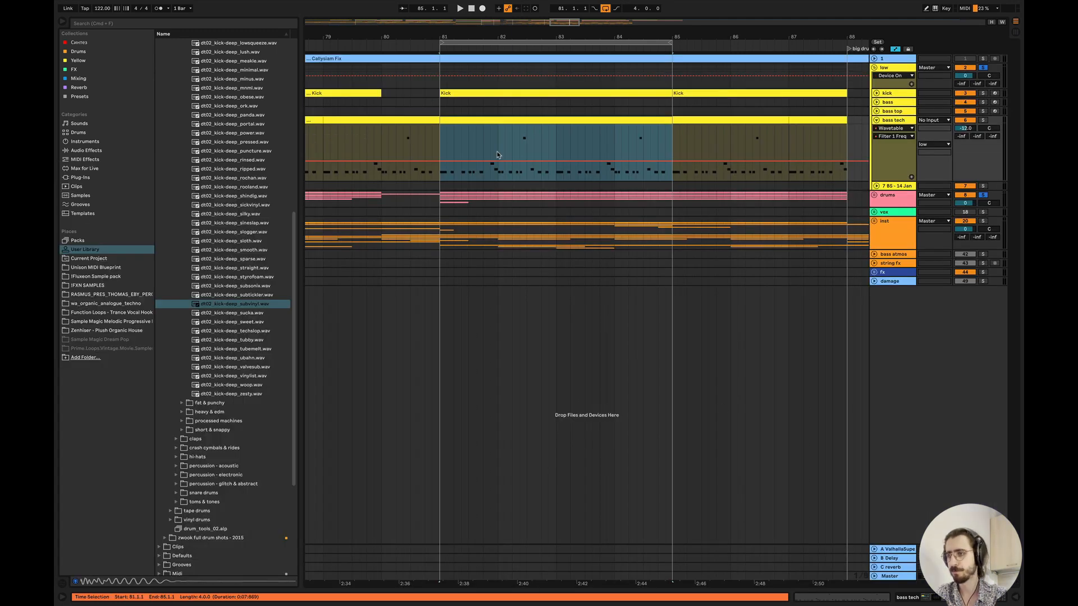
drag(448, 137, 675, 118)
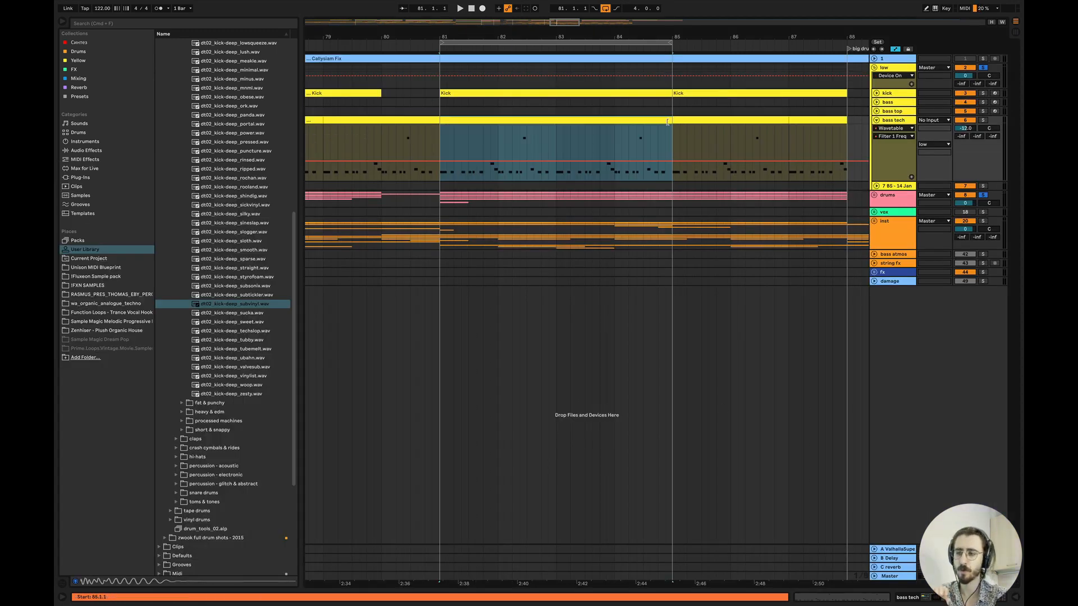
click(442, 140)
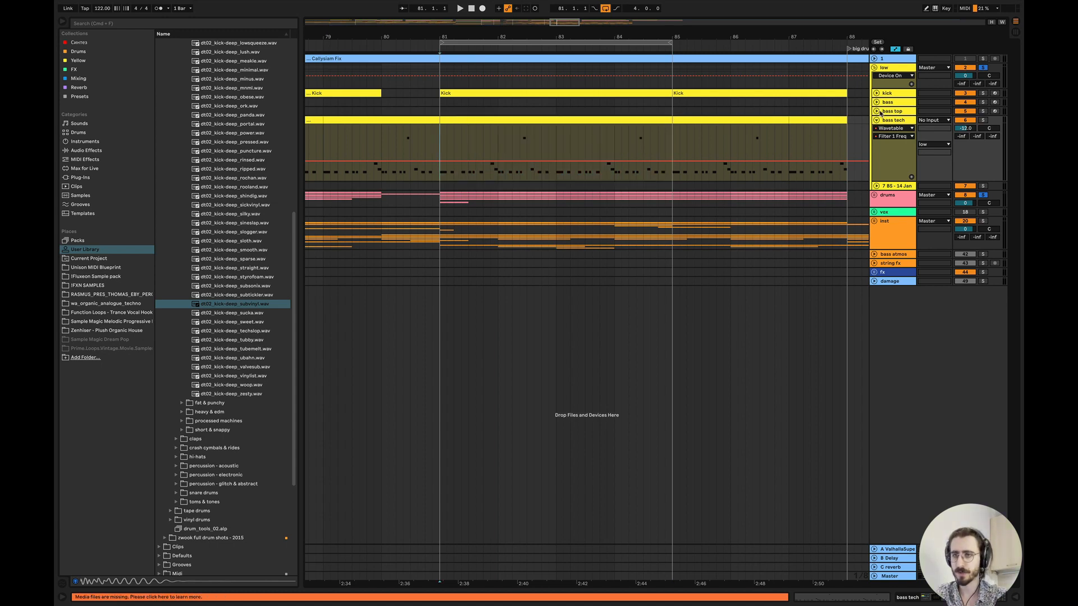
- Collapse the bass tech track and open the low group's Saturn 2 plug-in window over the empty arrangement area
click(876, 120)
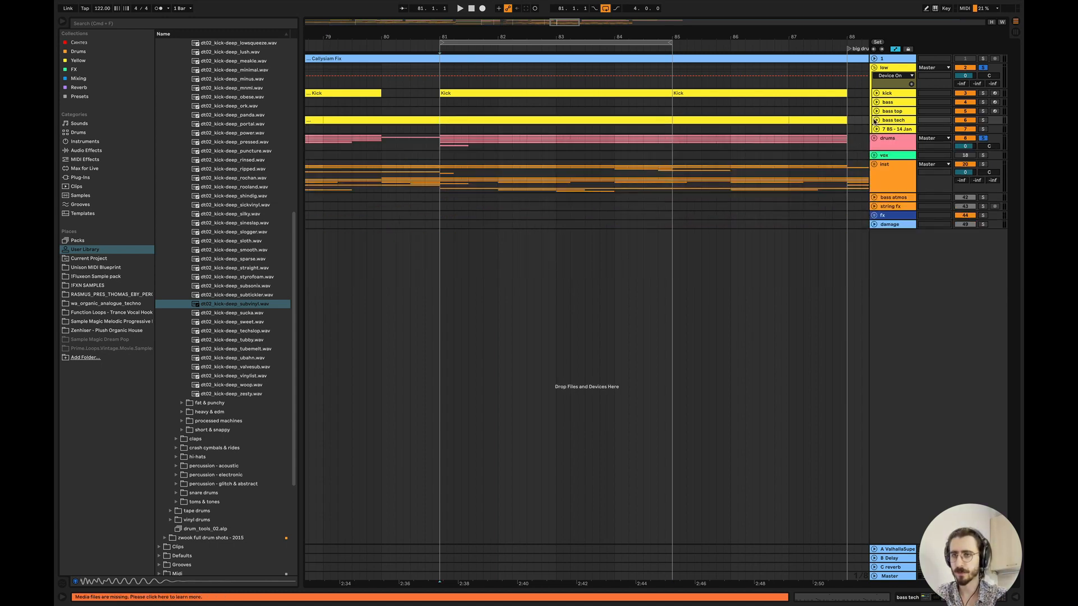
double_click(886, 67)
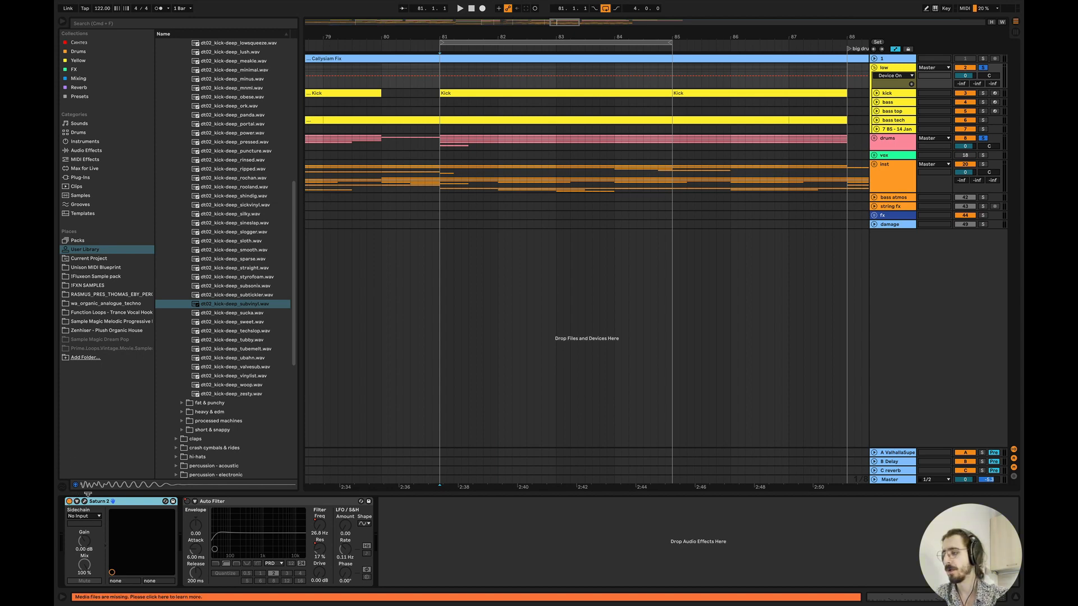
click(84, 501)
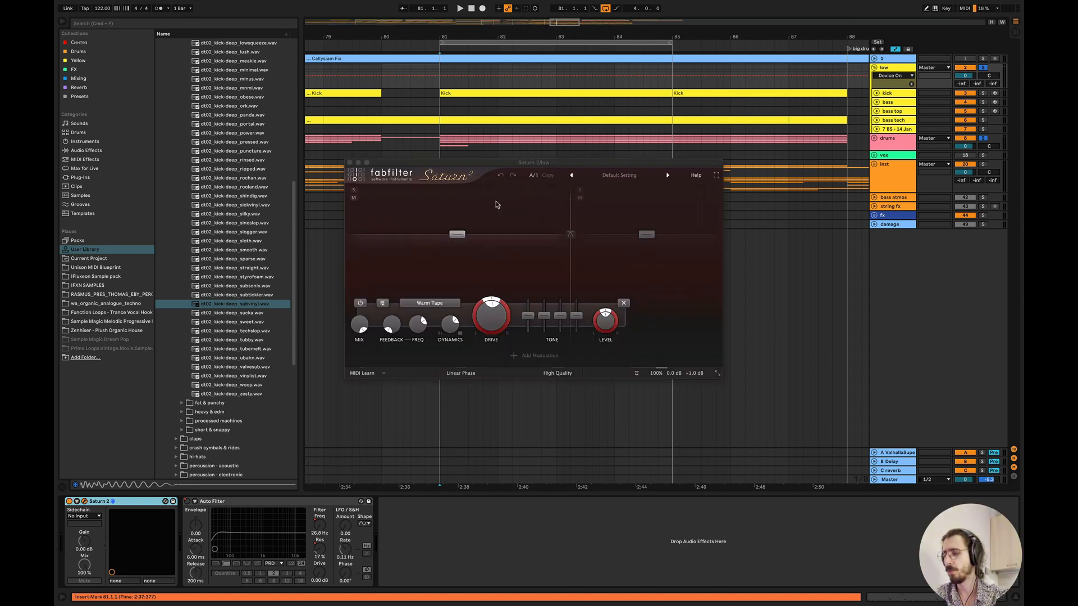
drag(543, 161, 616, 212)
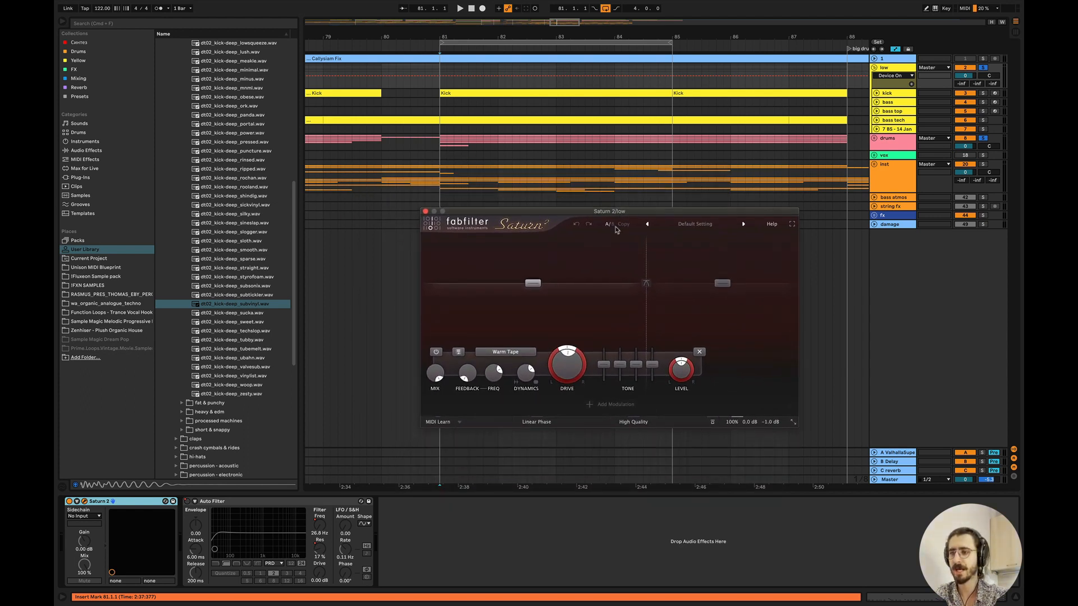
- Audition the low group with Saturn 2 bypassed and active, and switch off the drums group's solo for the comparison
click(567, 372)
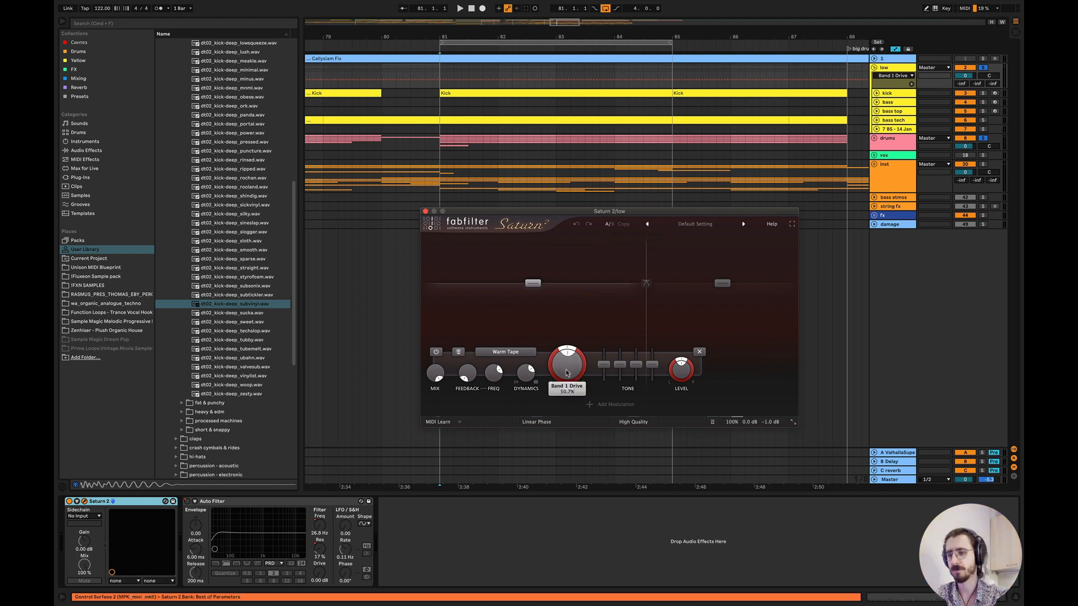
key(space)
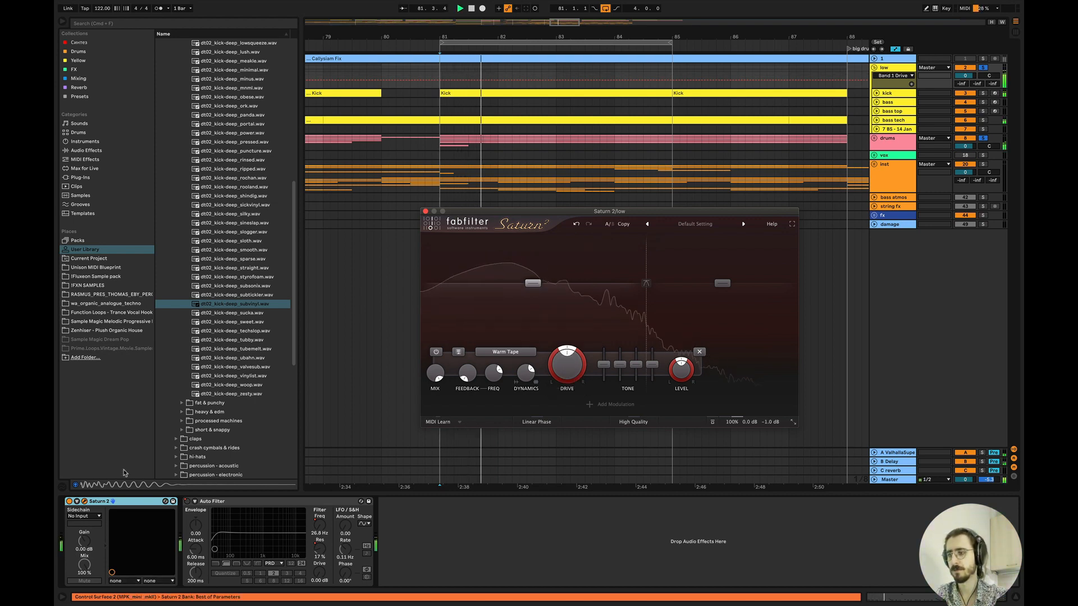
click(712, 422)
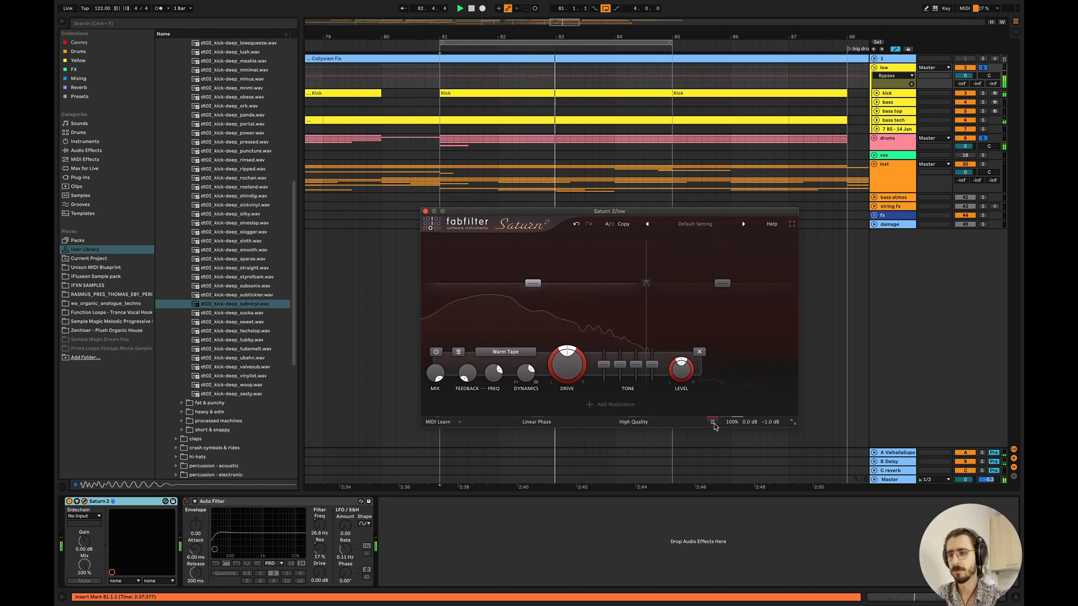
click(983, 139)
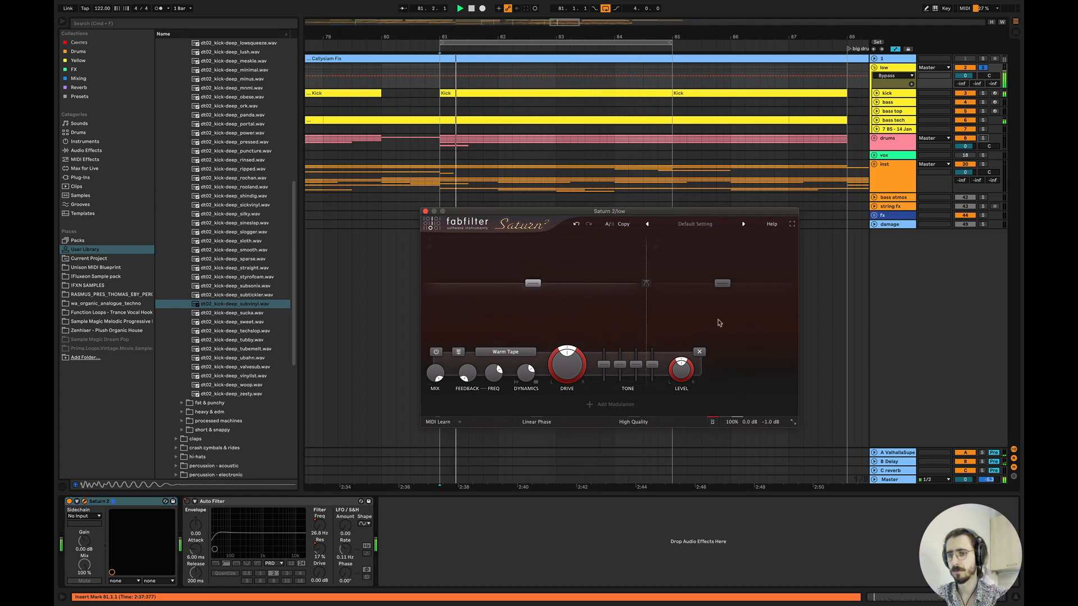
click(713, 422)
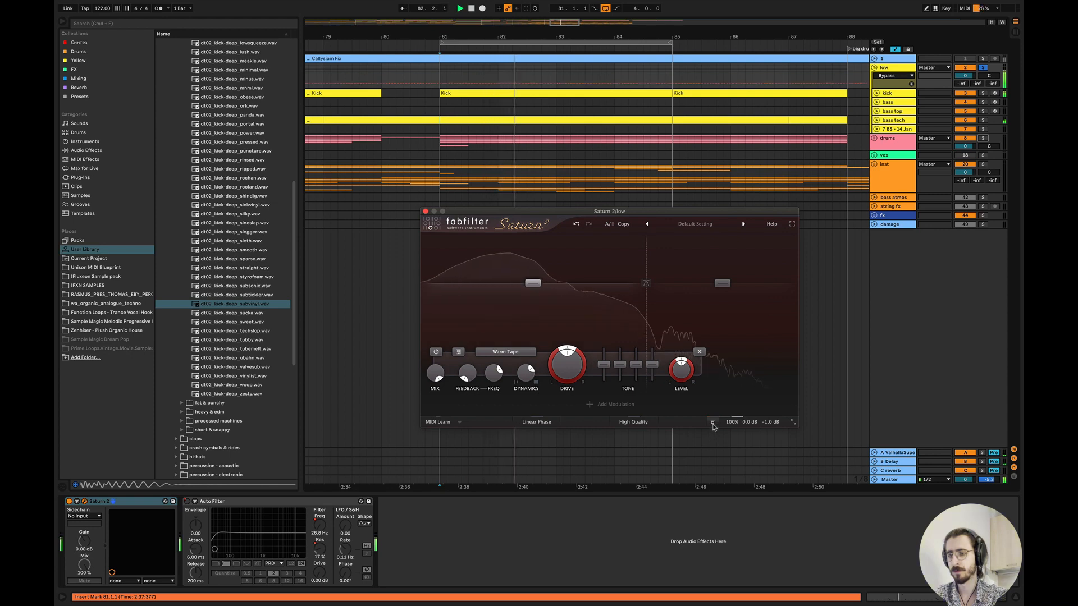
key(space)
- Try moving Saturn 2's crossover and splitting the lower band with an additional crossover, and undo the change
mouse_move(647, 311)
mouse_down()
mouse_move(561, 310)
mouse_move(651, 305)
mouse_move(644, 329)
mouse_up()
key(space)
key(space)
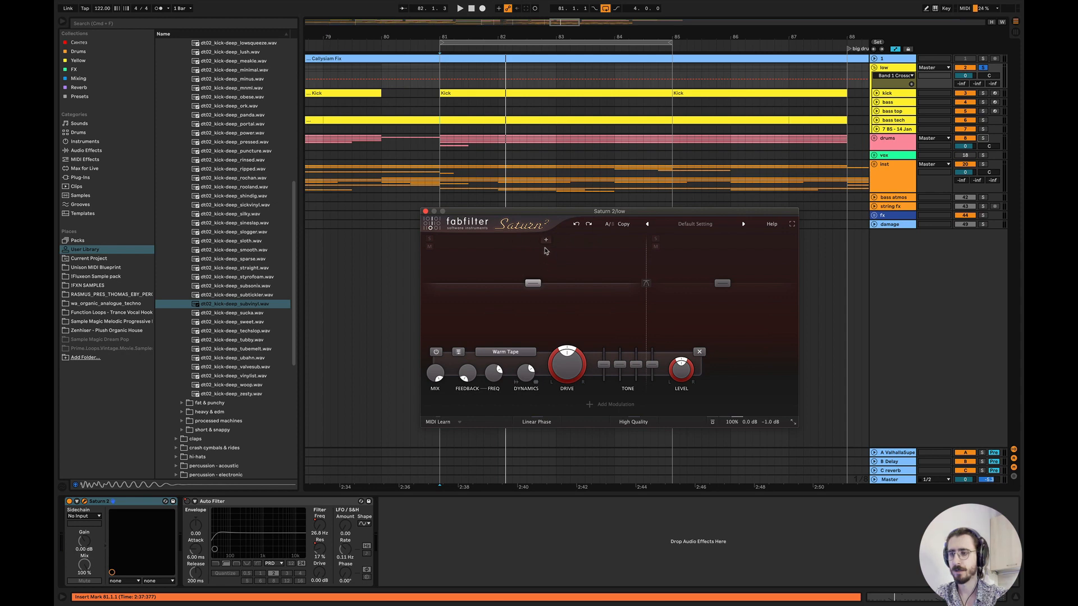
click(544, 250)
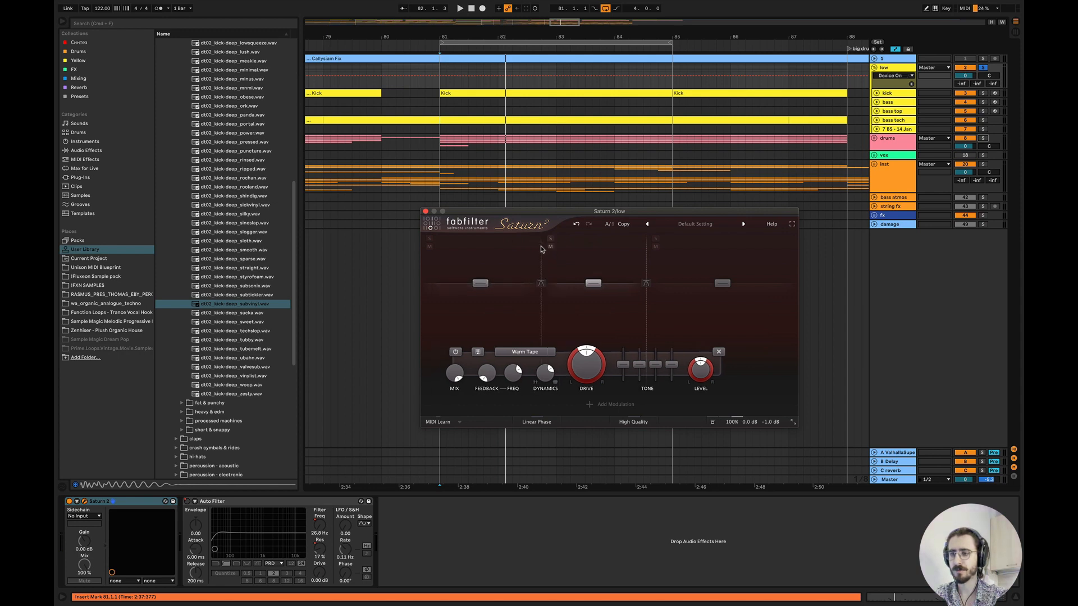
click(576, 225)
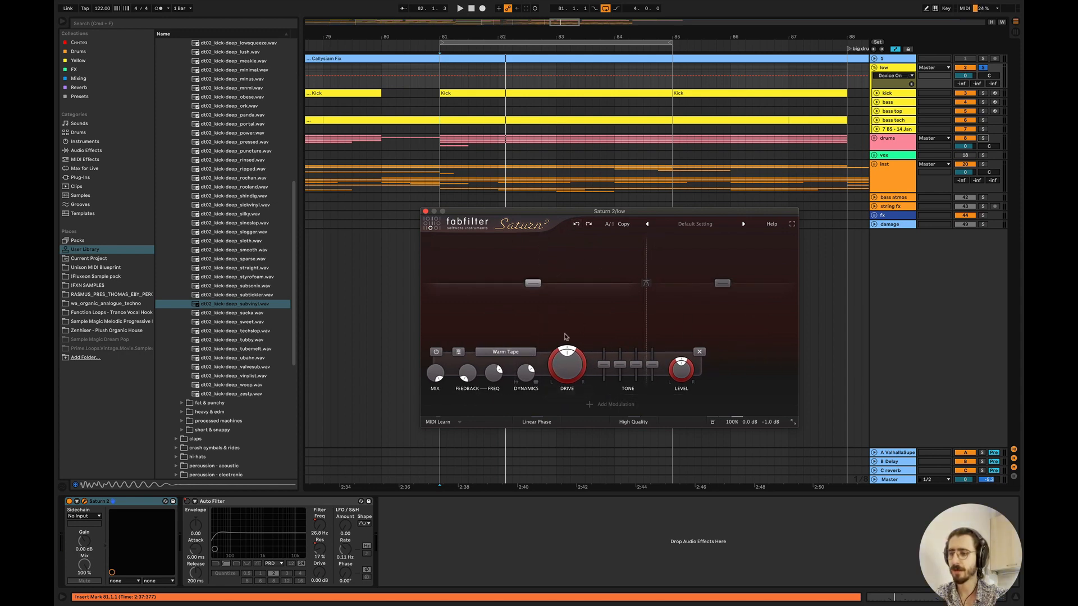
- Try raising Saturn 2's Band 1 Drive to about 60% while auditioning the loop, and bring it back down
click(569, 374)
key(space)
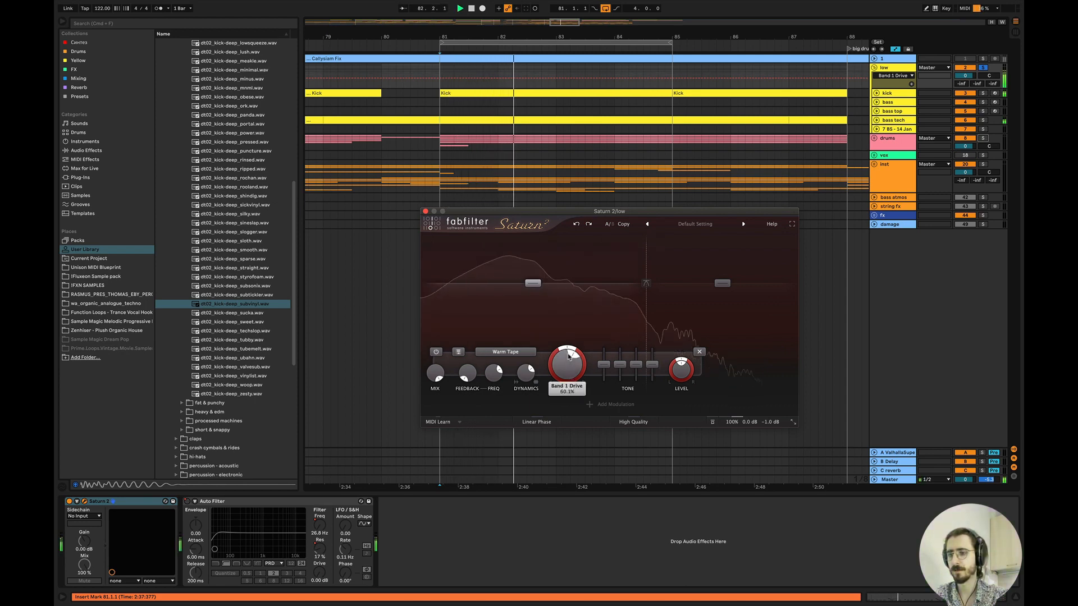
drag(573, 363, 573, 365)
key(space)
- Try Band 1 Dynamics at about 0.56 in Saturn 2 while the loop plays, and return it to about 0.346
click(527, 372)
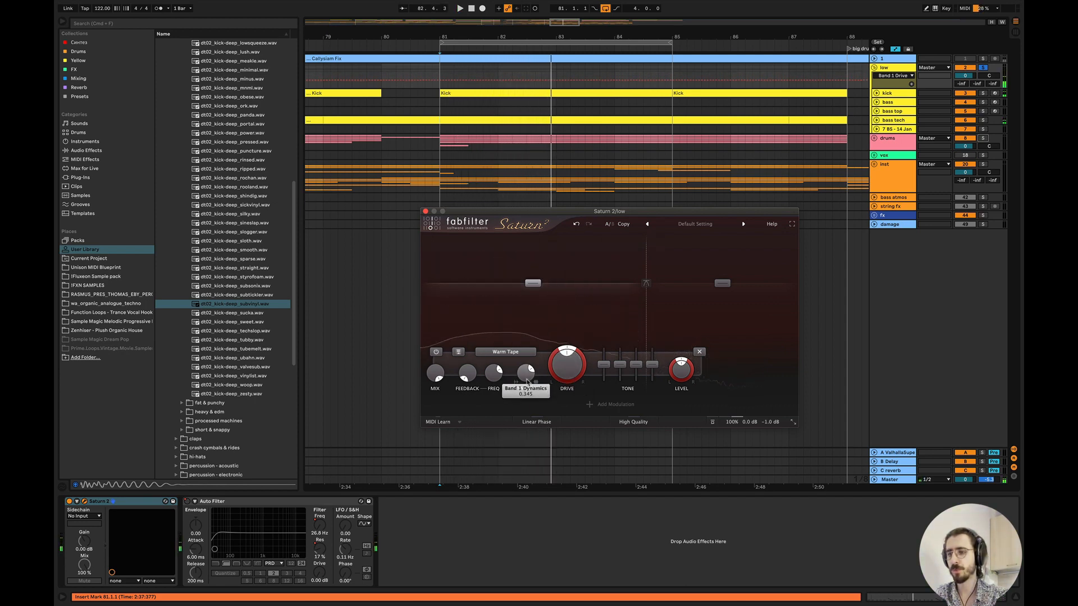
key(space)
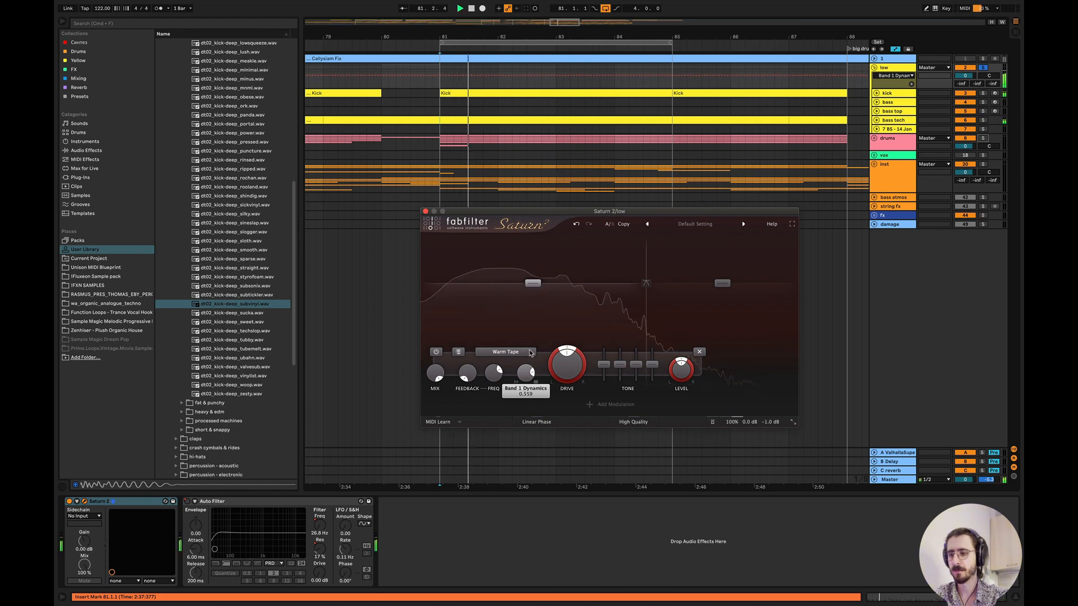
drag(528, 359, 532, 372)
key(space)
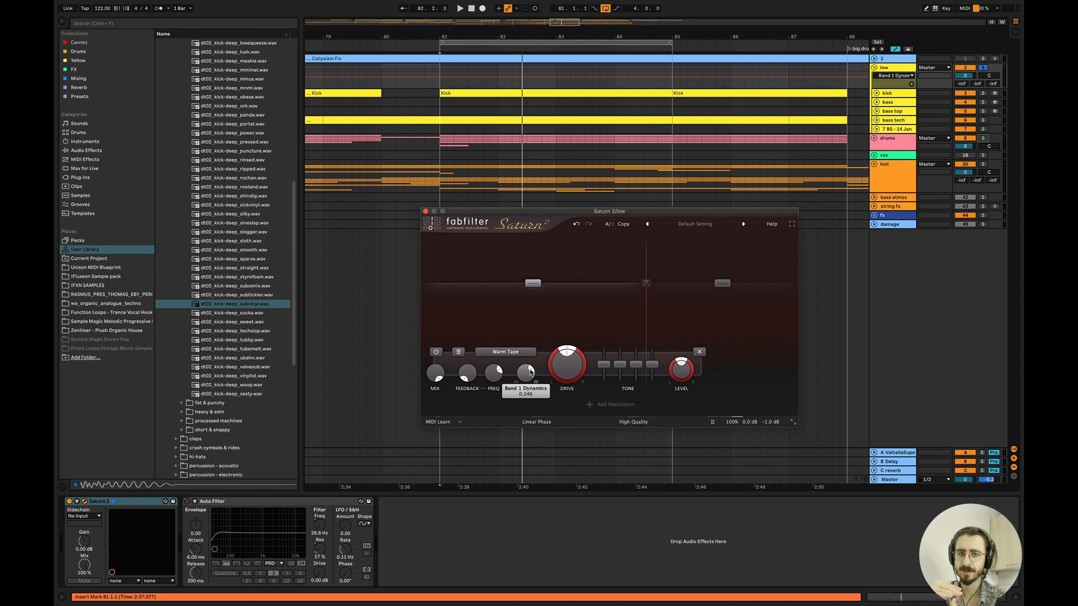
- Compare the kick track with its EQ Eight switched off and on while the loop plays
click(886, 94)
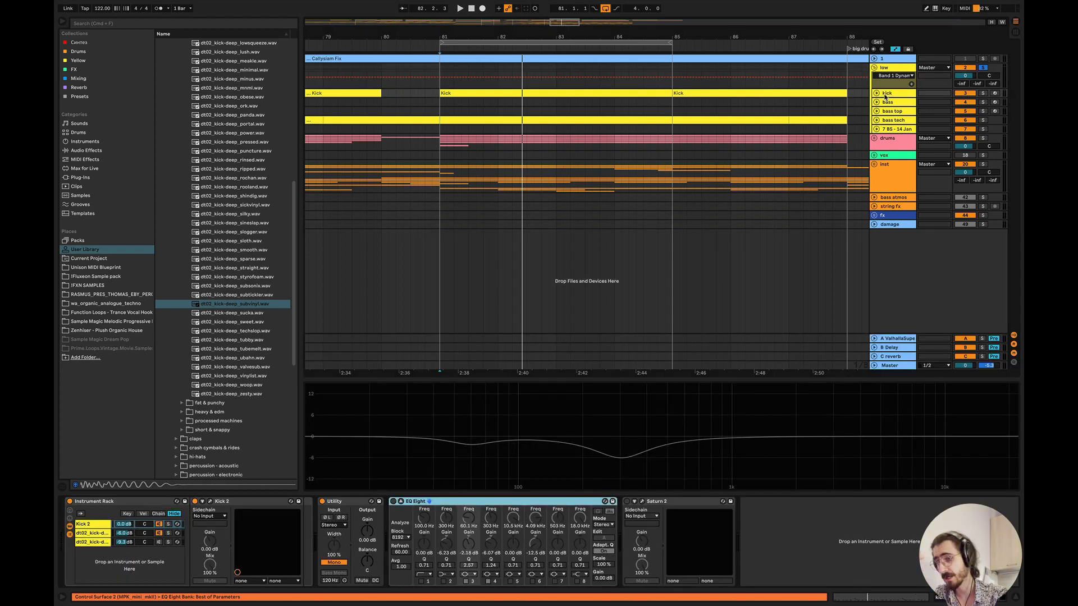
click(393, 502)
key(space)
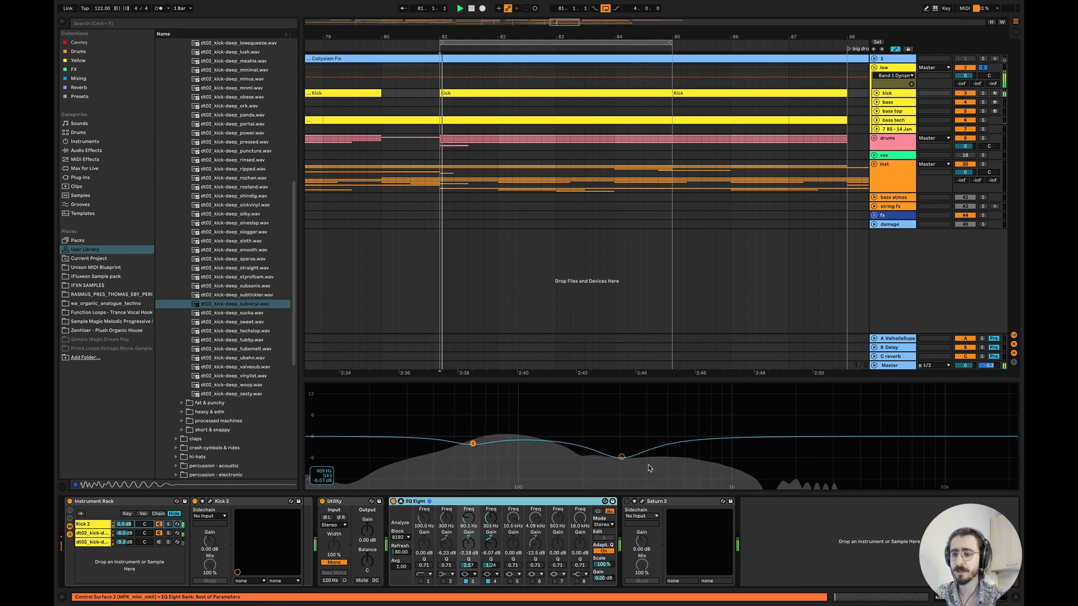
click(393, 502)
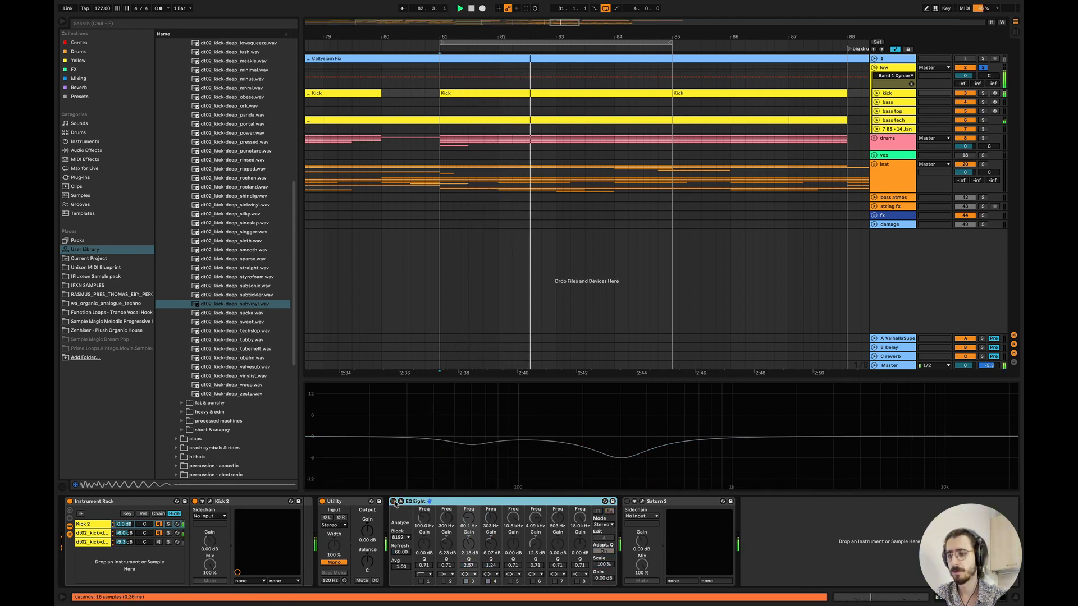
click(394, 501)
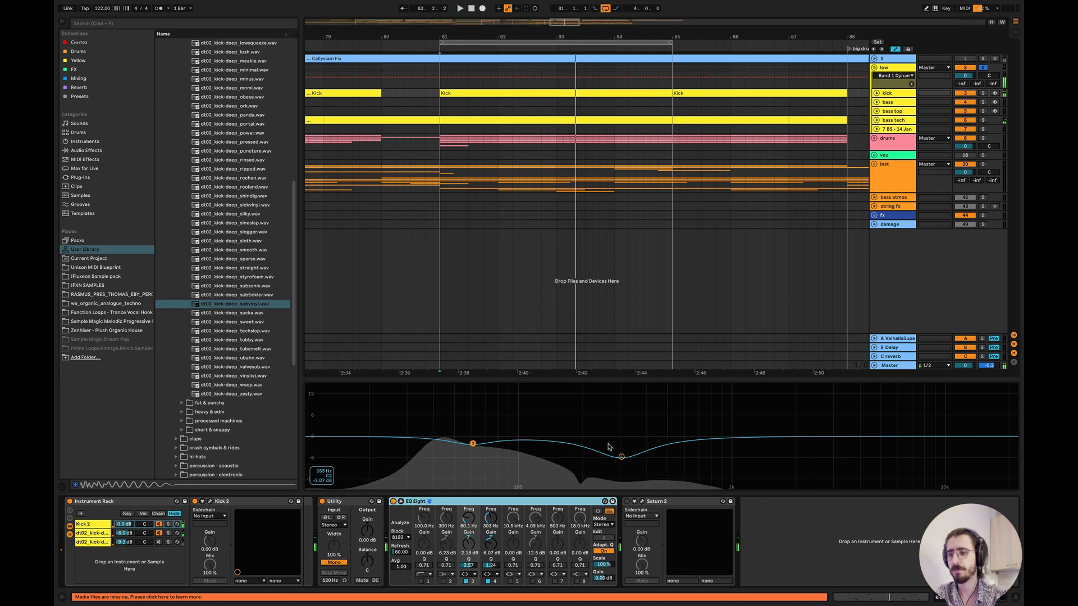
- Ease the kick EQ Eight's cut at 300 Hz to about -5.5 dB while auditioning, with the kick's Saturn 2 window open
drag(622, 457, 621, 451)
key(space)
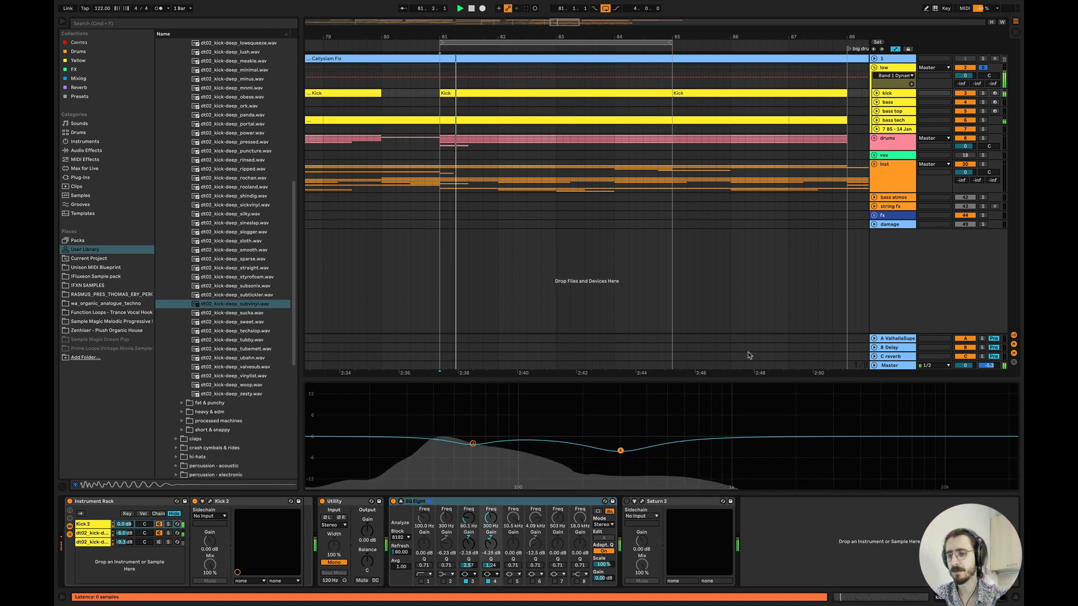
key(space)
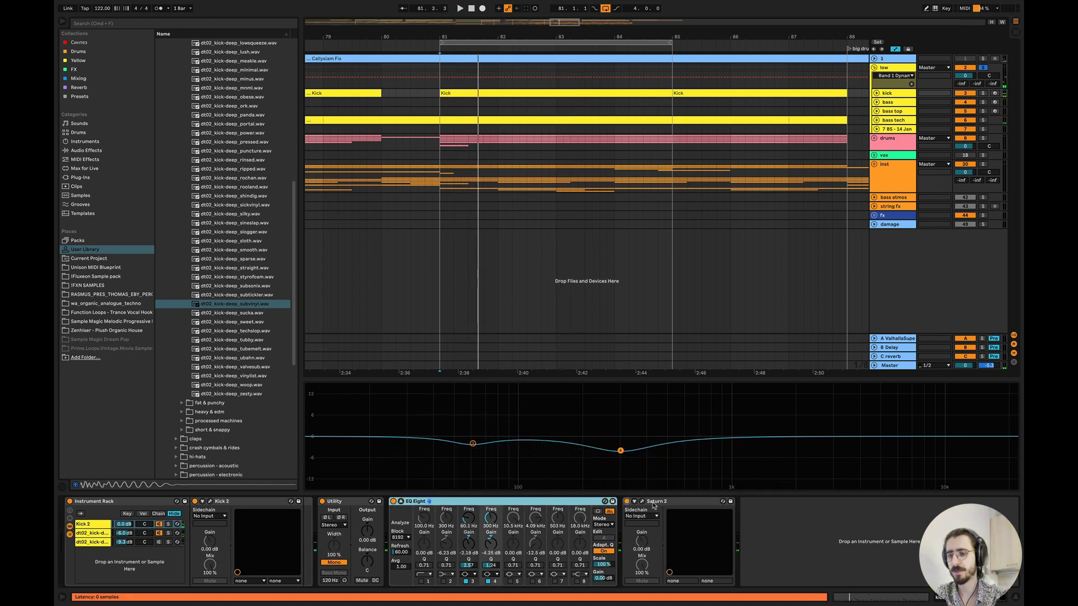
key(space)
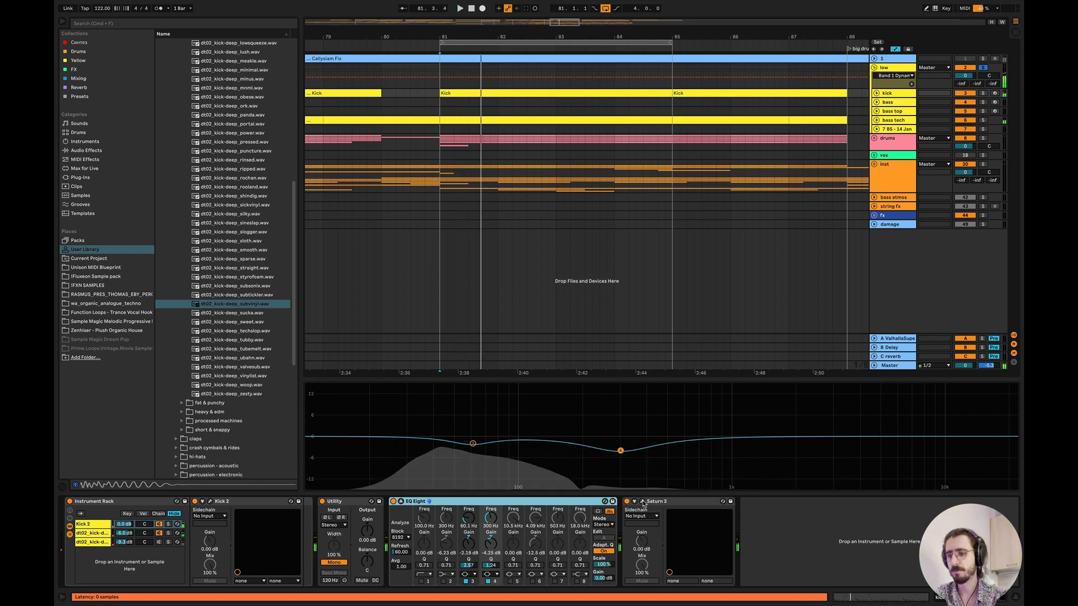
click(643, 502)
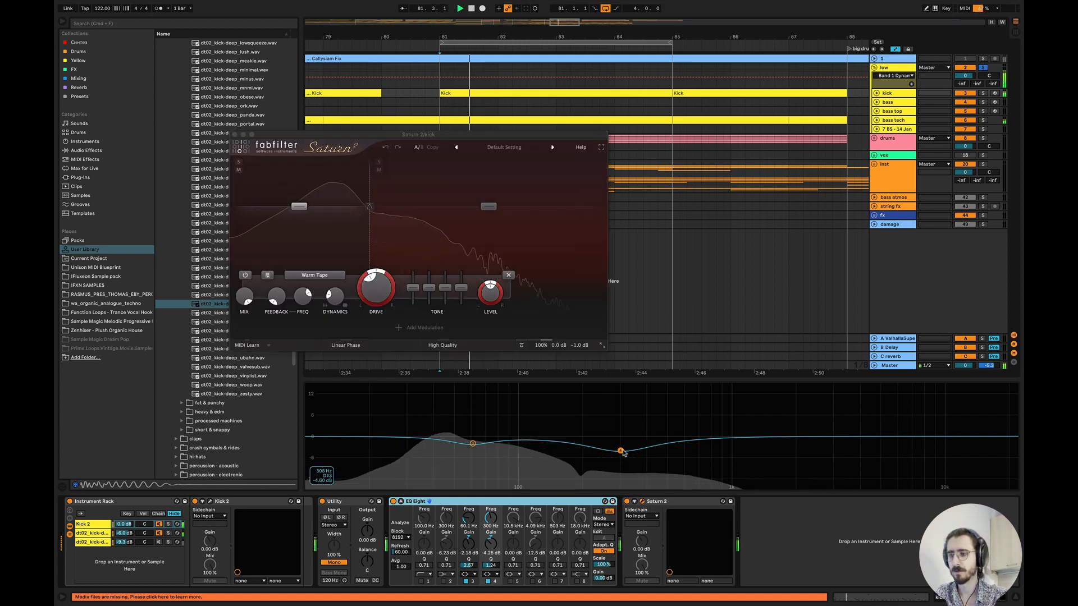
drag(621, 452, 621, 455)
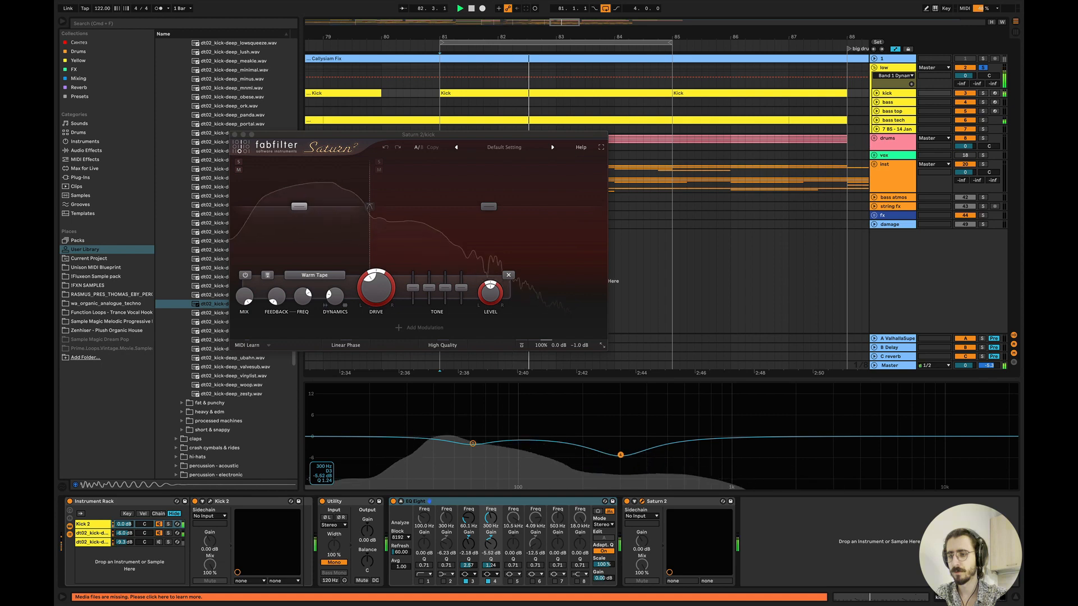
key(space)
- Switch on the Diva chain in the bass tech instrument rack and audition it with the kick
click(889, 120)
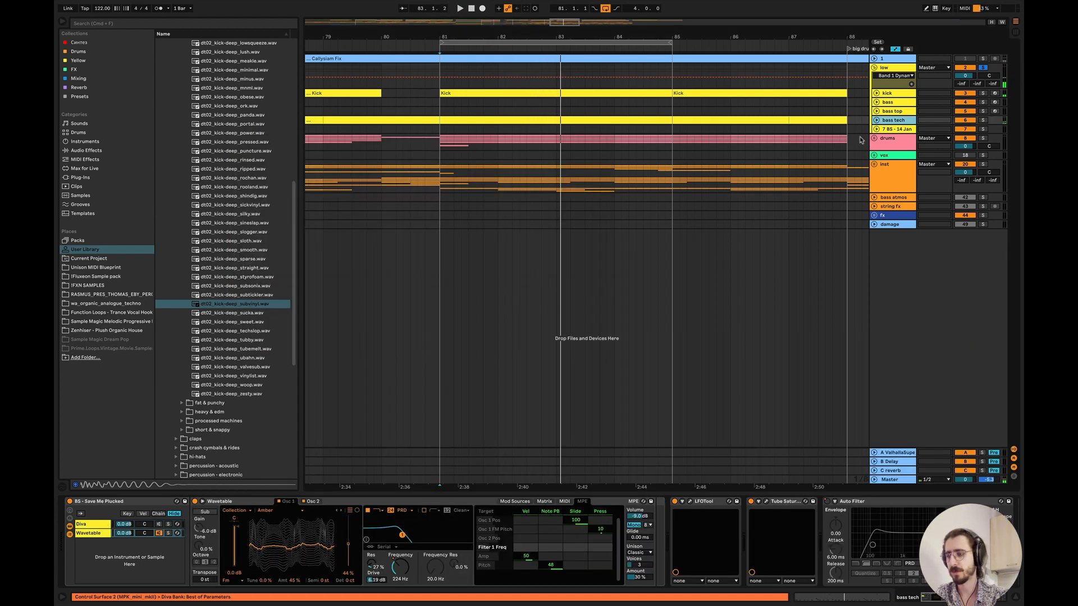
click(159, 524)
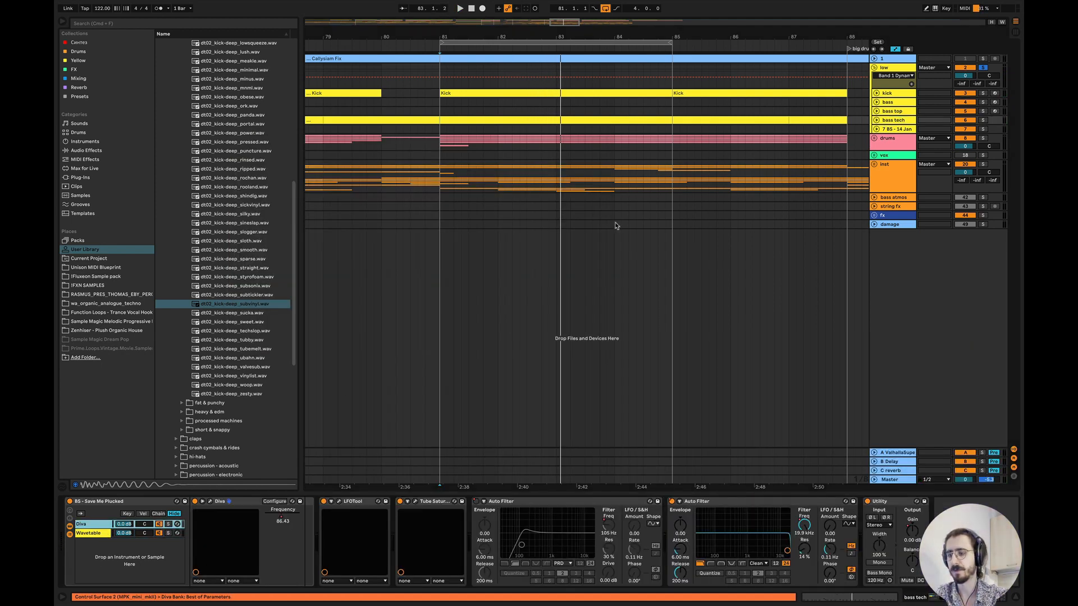
key(space)
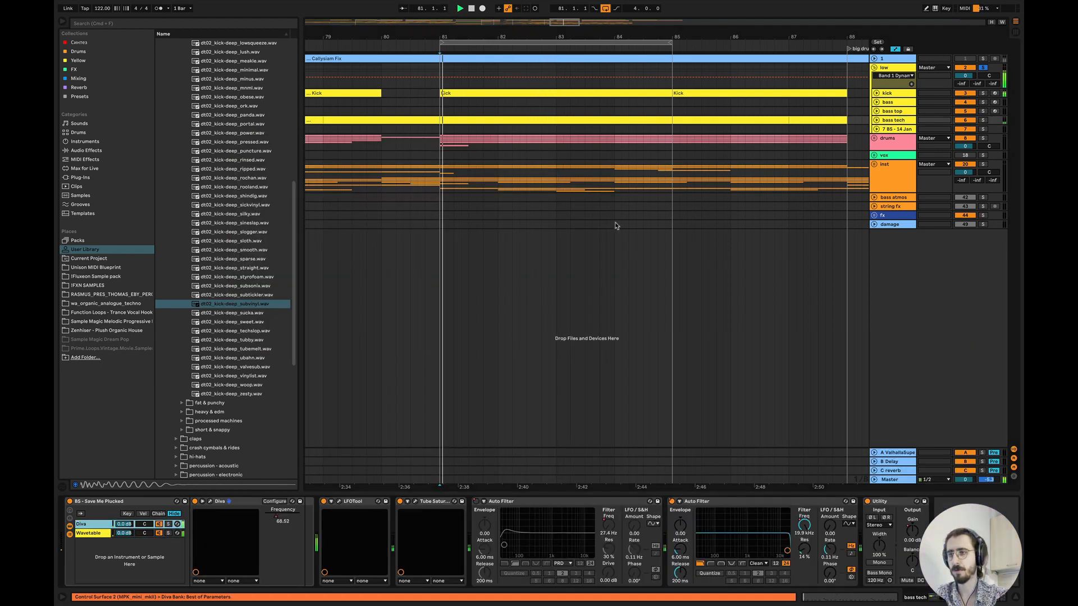
- Show the Diva Frequency automation on bass tech, flatten its peak around bar 83, and play the loop
right_click(289, 522)
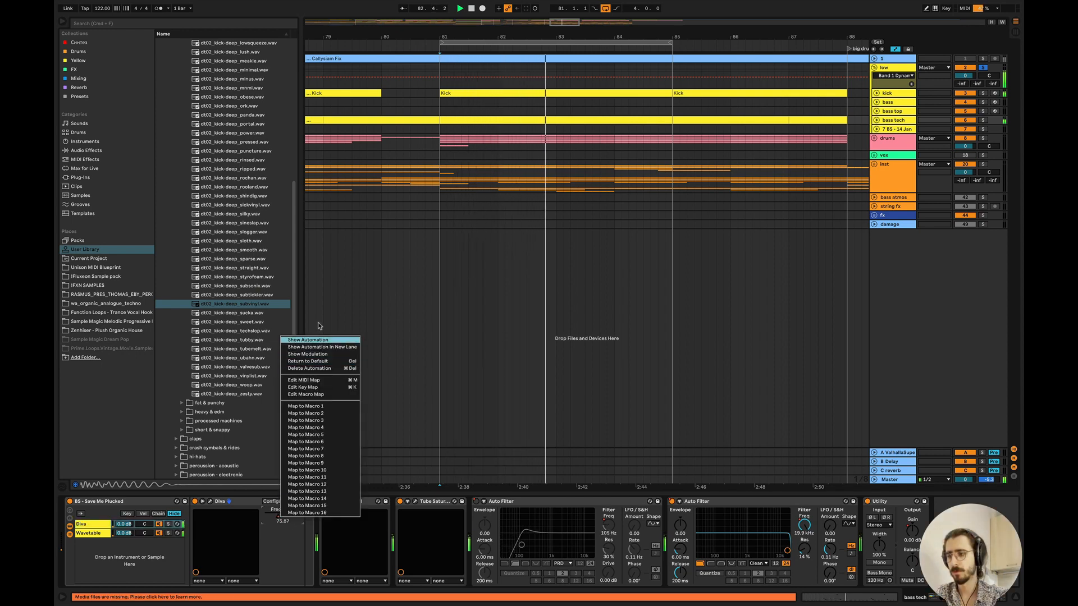
click(308, 339)
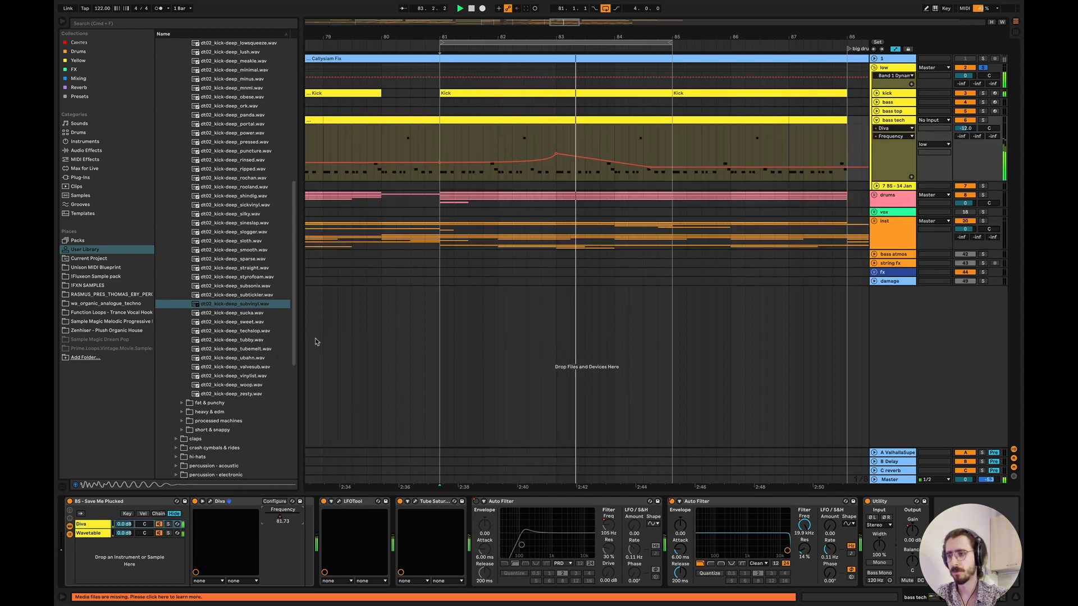
key(space)
click(560, 157)
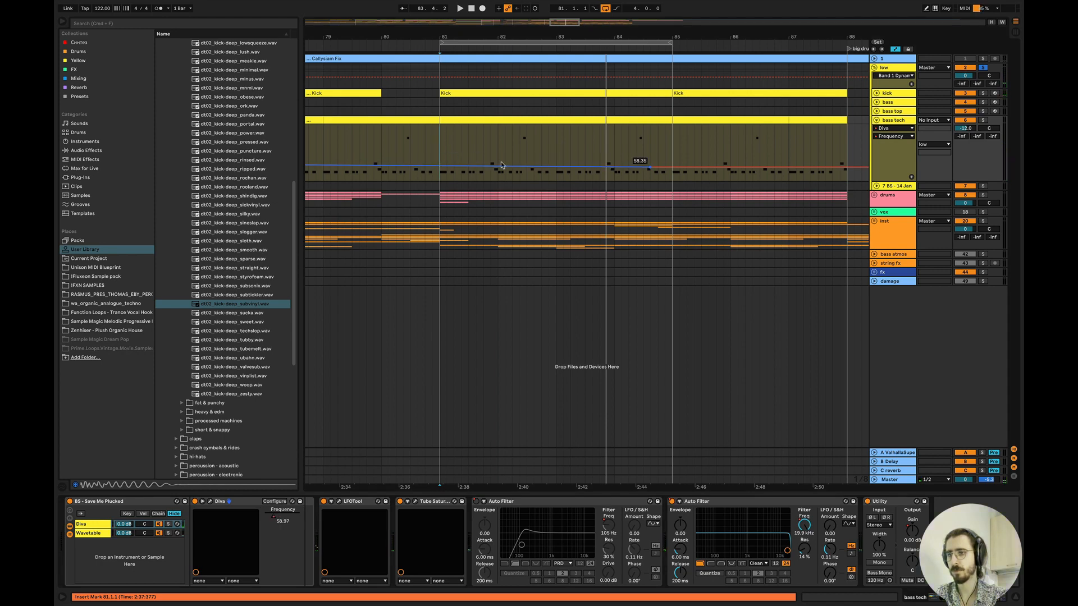
key(space)
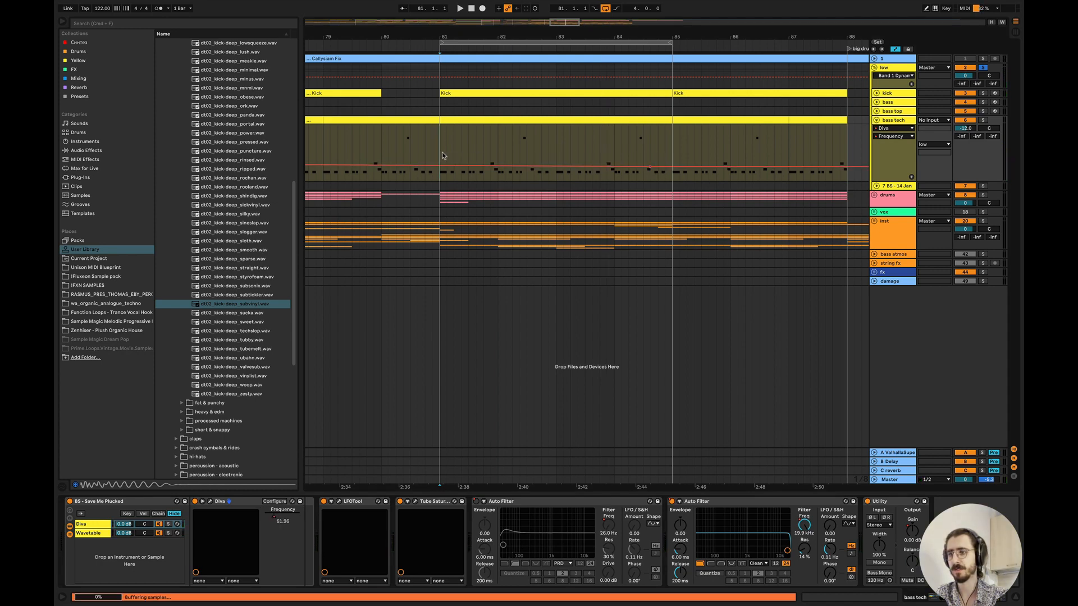
- Compare the low group with its Saturn 2 device off and on, and close the plug-in window
click(901, 69)
click(70, 502)
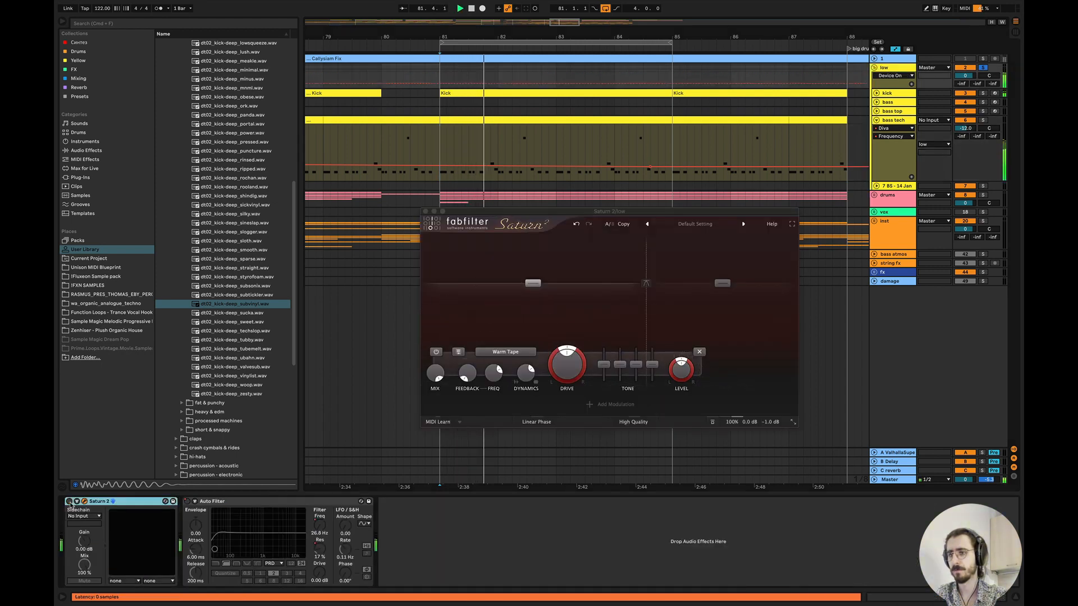
click(69, 502)
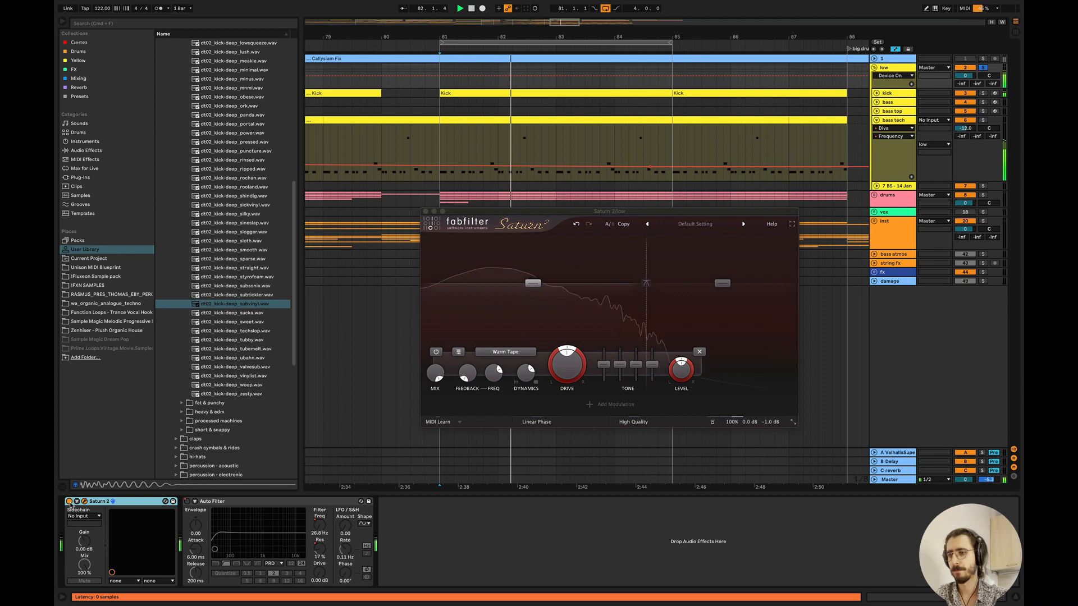
click(426, 211)
- Show the session mixer and compare the low, kick and bass tech meter levels with the low group's Saturn 2 off and on
key(Tab)
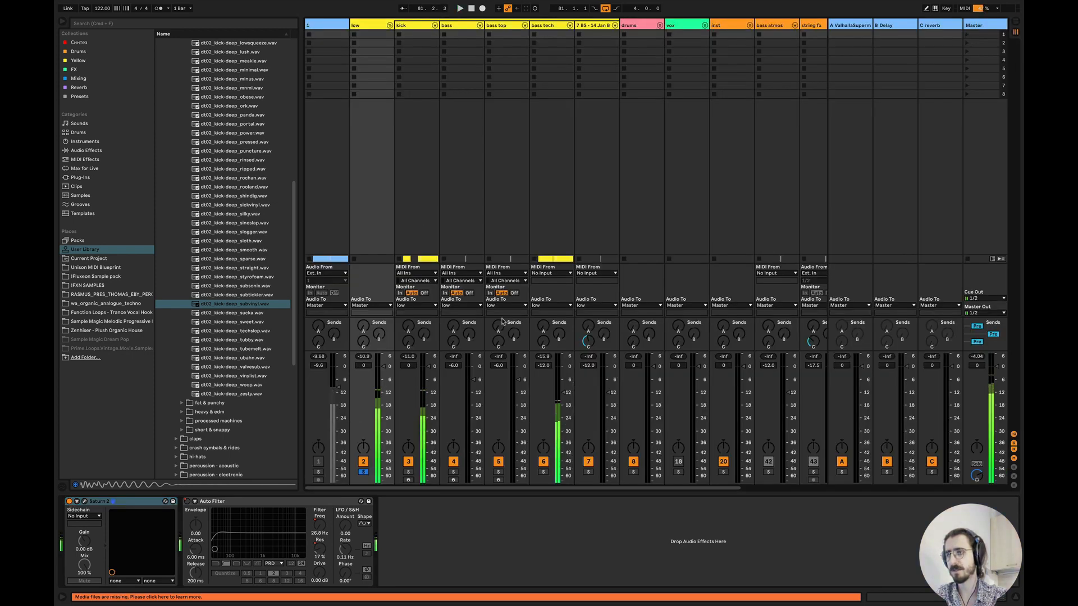
click(70, 502)
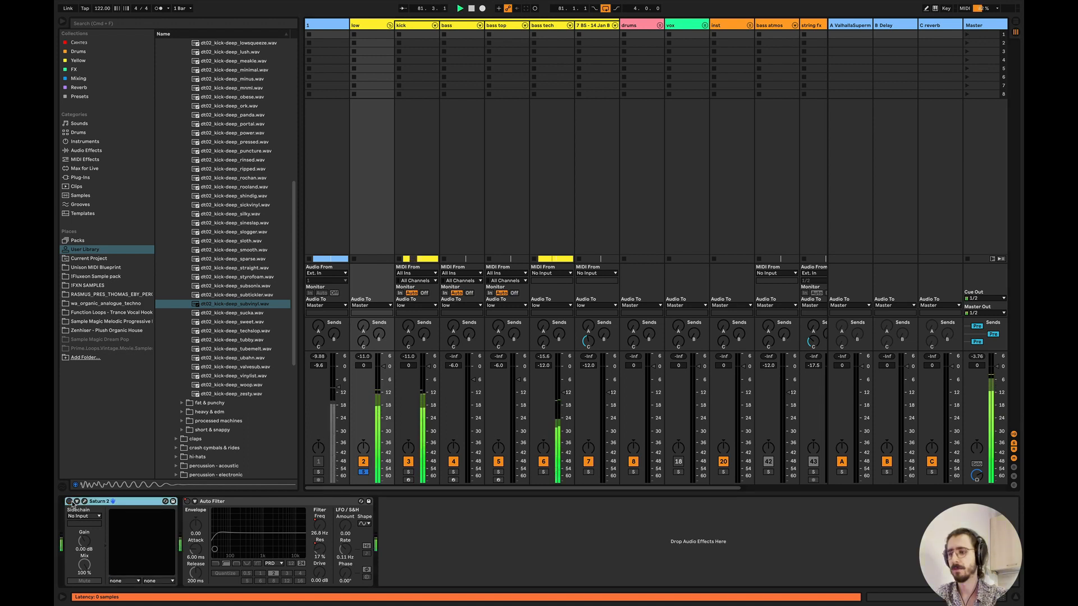
key(space)
key(space)
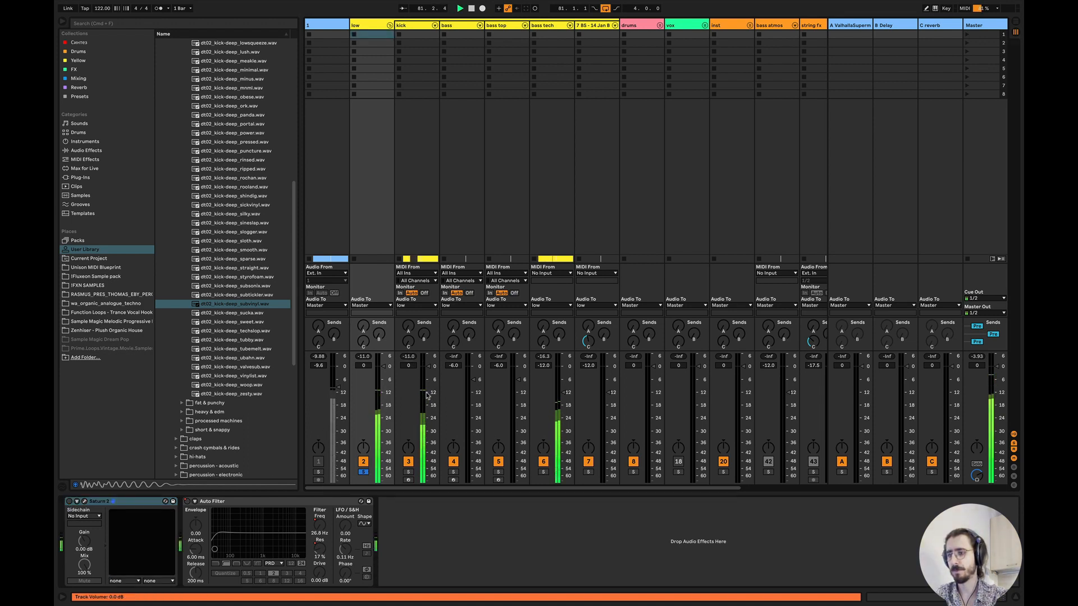
click(69, 501)
key(space)
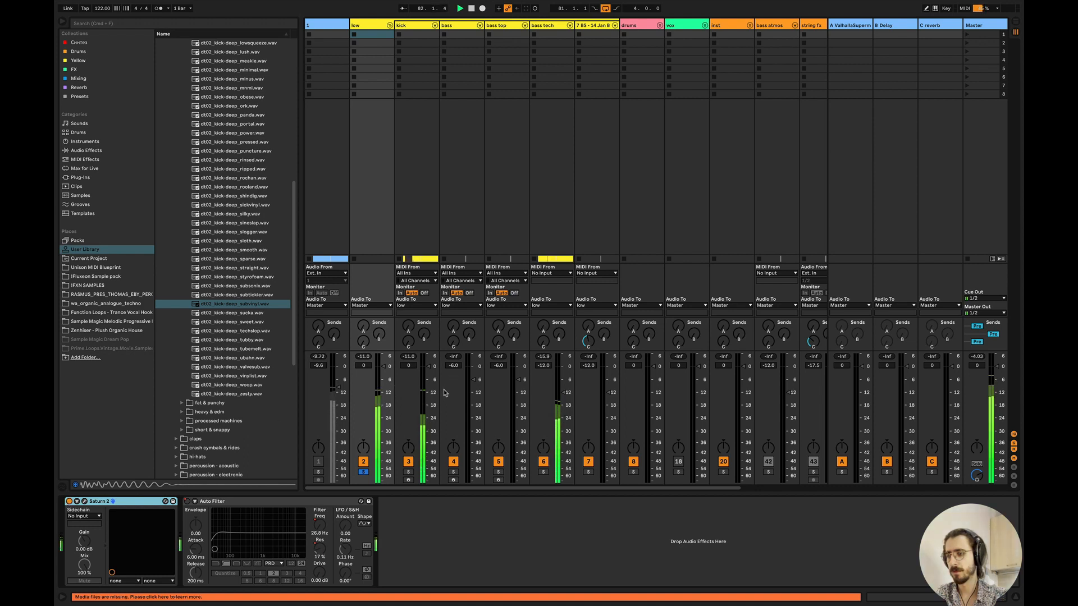
key(space)
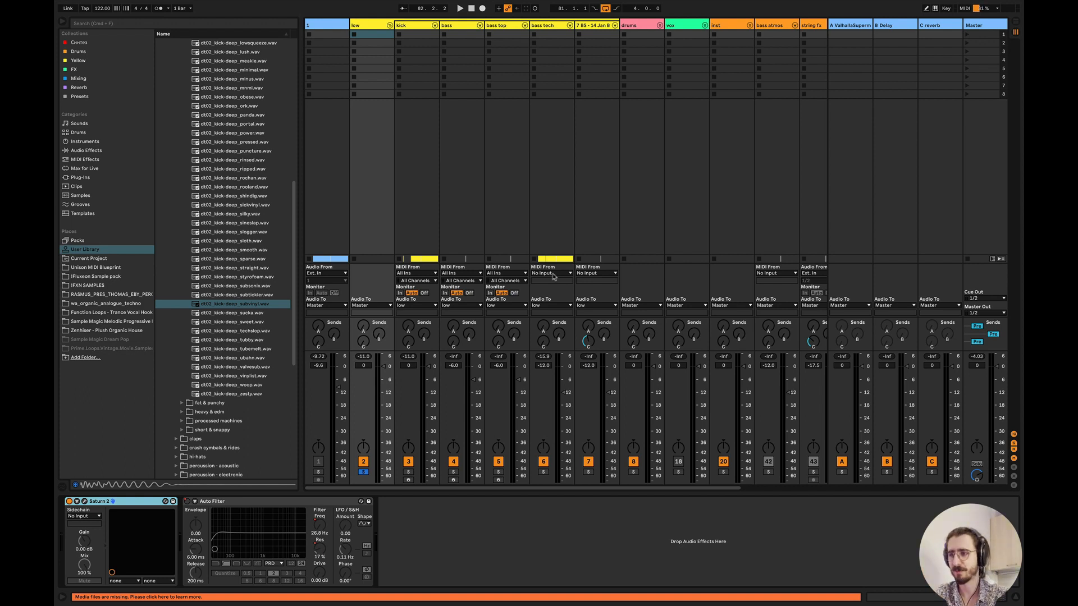
- Audition the loop briefly and move the bass tech track directly after the kick track in the session mixer
key(space)
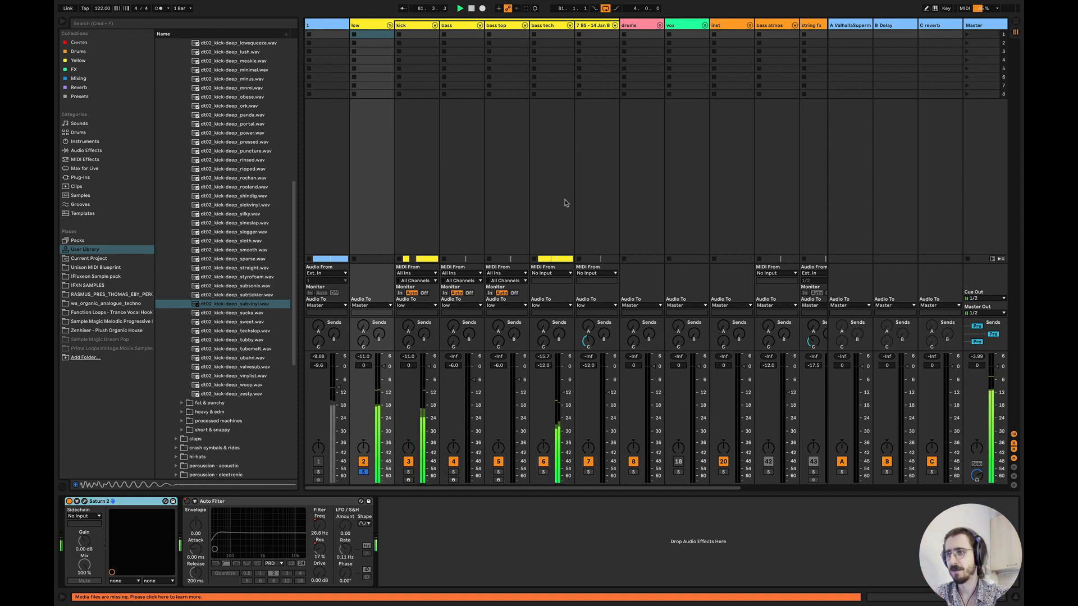
key(space)
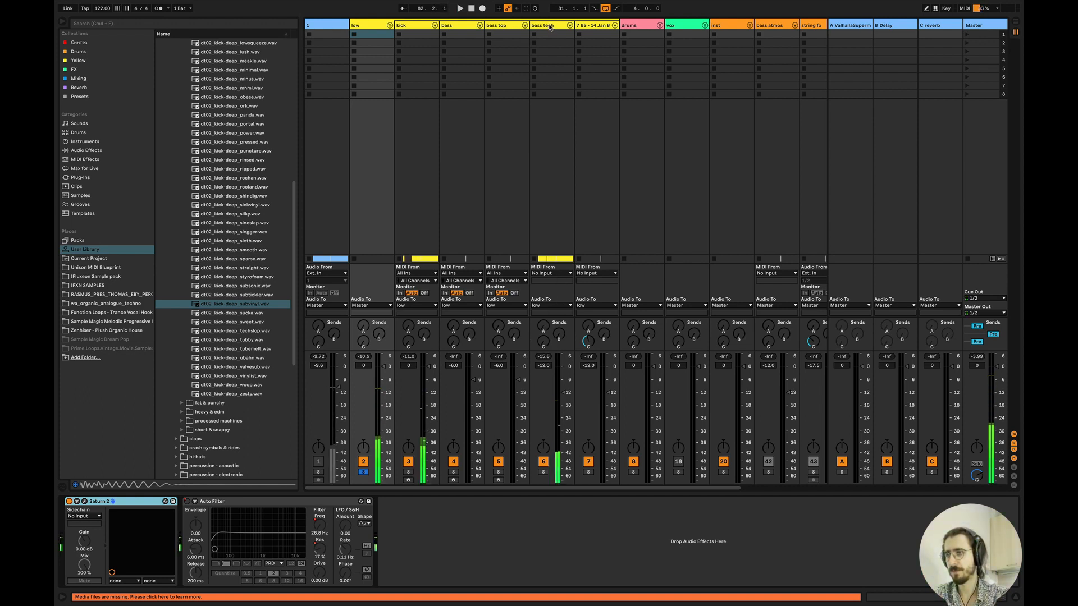
drag(550, 25, 446, 32)
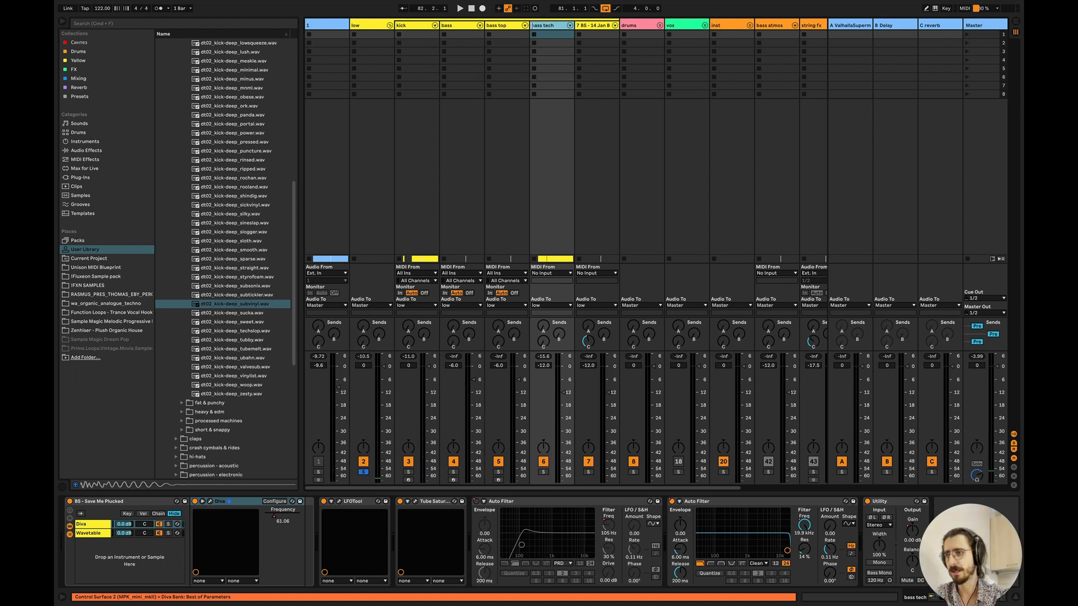
drag(537, 26, 444, 31)
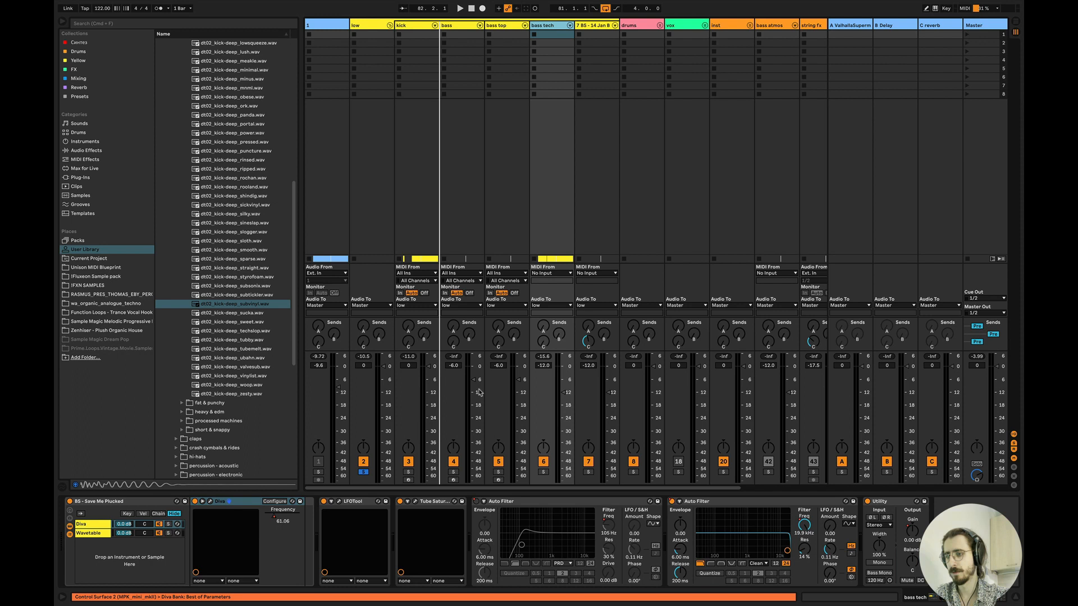
drag(479, 392, 477, 396)
- Try raising the bass tech track volume to between about -5 and -6 dB against the kick in the loop
key(space)
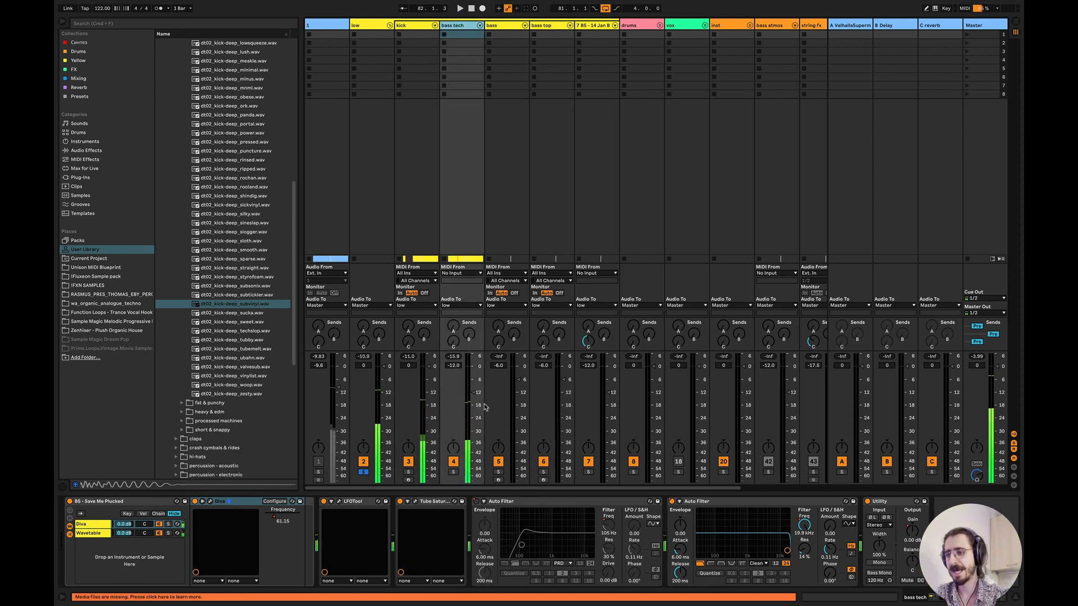
drag(481, 398, 481, 383)
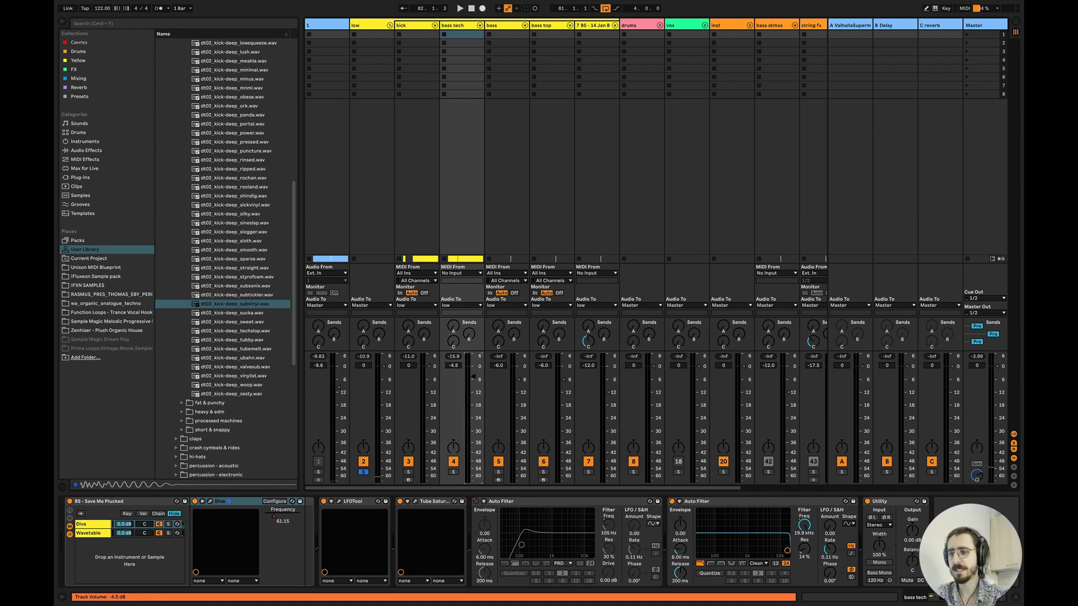
key(space)
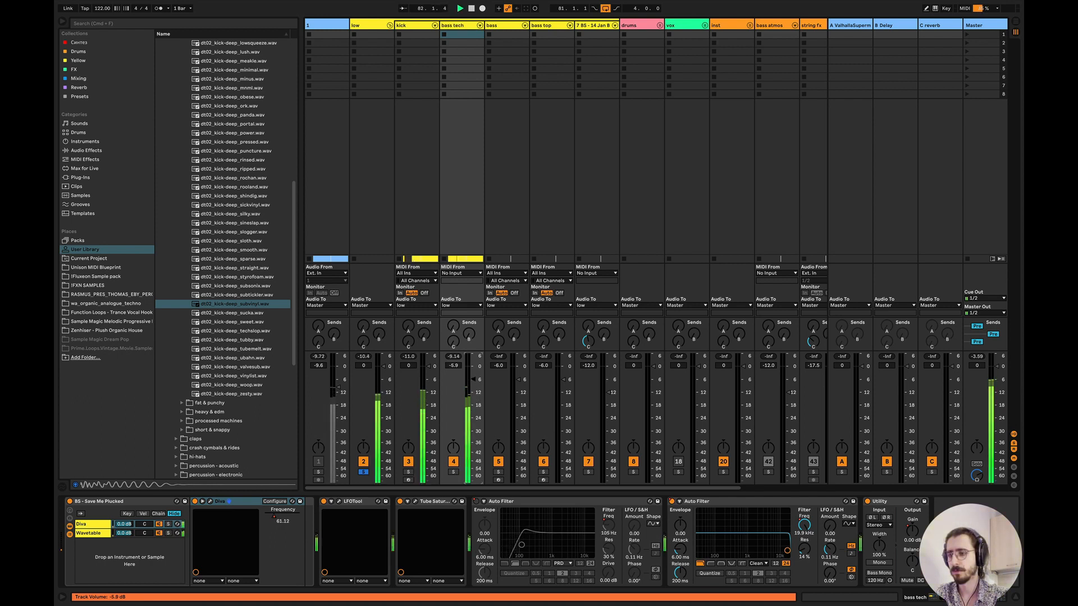
key(space)
key(super+z)
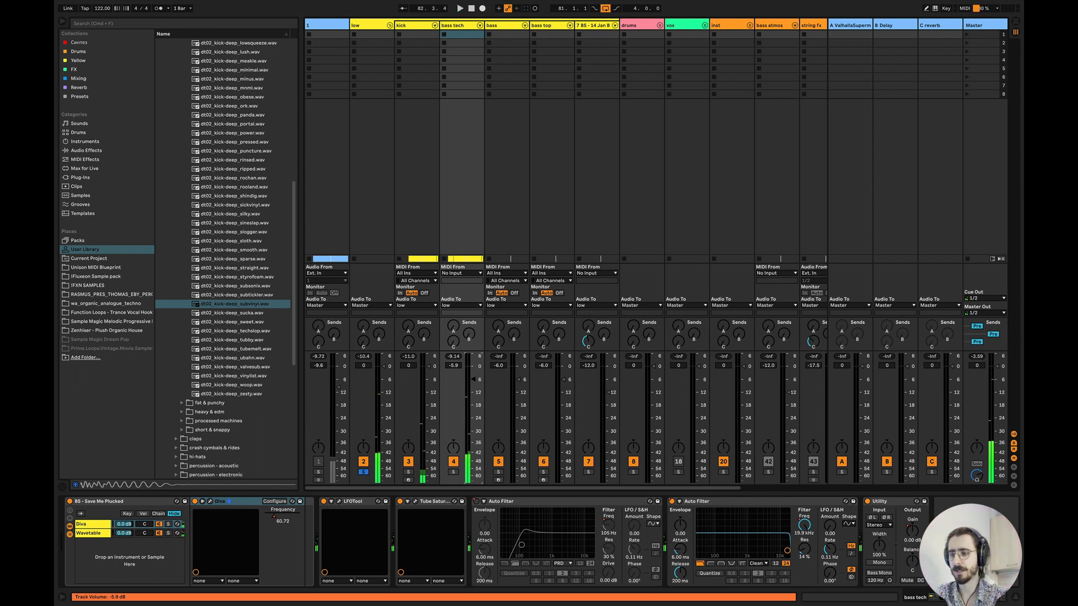
- Play the loop and set the bass tech track volume to -12.0 dB while comparing its meter with the kick's
key(space)
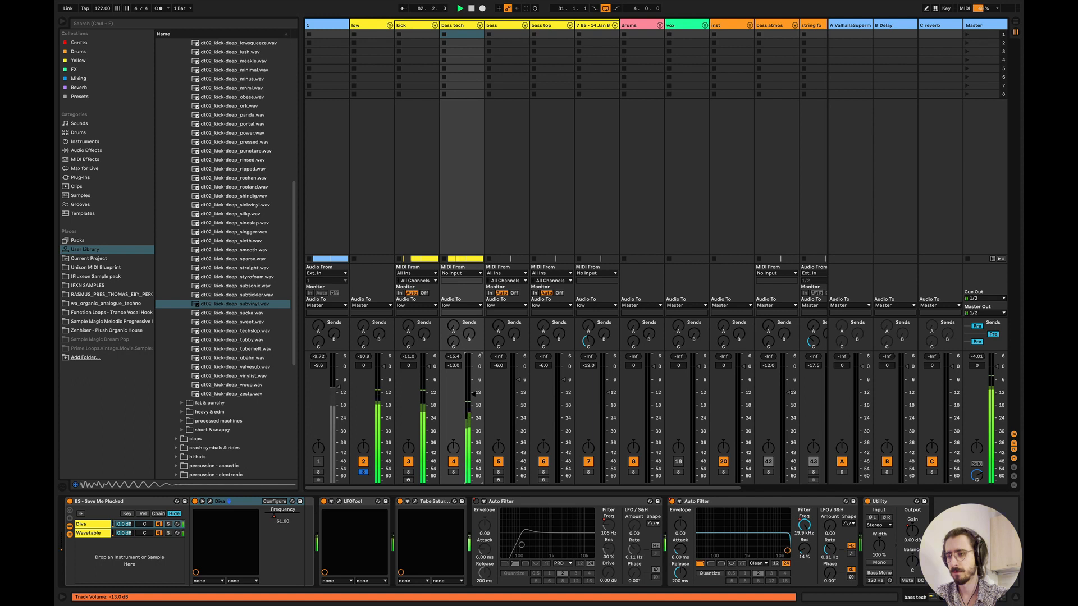
drag(473, 393, 473, 392)
key(space)
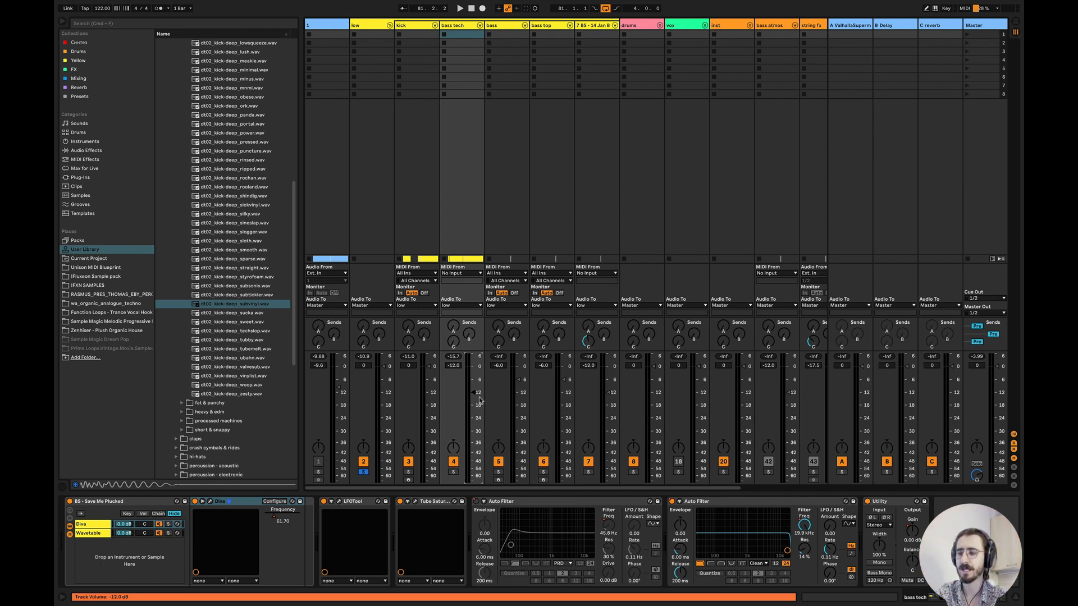
- Lower the bass tech track volume to -14.0 dB and audition it against the kick
key(space)
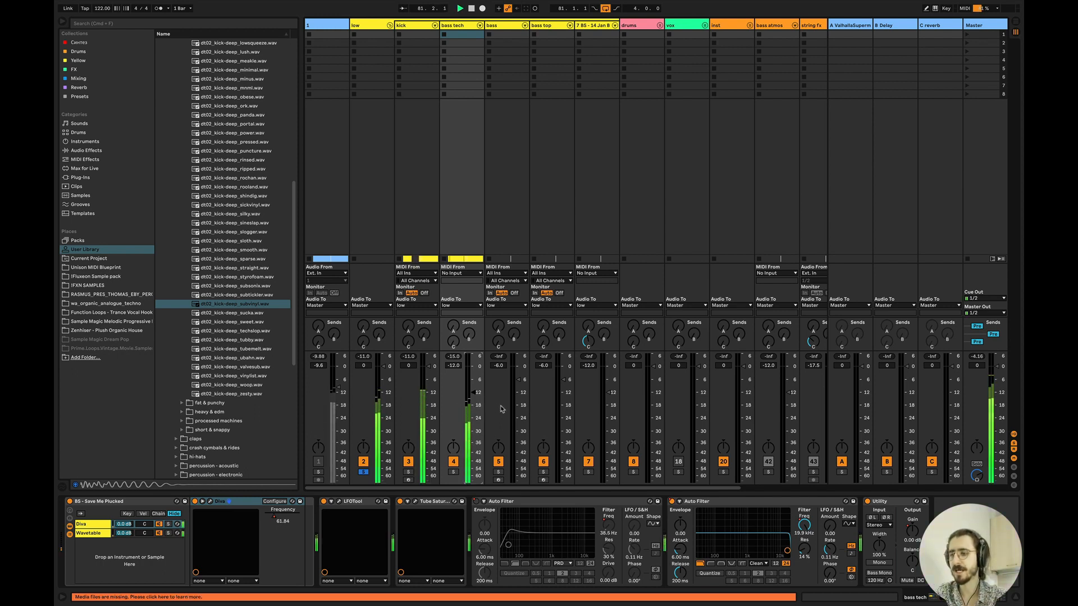
drag(473, 393, 473, 397)
key(space)
key(space)
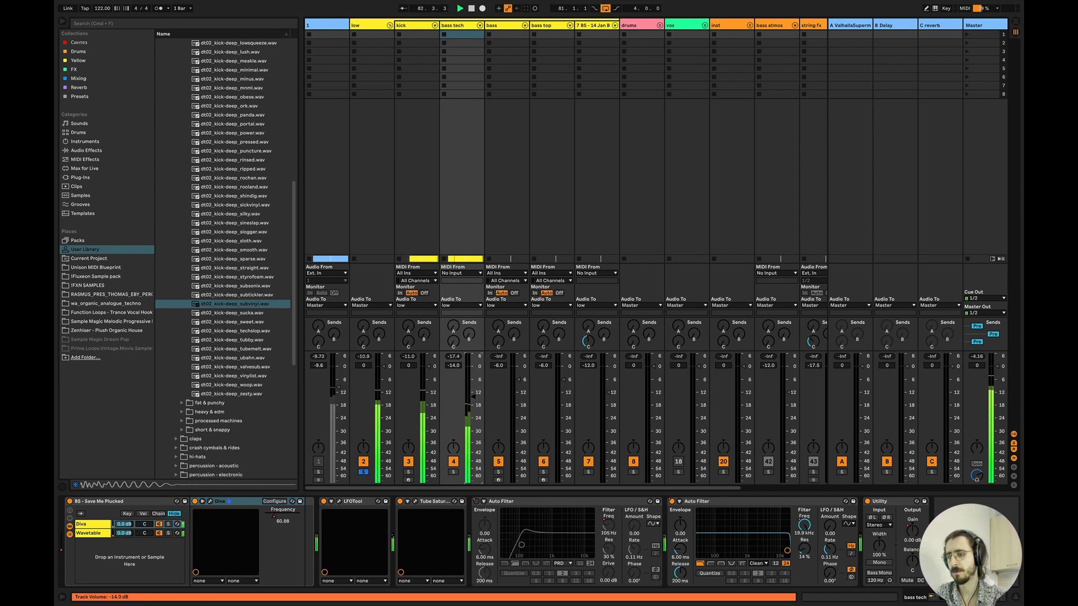
- Show the arrangement, add the drums and inst groups to the soloed low group, and play the loop
key(Tab)
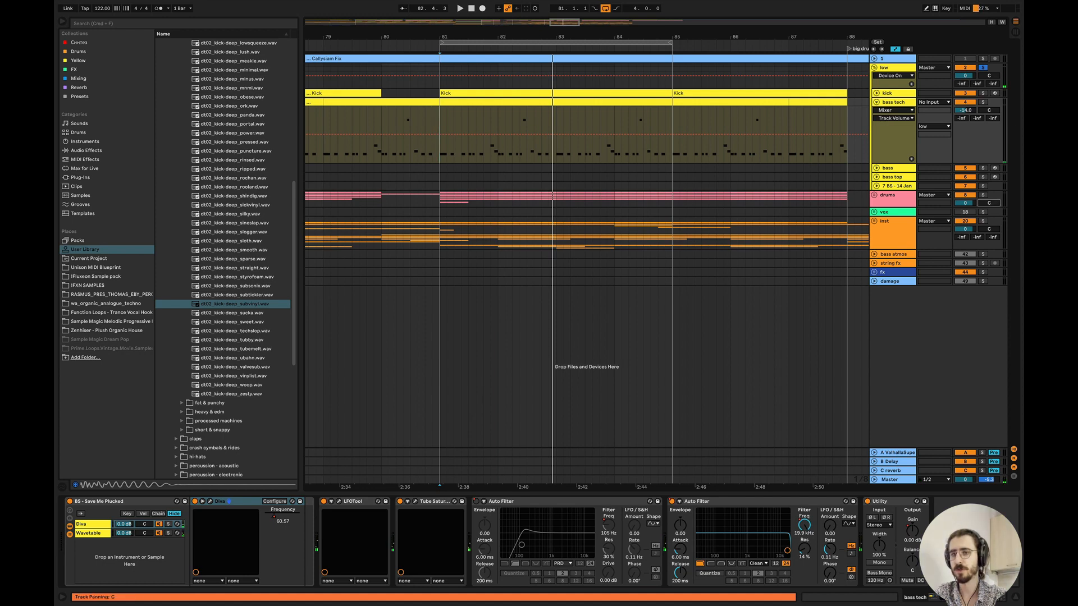
click(983, 195)
key(space)
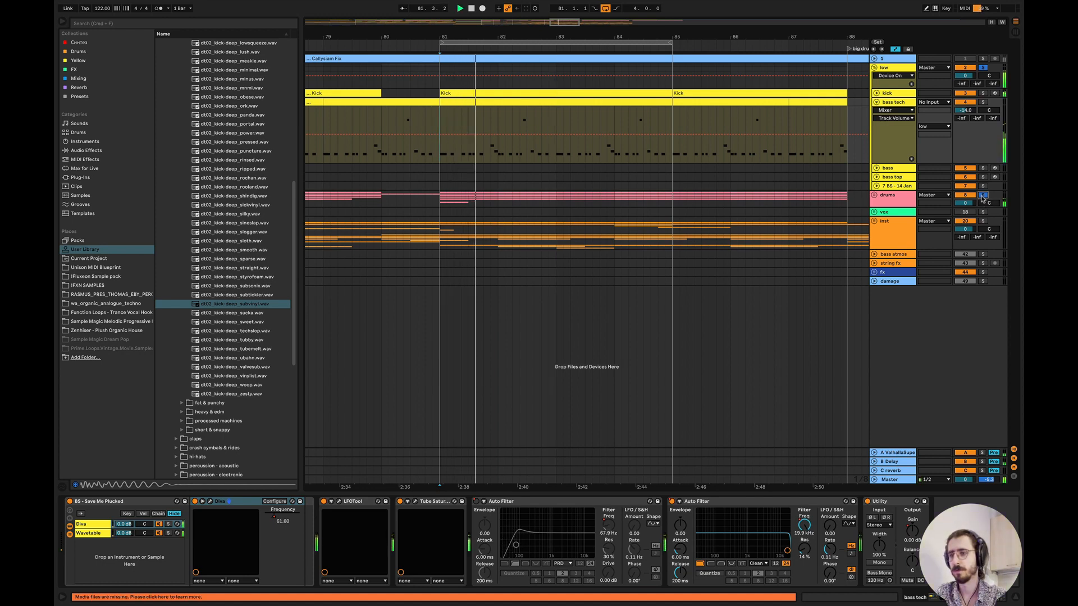
click(983, 223)
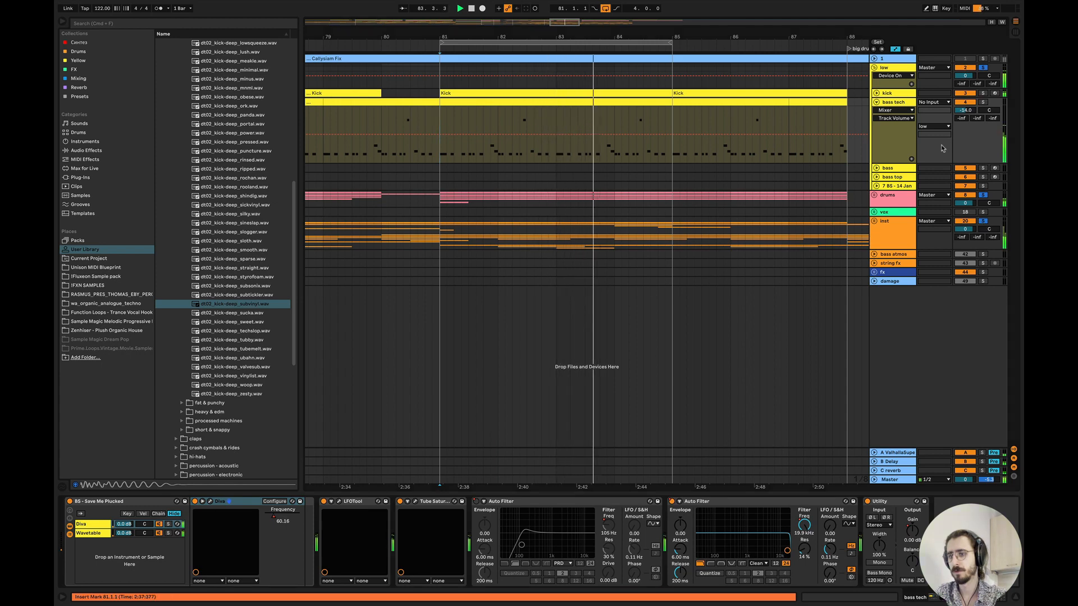
- Set the bass tech track volume to -11.8 dB in the session mixer during playback, and hide the device view
key(Tab)
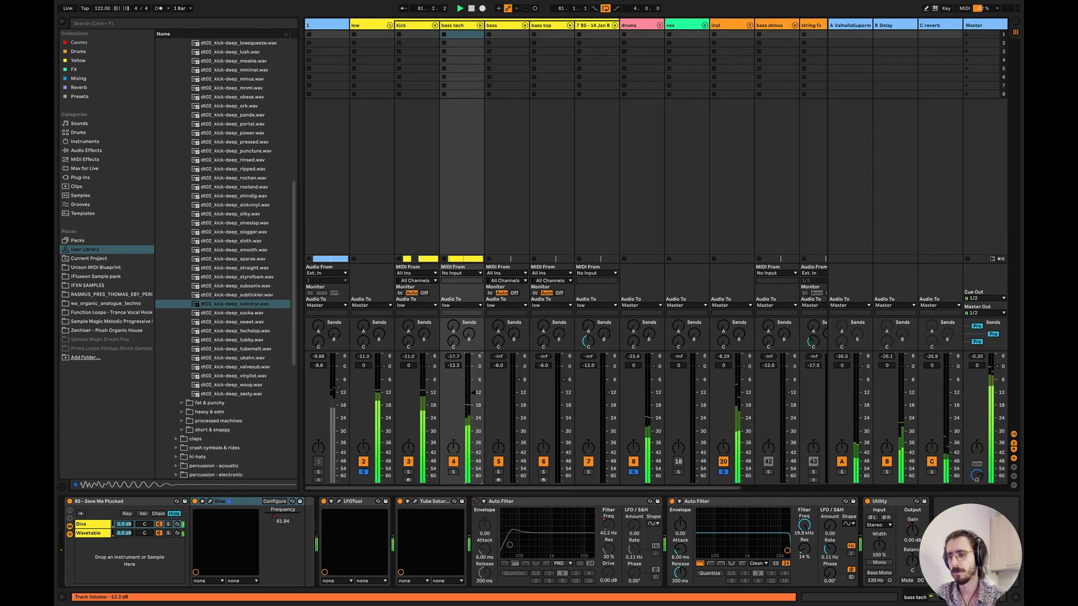
drag(473, 393, 476, 395)
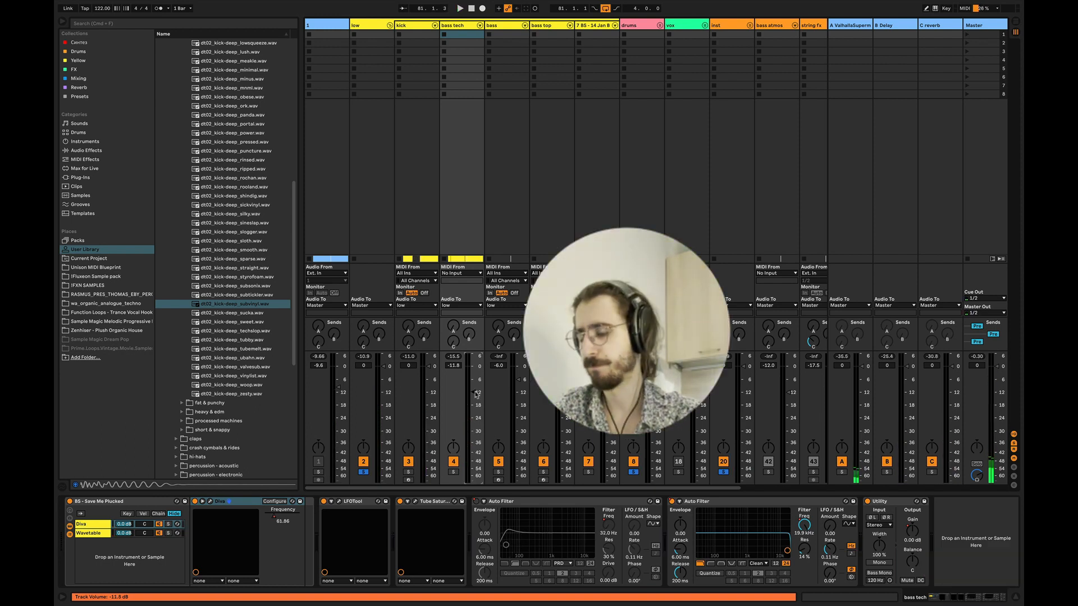
click(1014, 596)
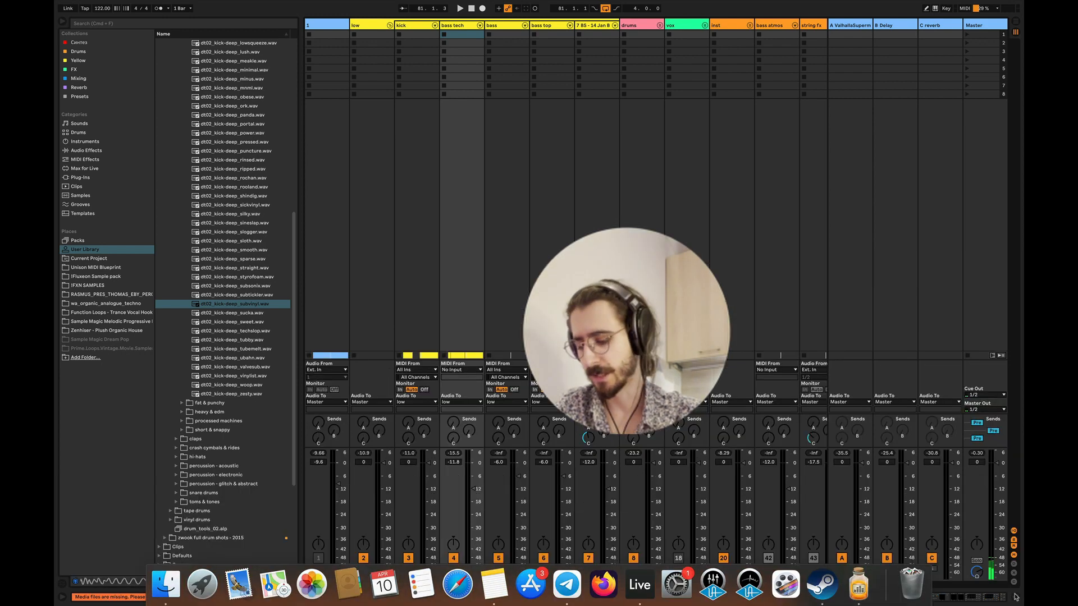